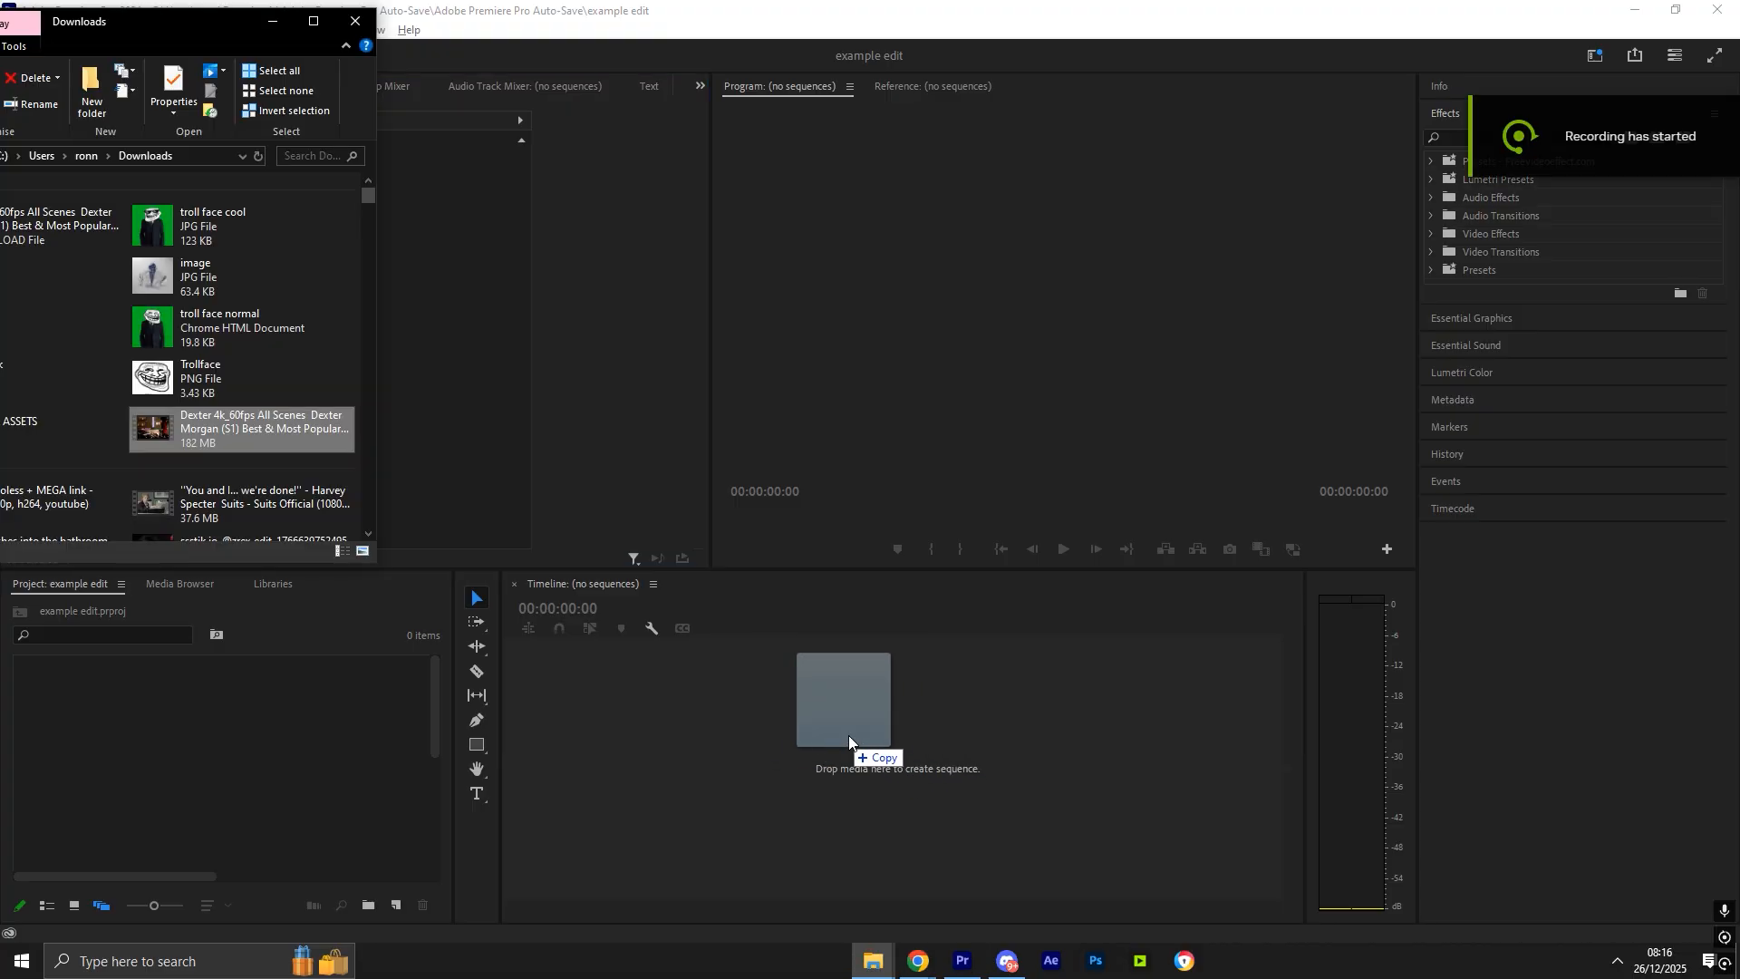
# - Create a sequence by adding the Dexter clip to the timeline
pyautogui.moveTo(848, 736); pyautogui.dragTo(646, 750)
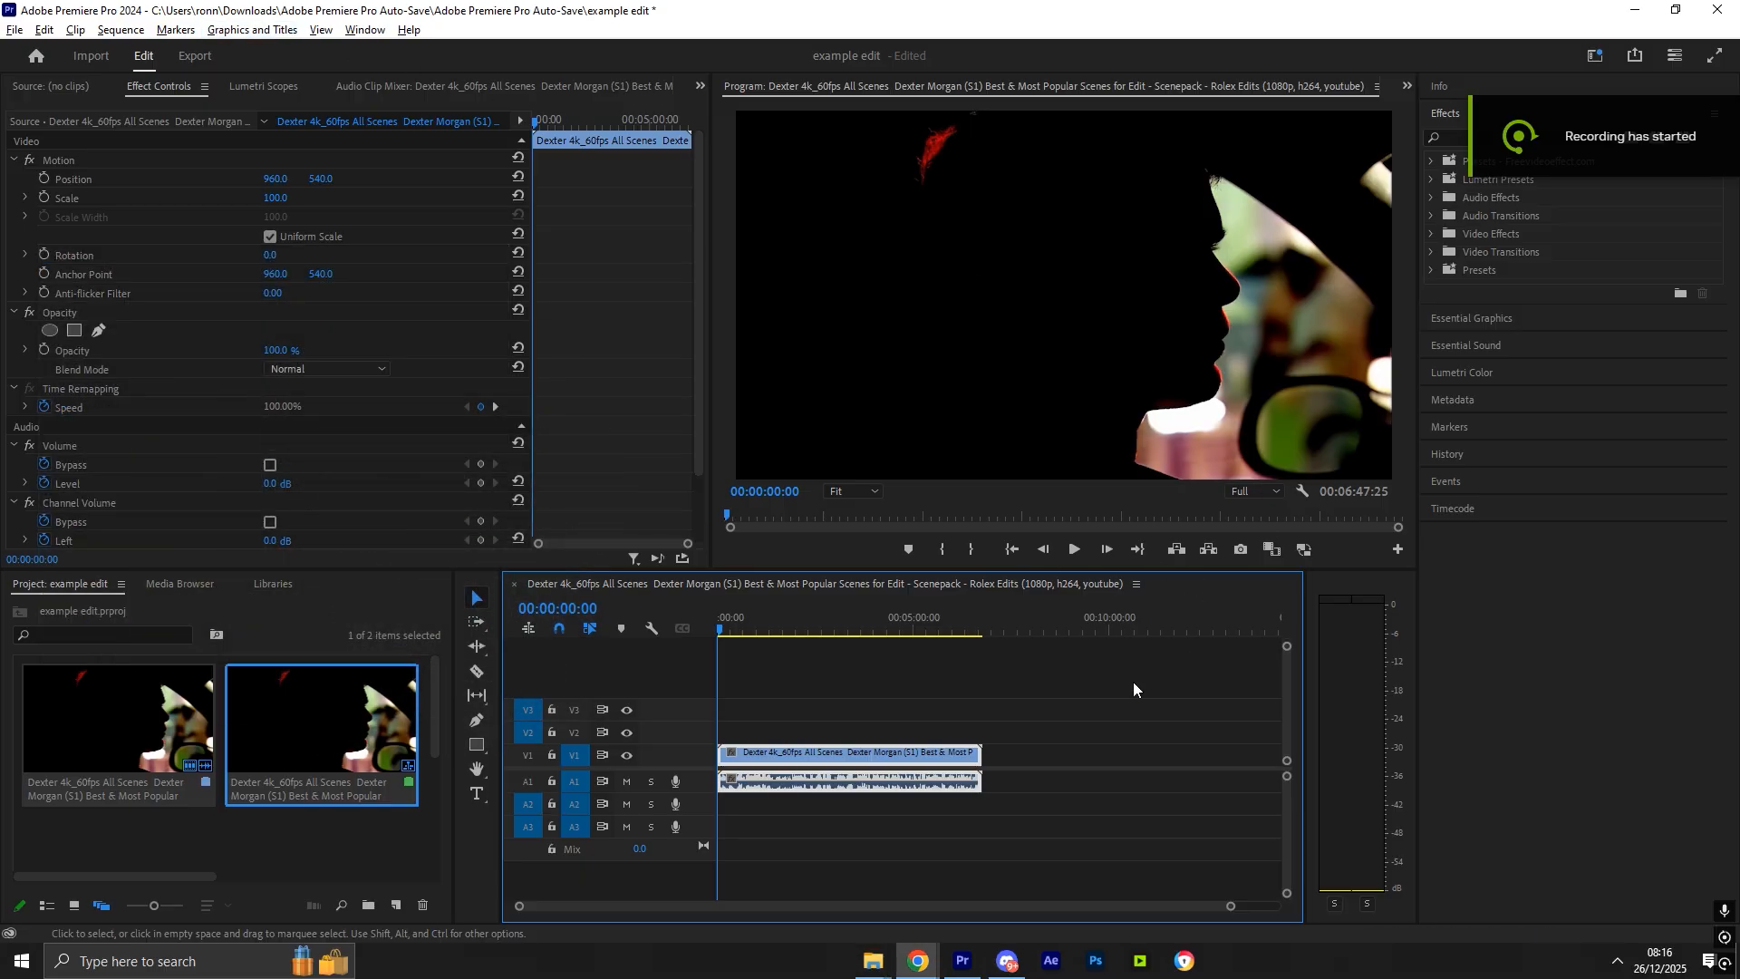
pyautogui.moveTo(784, 629); pyautogui.dragTo(709, 629)
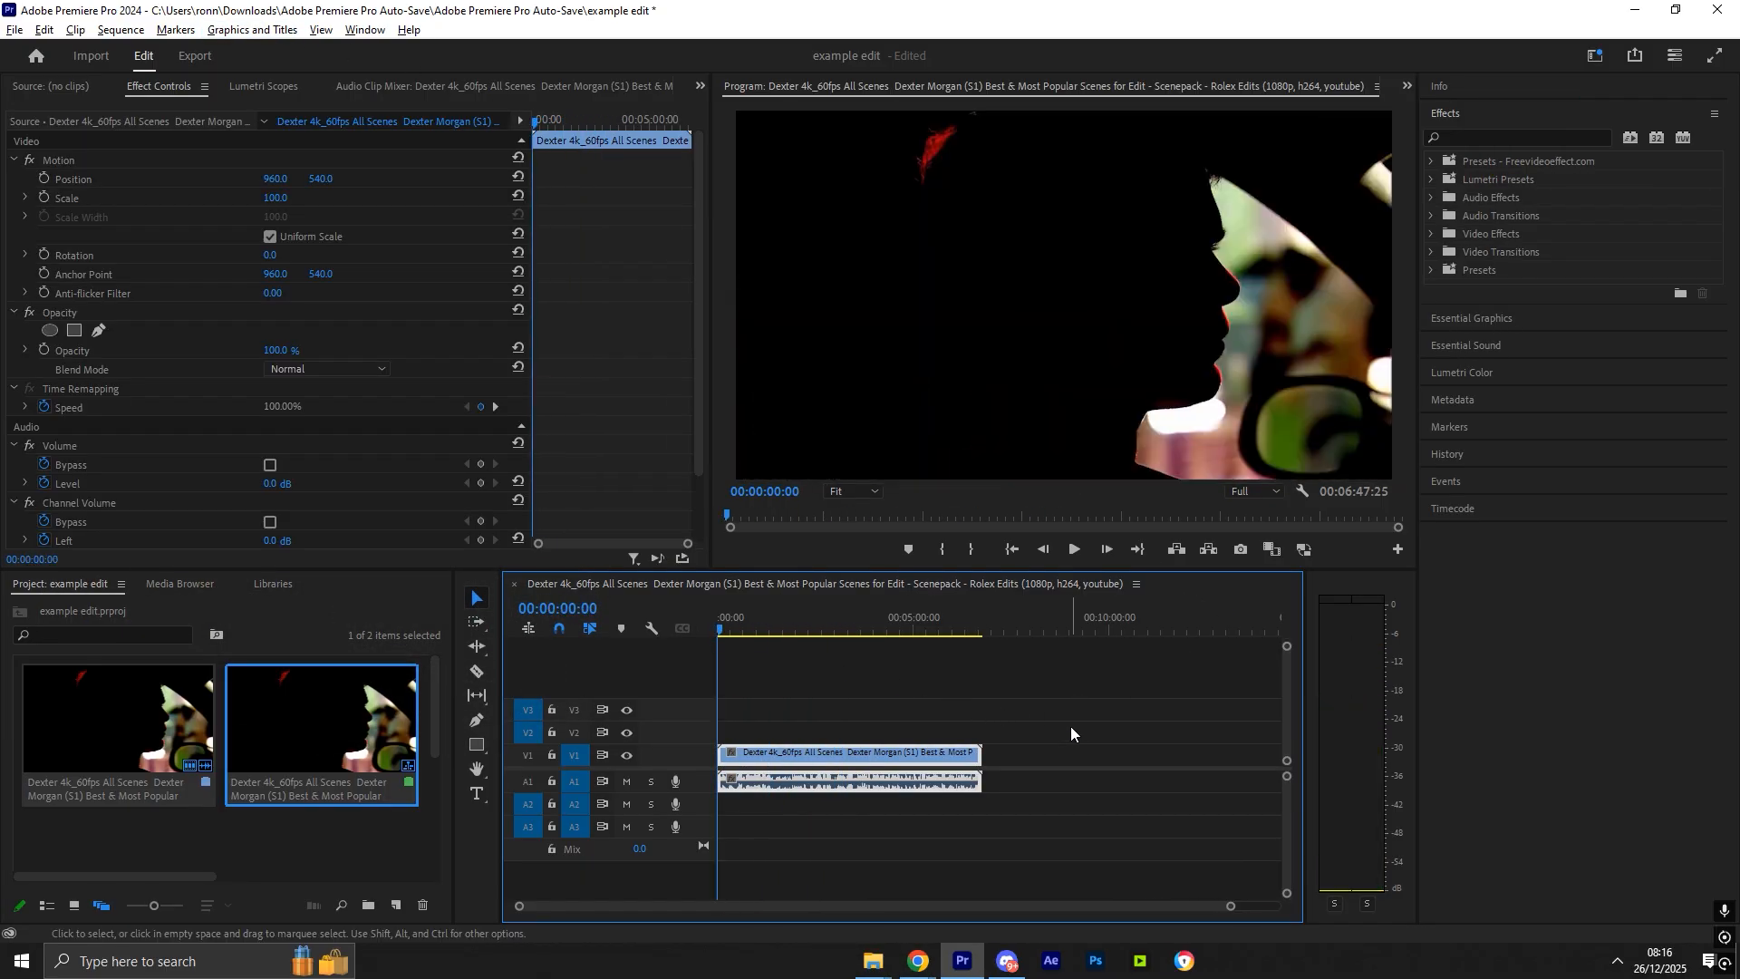
pyautogui.click(1069, 726)
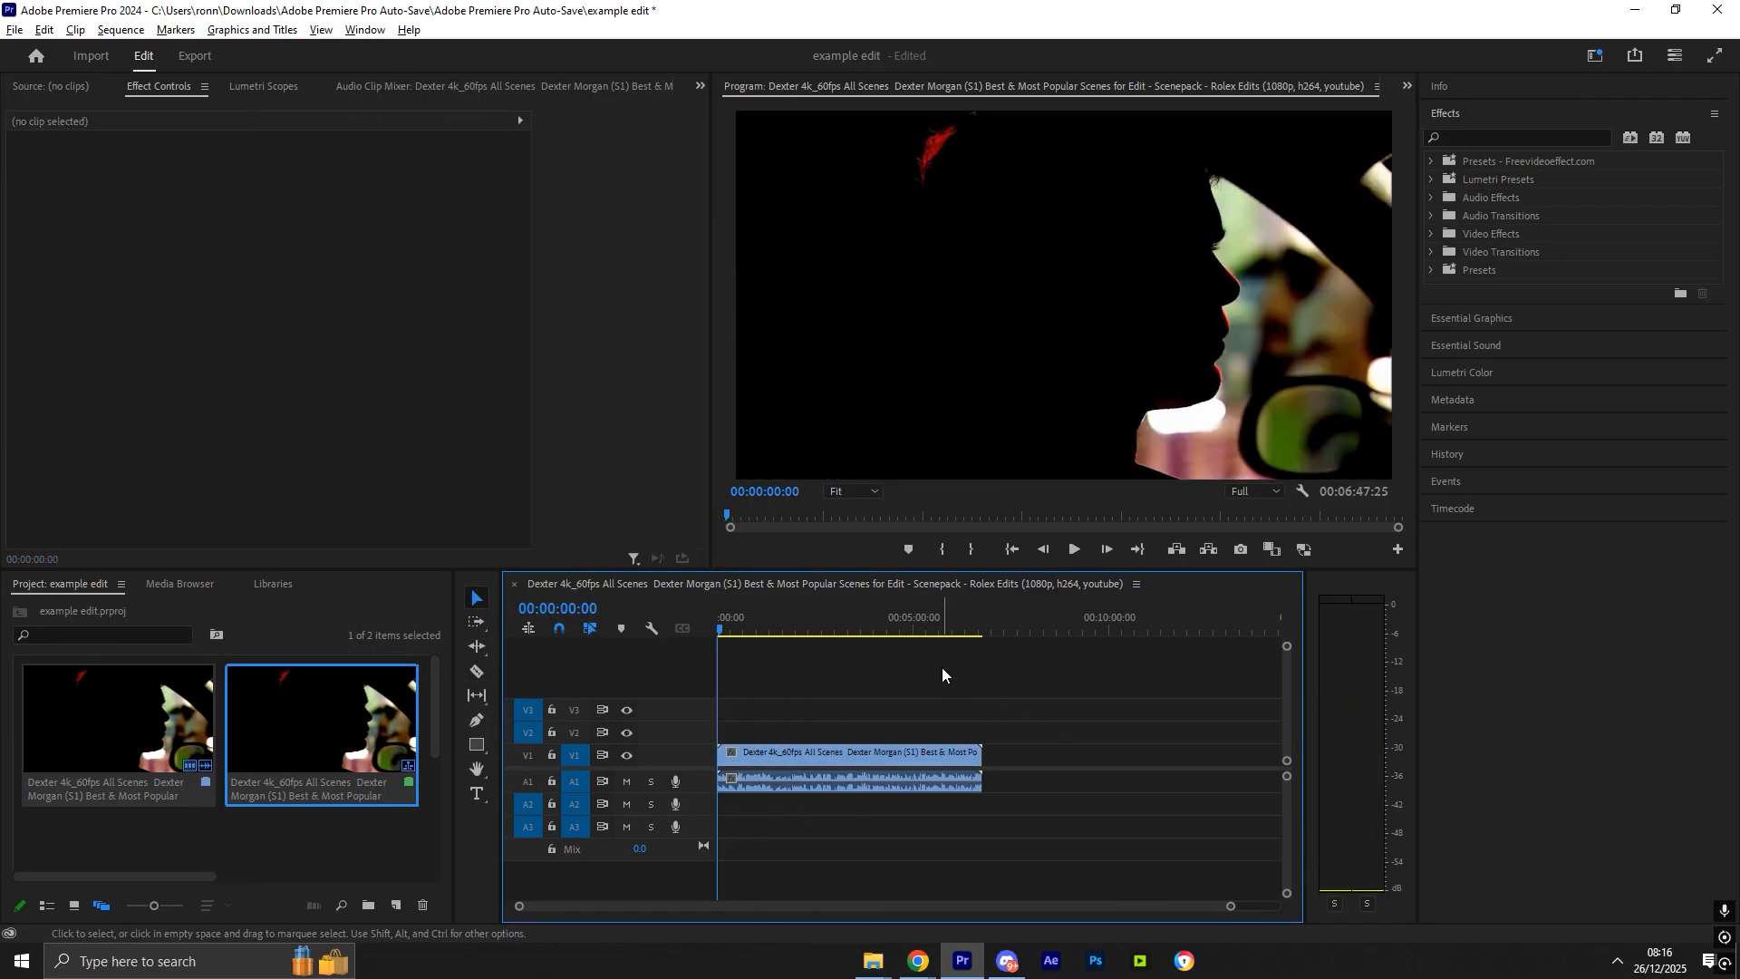
# - Set the sequence frame size to 1080 by 1080 in Sequence Settings
pyautogui.click(122, 30)
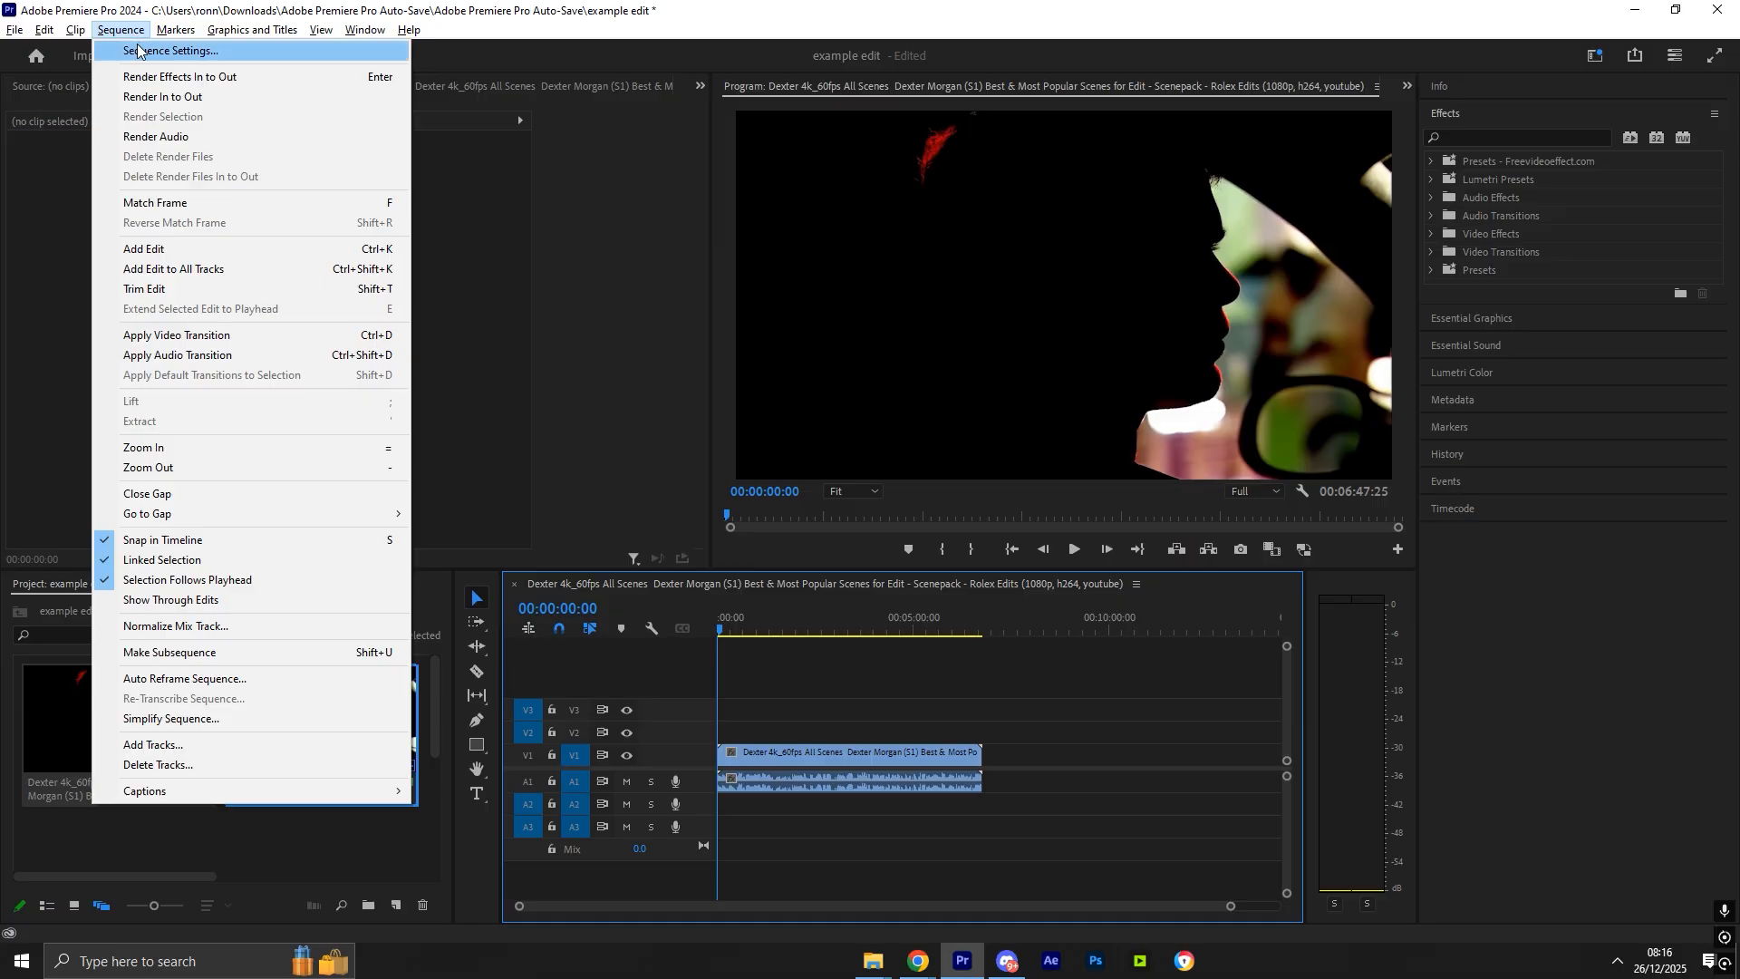
pyautogui.click(138, 51)
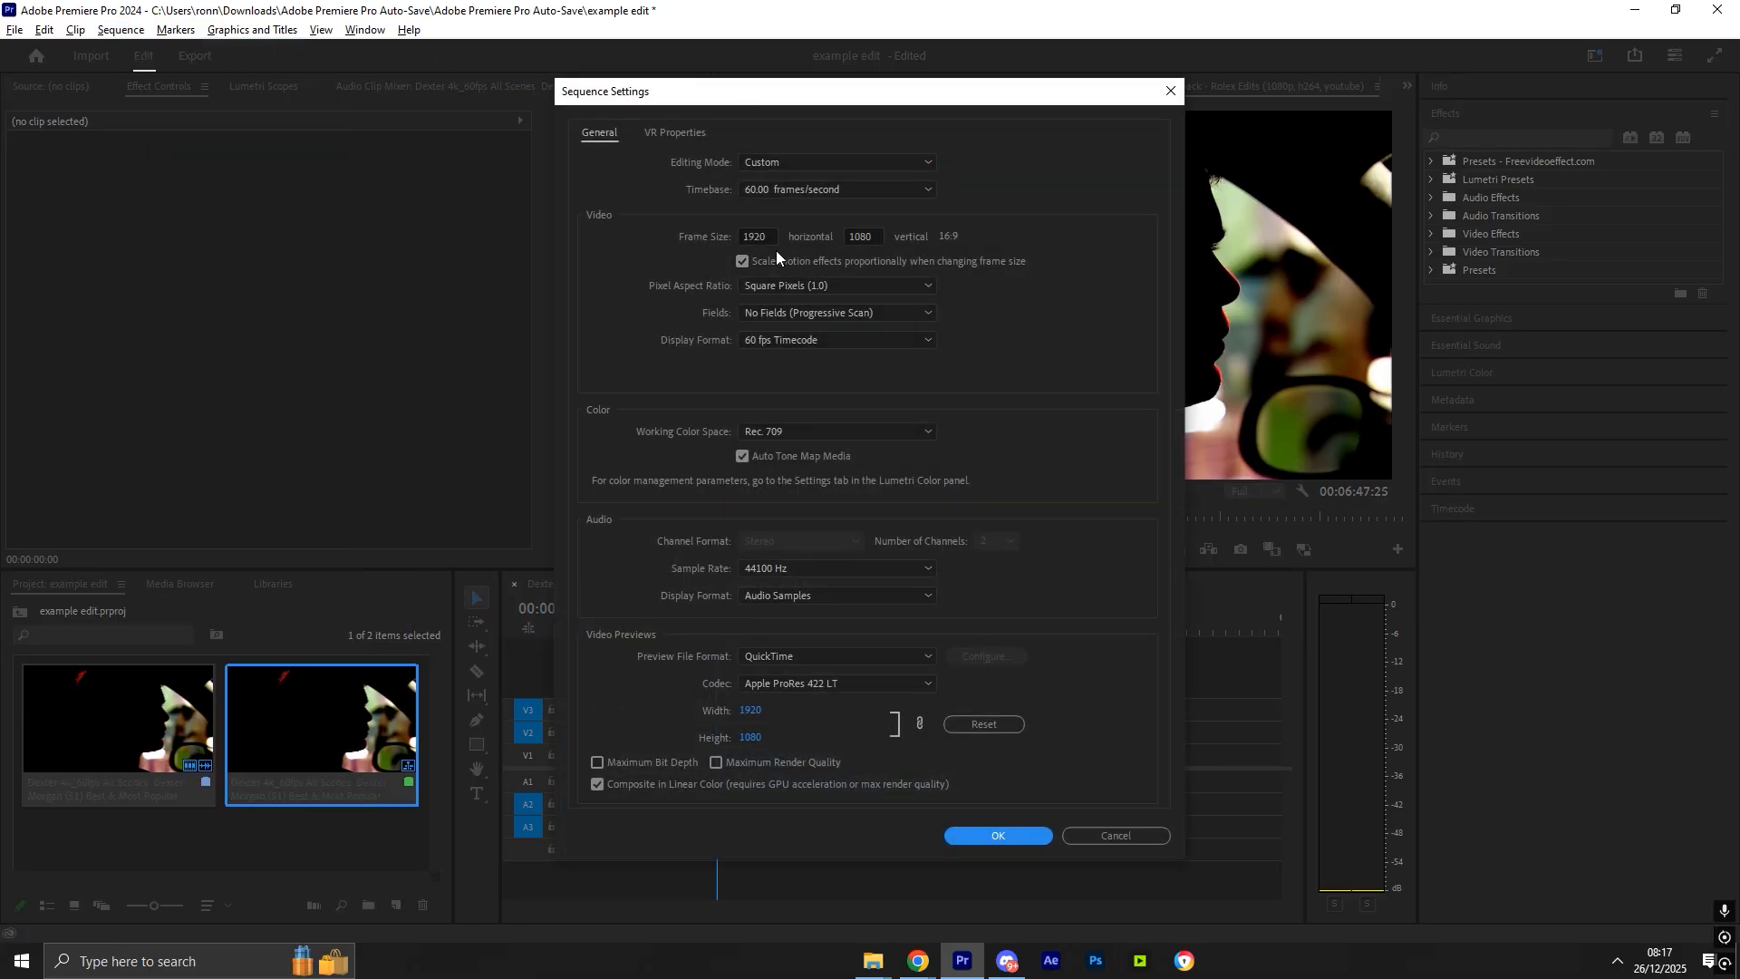
pyautogui.click(733, 237)
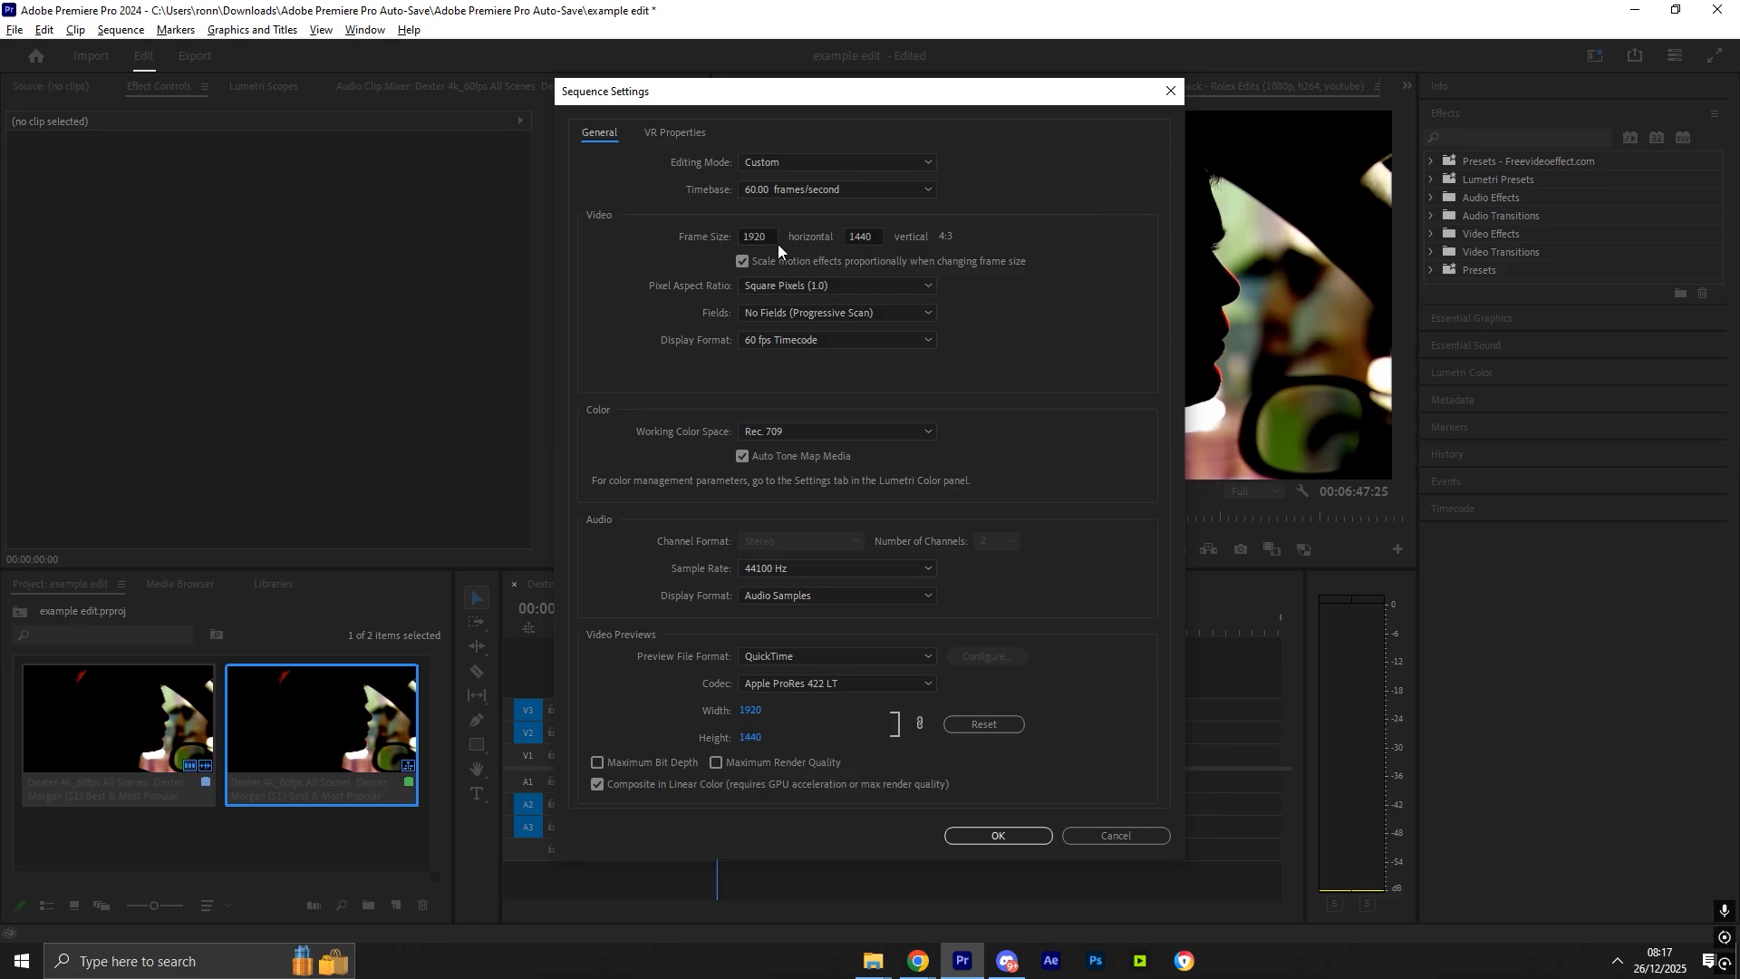
pyautogui.moveTo(898, 103); pyautogui.dragTo(877, 111)
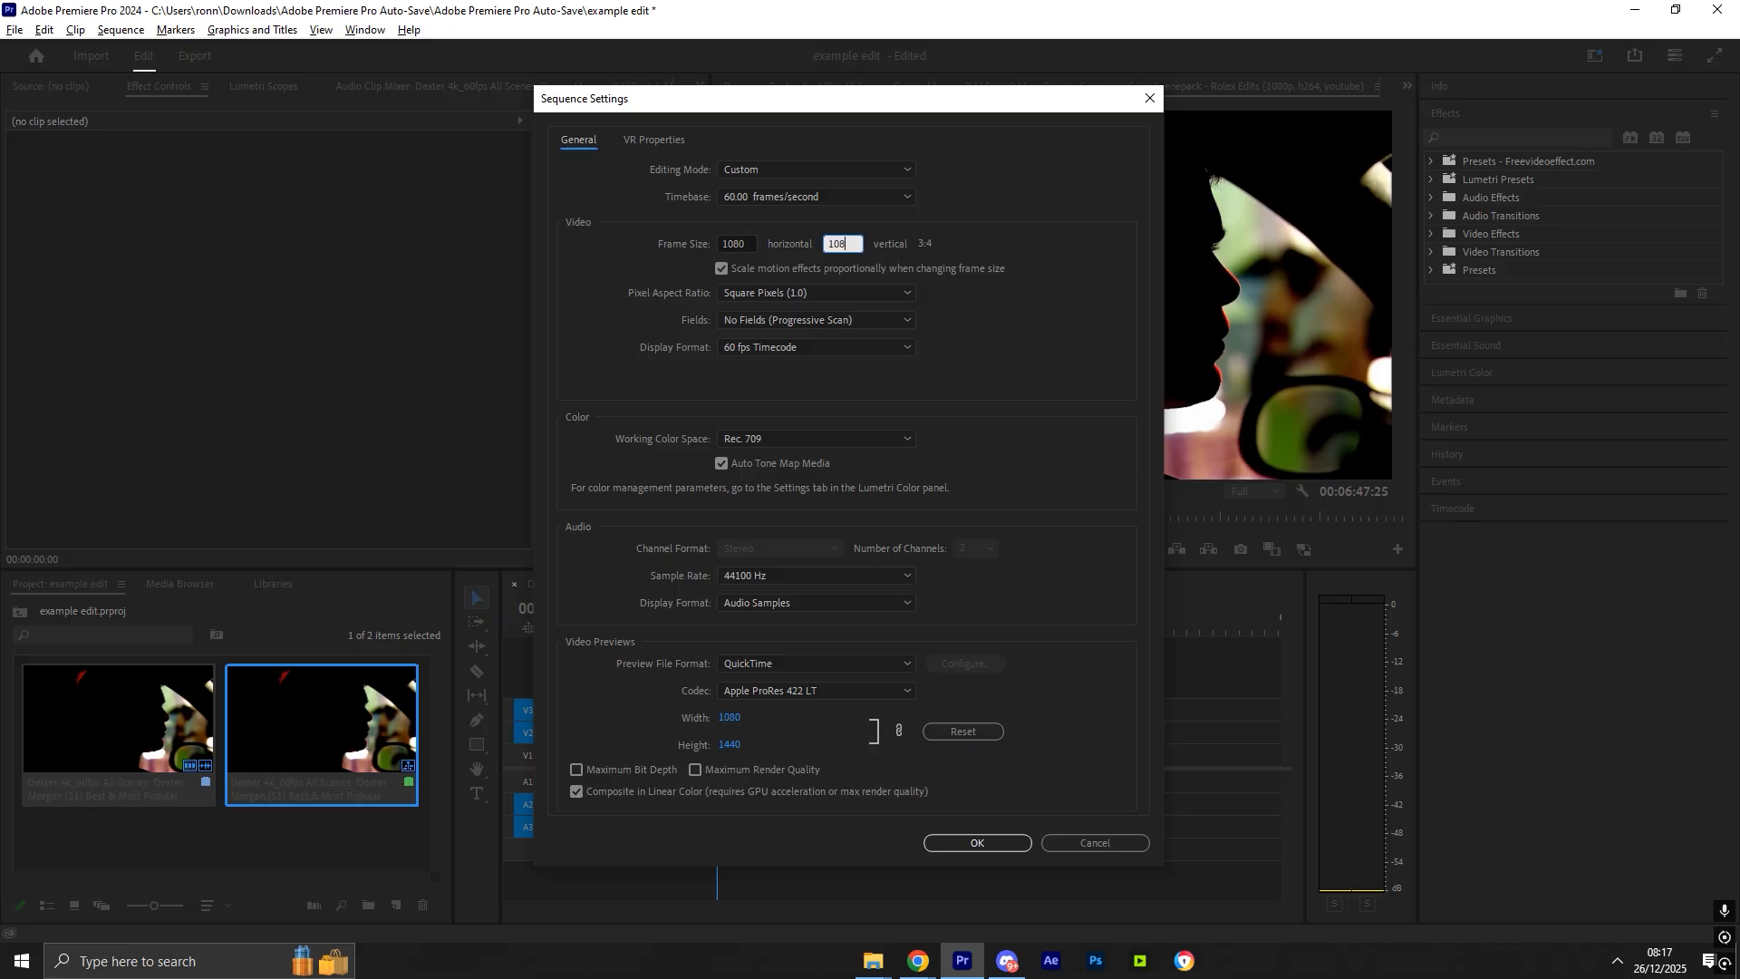
pyautogui.write('0')
pyautogui.click(977, 843)
pyautogui.click(934, 505)
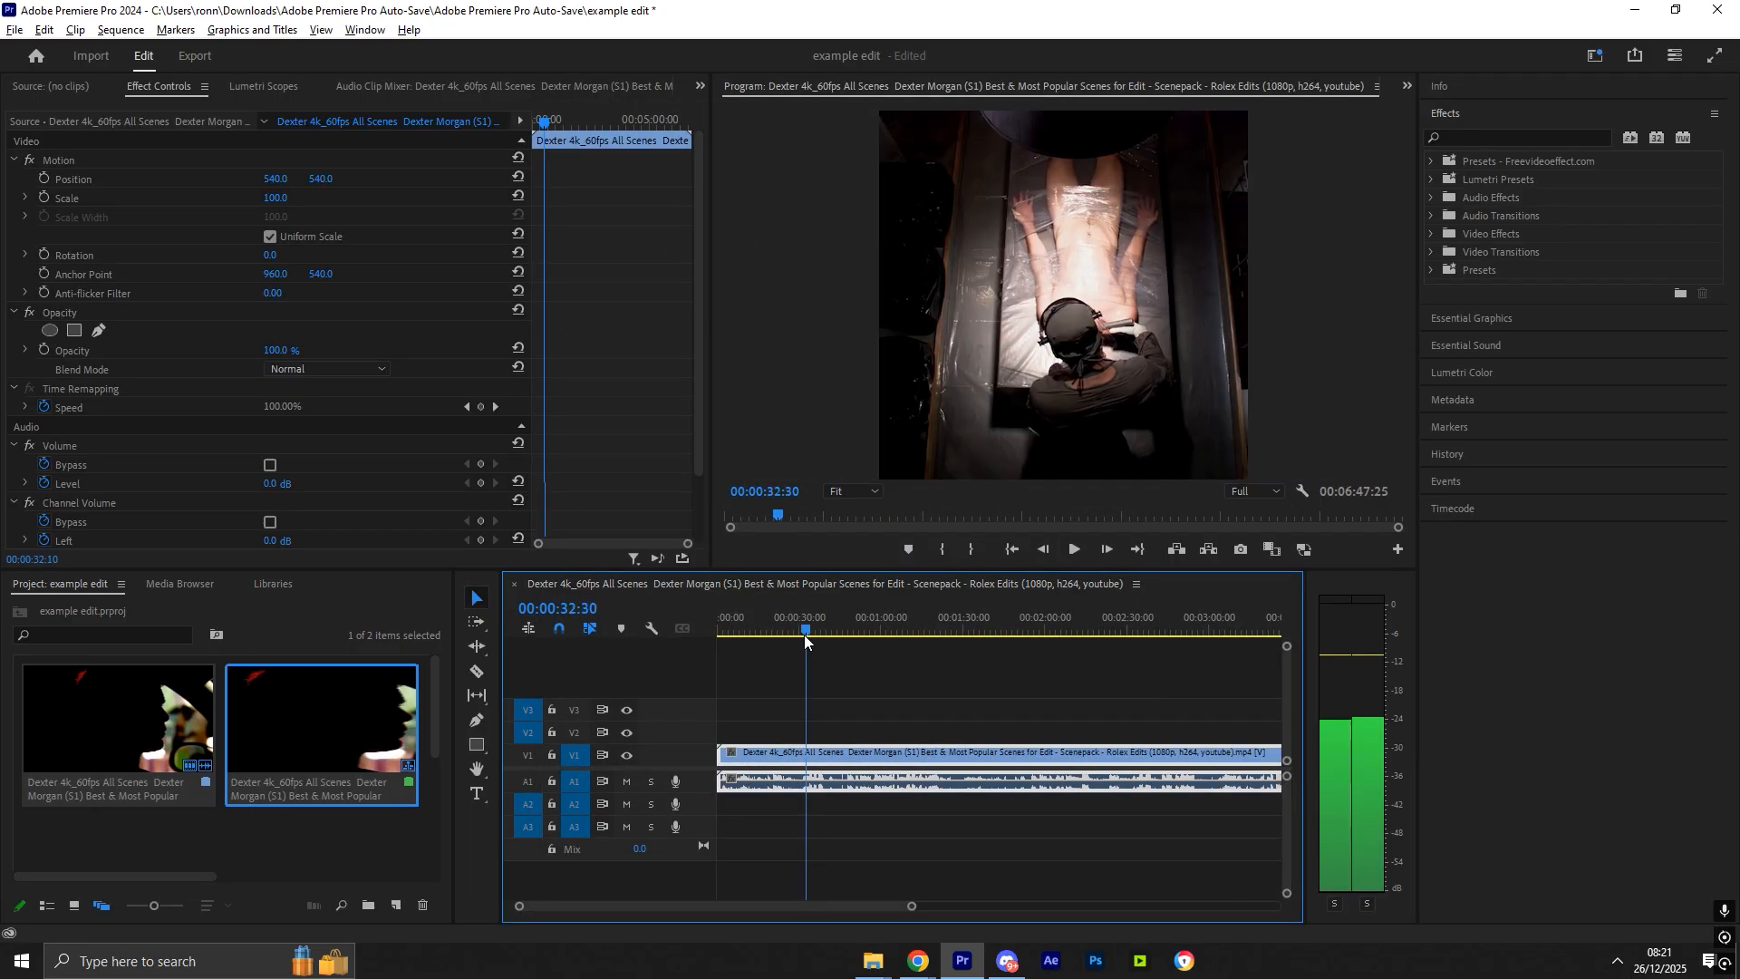
# - Split the Dexter clip at two points near the 00:00:45 and 00:00:47 marks
pyautogui.moveTo(804, 634); pyautogui.dragTo(840, 629)
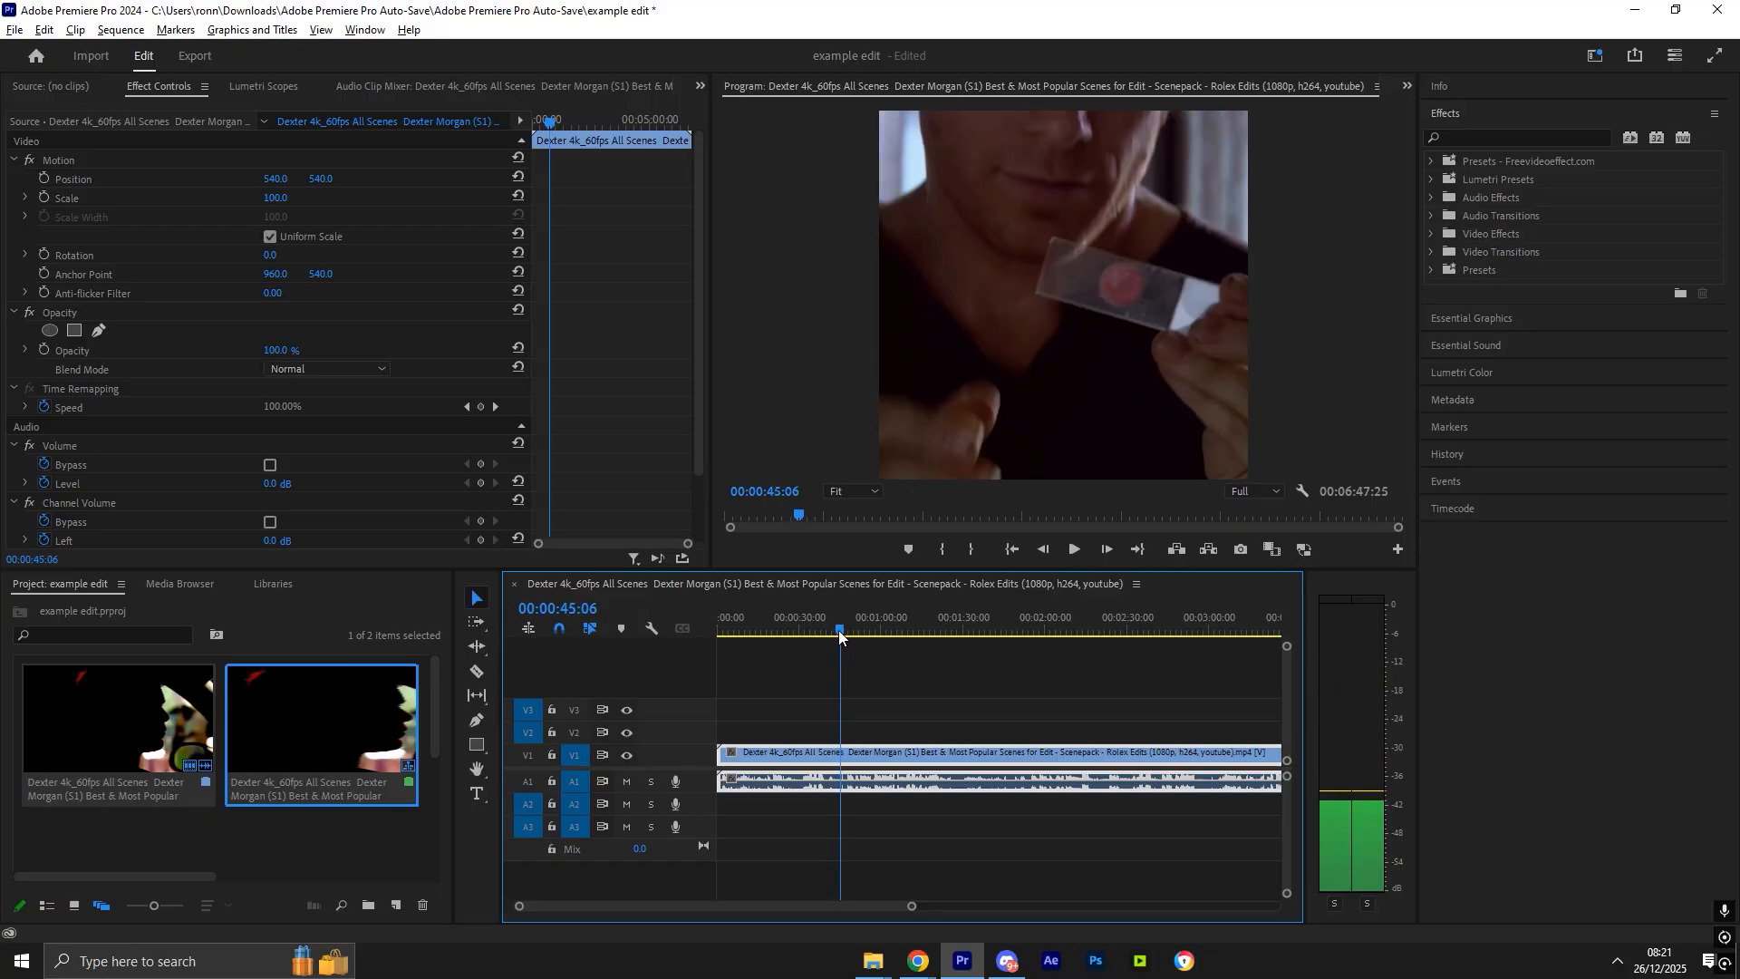
pyautogui.hotkey('ctrl', 'k')
pyautogui.press('space')
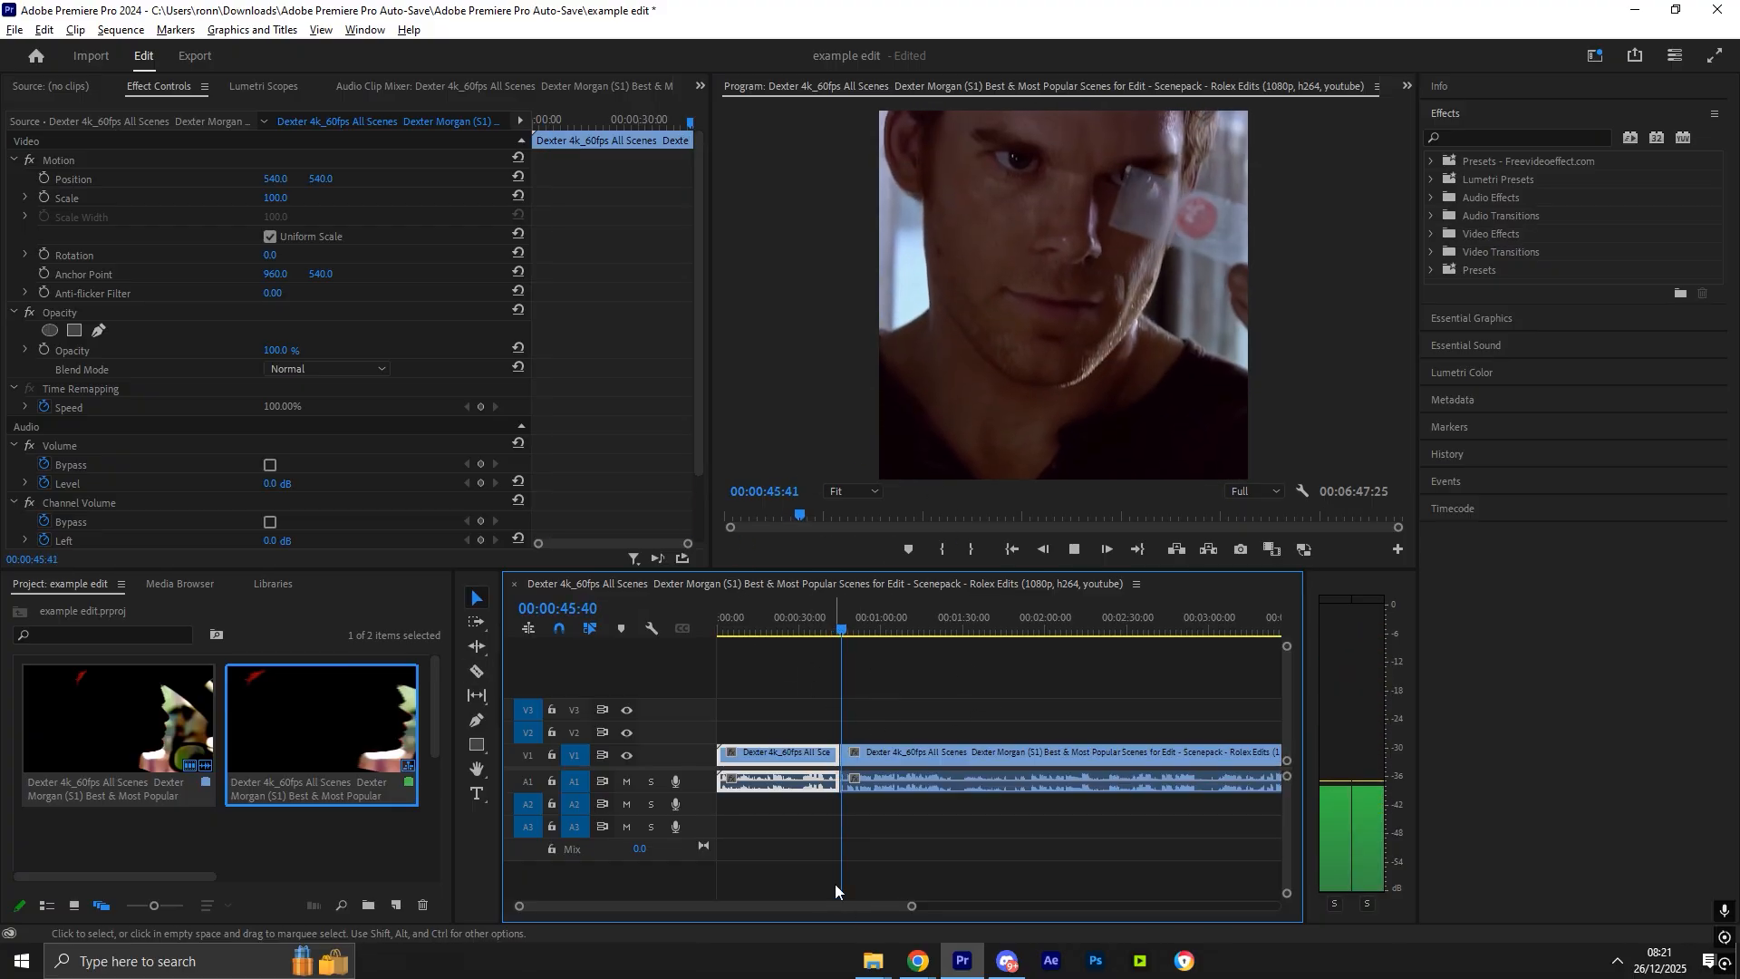
pyautogui.moveTo(911, 906); pyautogui.dragTo(858, 905)
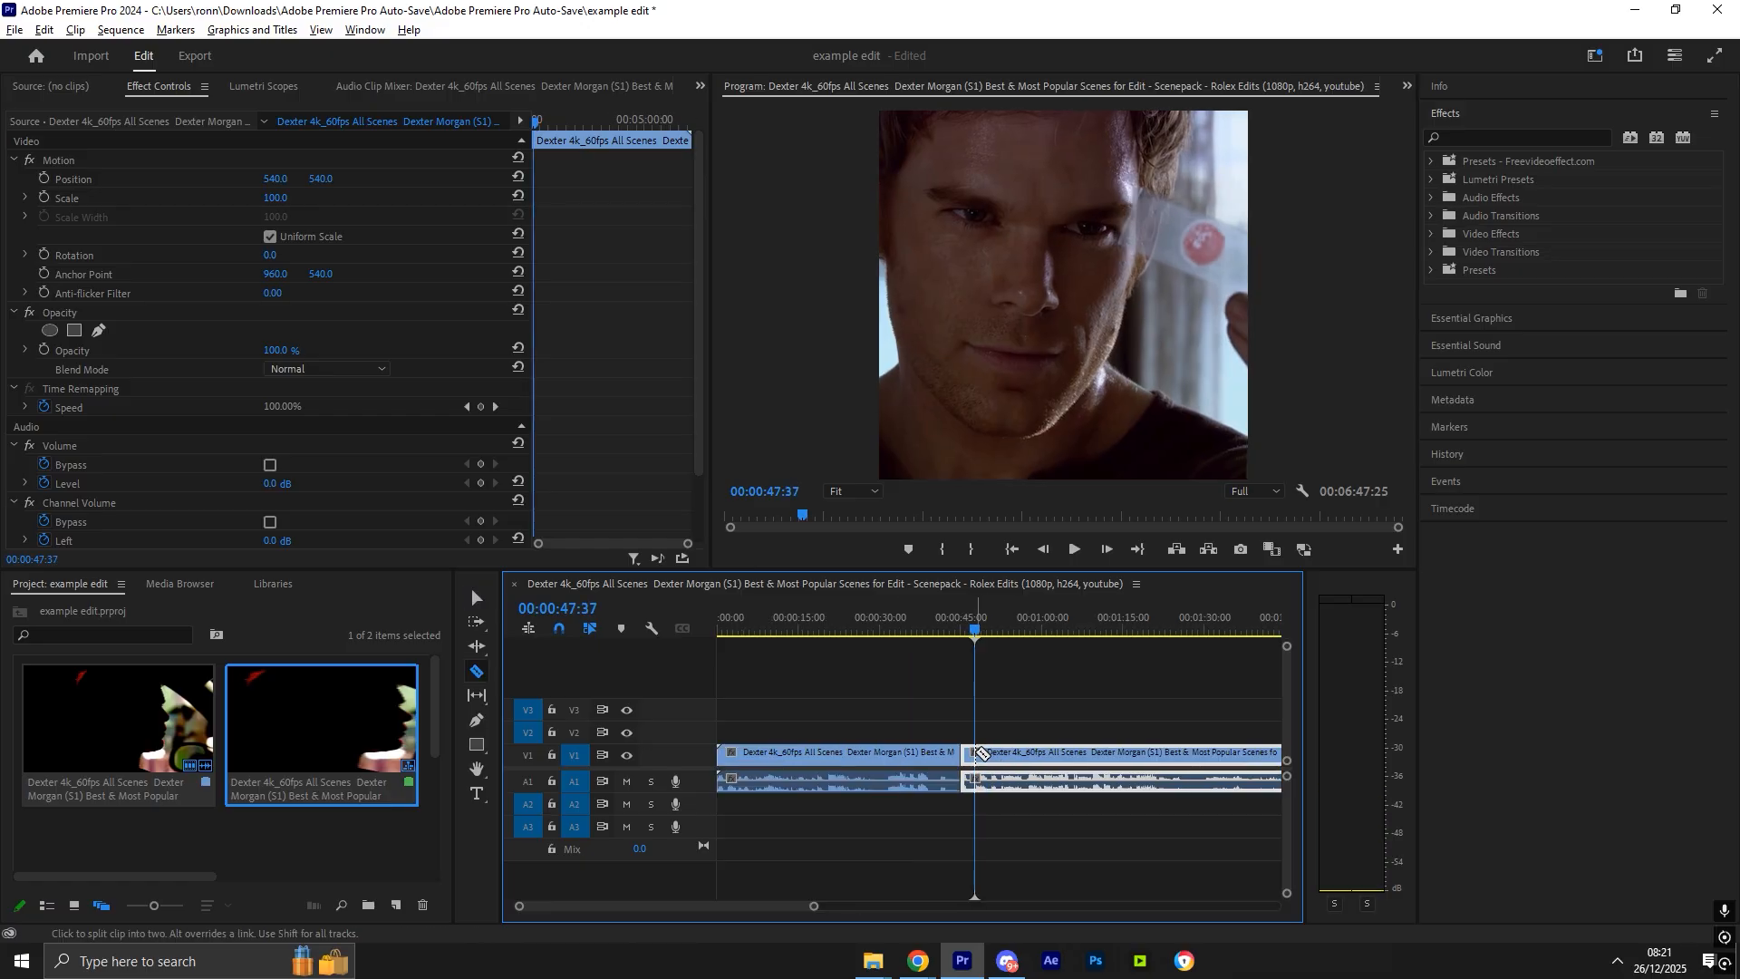
pyautogui.click(978, 754)
pyautogui.press('v')
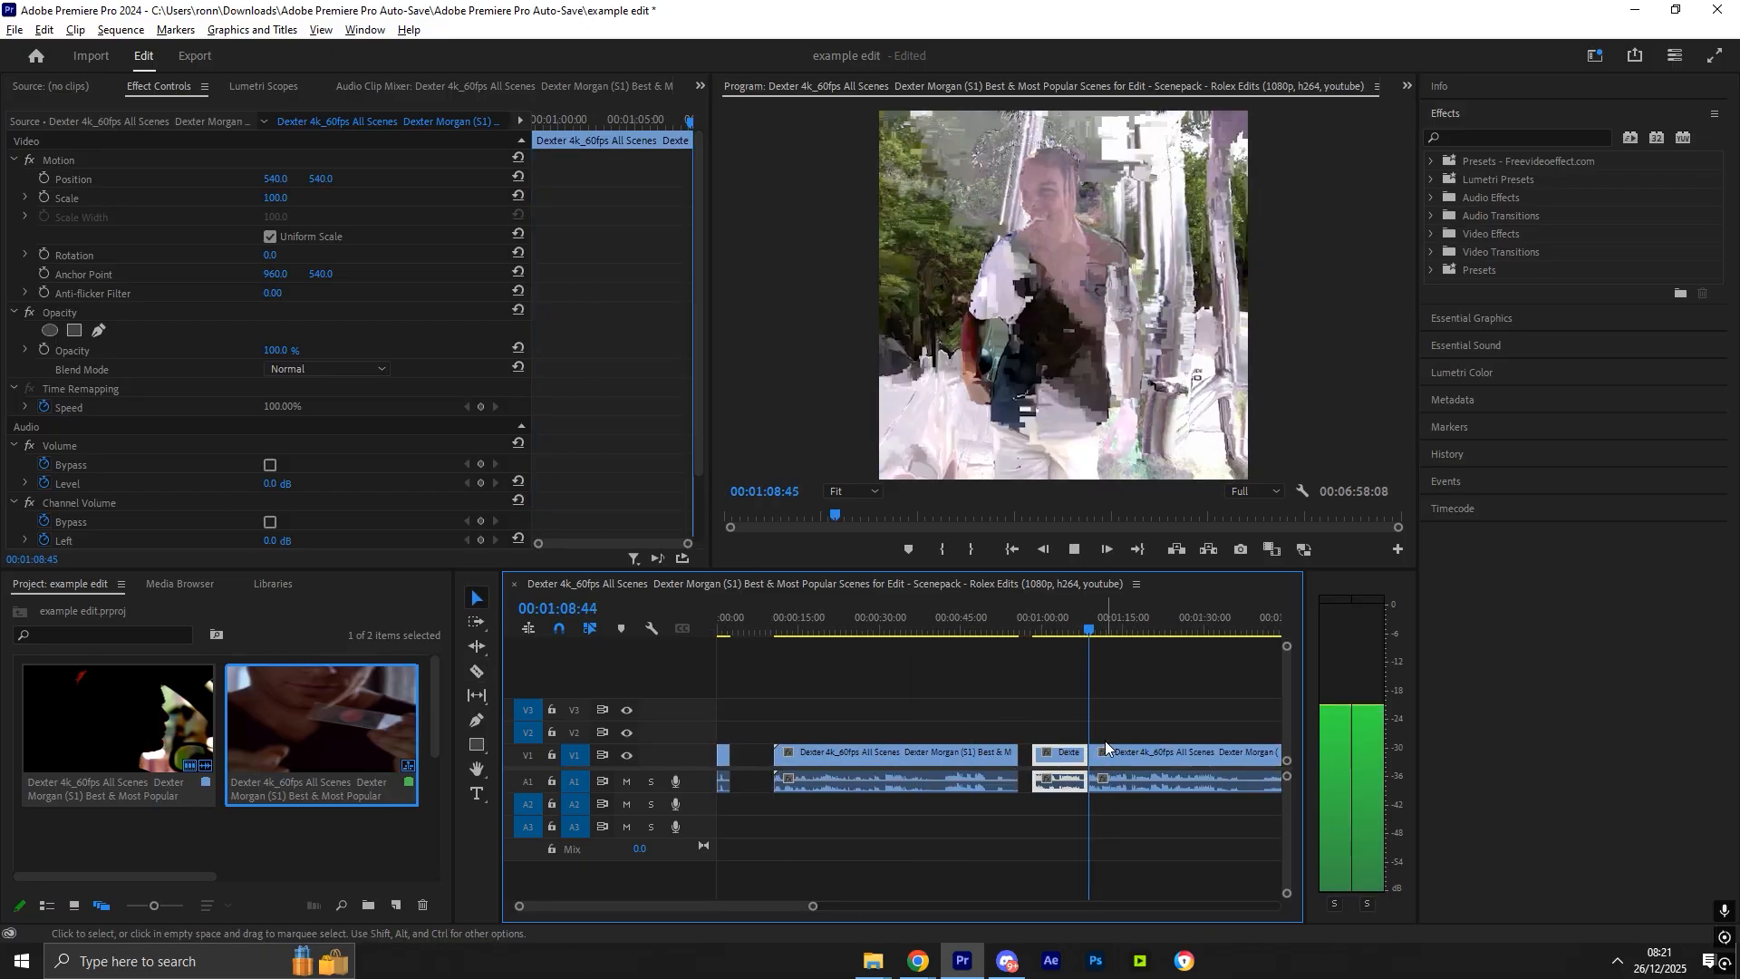
# - Move a short cut segment to the beginning of the sequence
pyautogui.moveTo(1097, 628); pyautogui.dragTo(1103, 629)
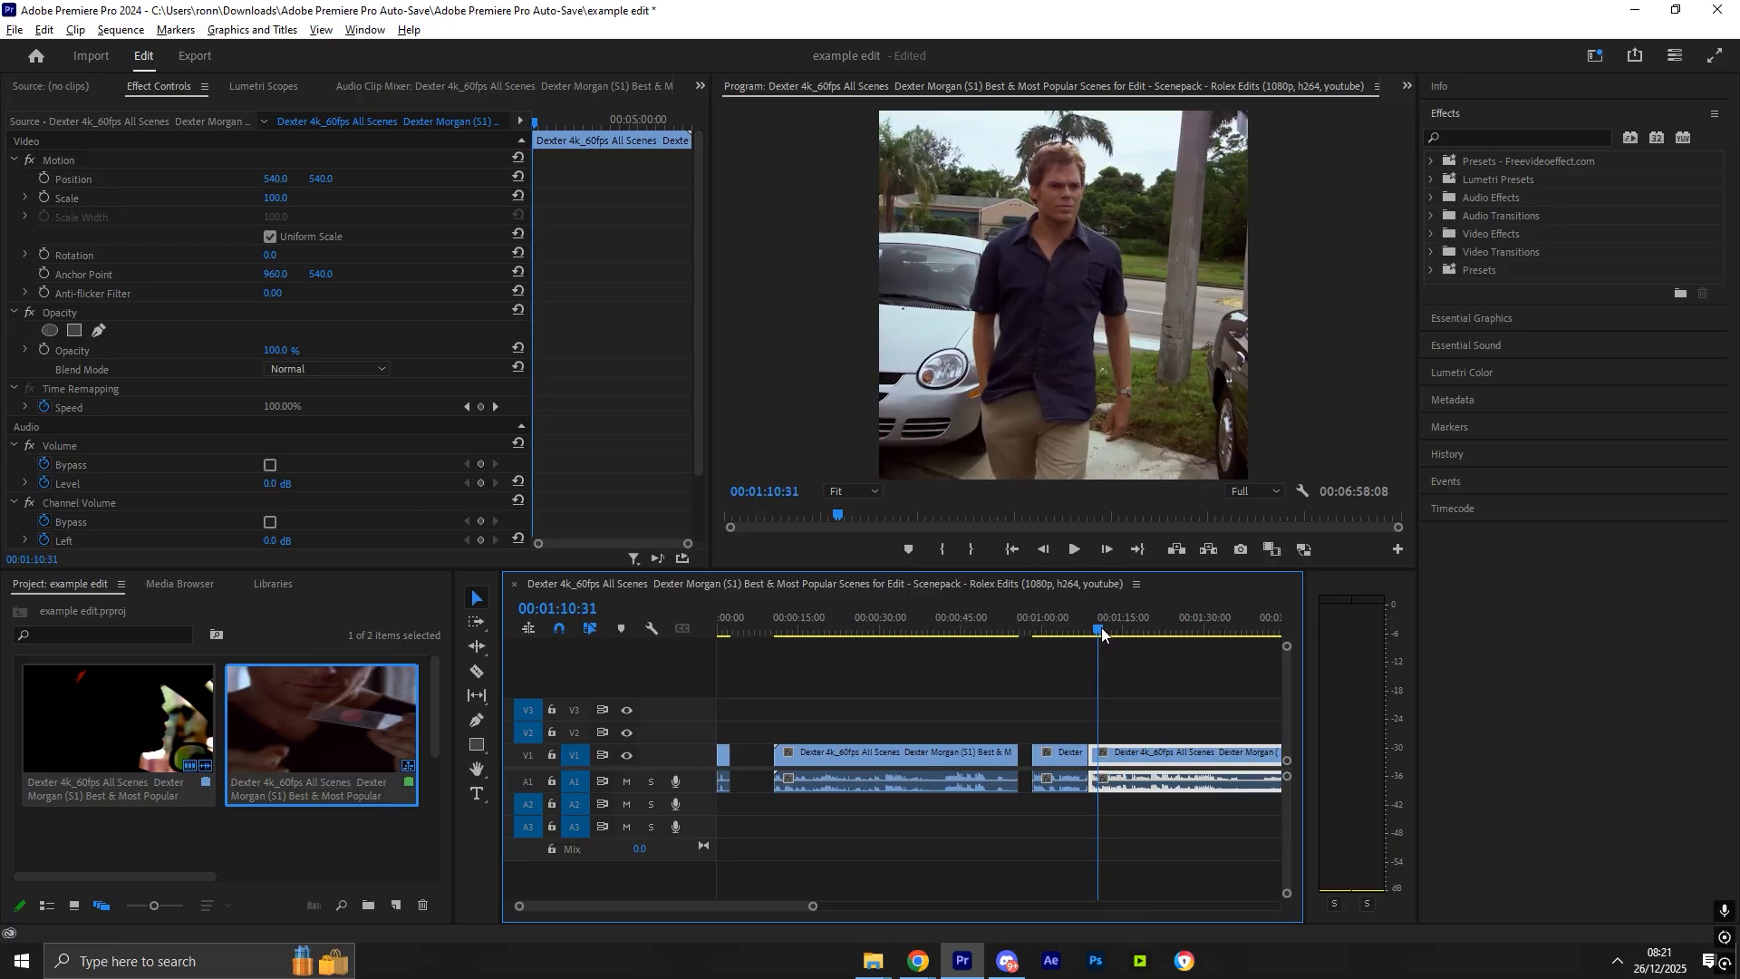
pyautogui.moveTo(1101, 760); pyautogui.dragTo(745, 761)
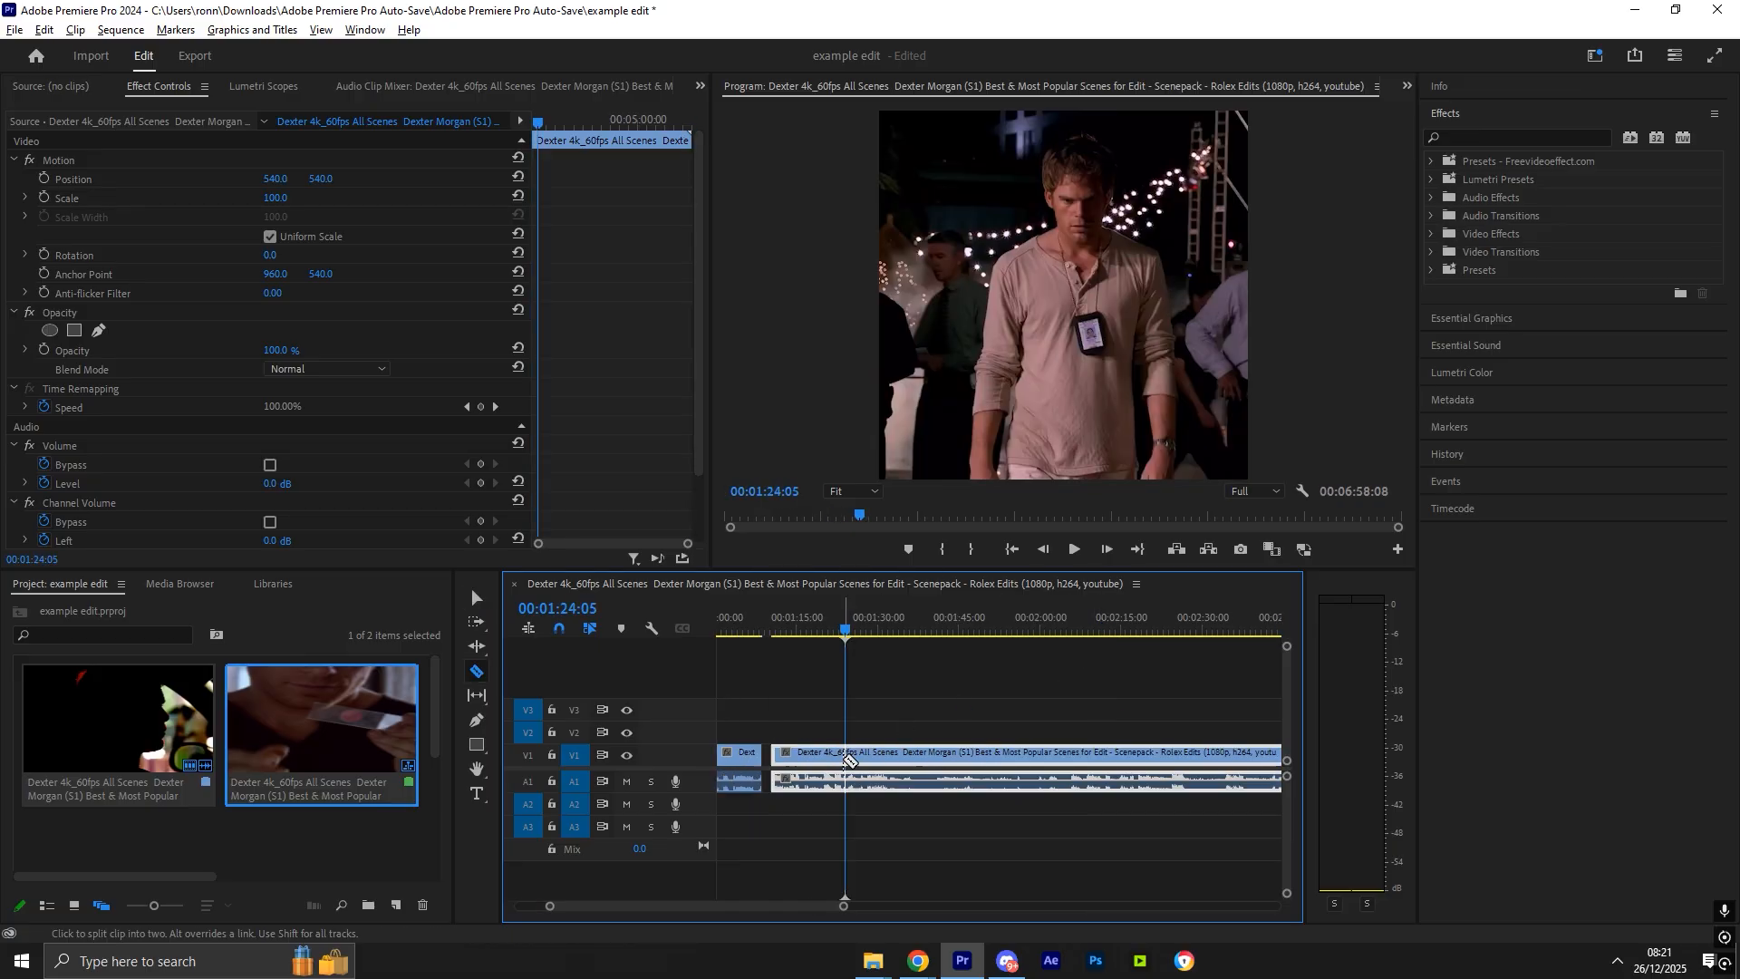
pyautogui.click(845, 760)
pyautogui.press('v')
# - Split the clip at about 00:01:28 and move the new piece next to the opening segments
pyautogui.moveTo(849, 630); pyautogui.dragTo(867, 641)
pyautogui.press('c')
pyautogui.click(866, 756)
pyautogui.press('v')
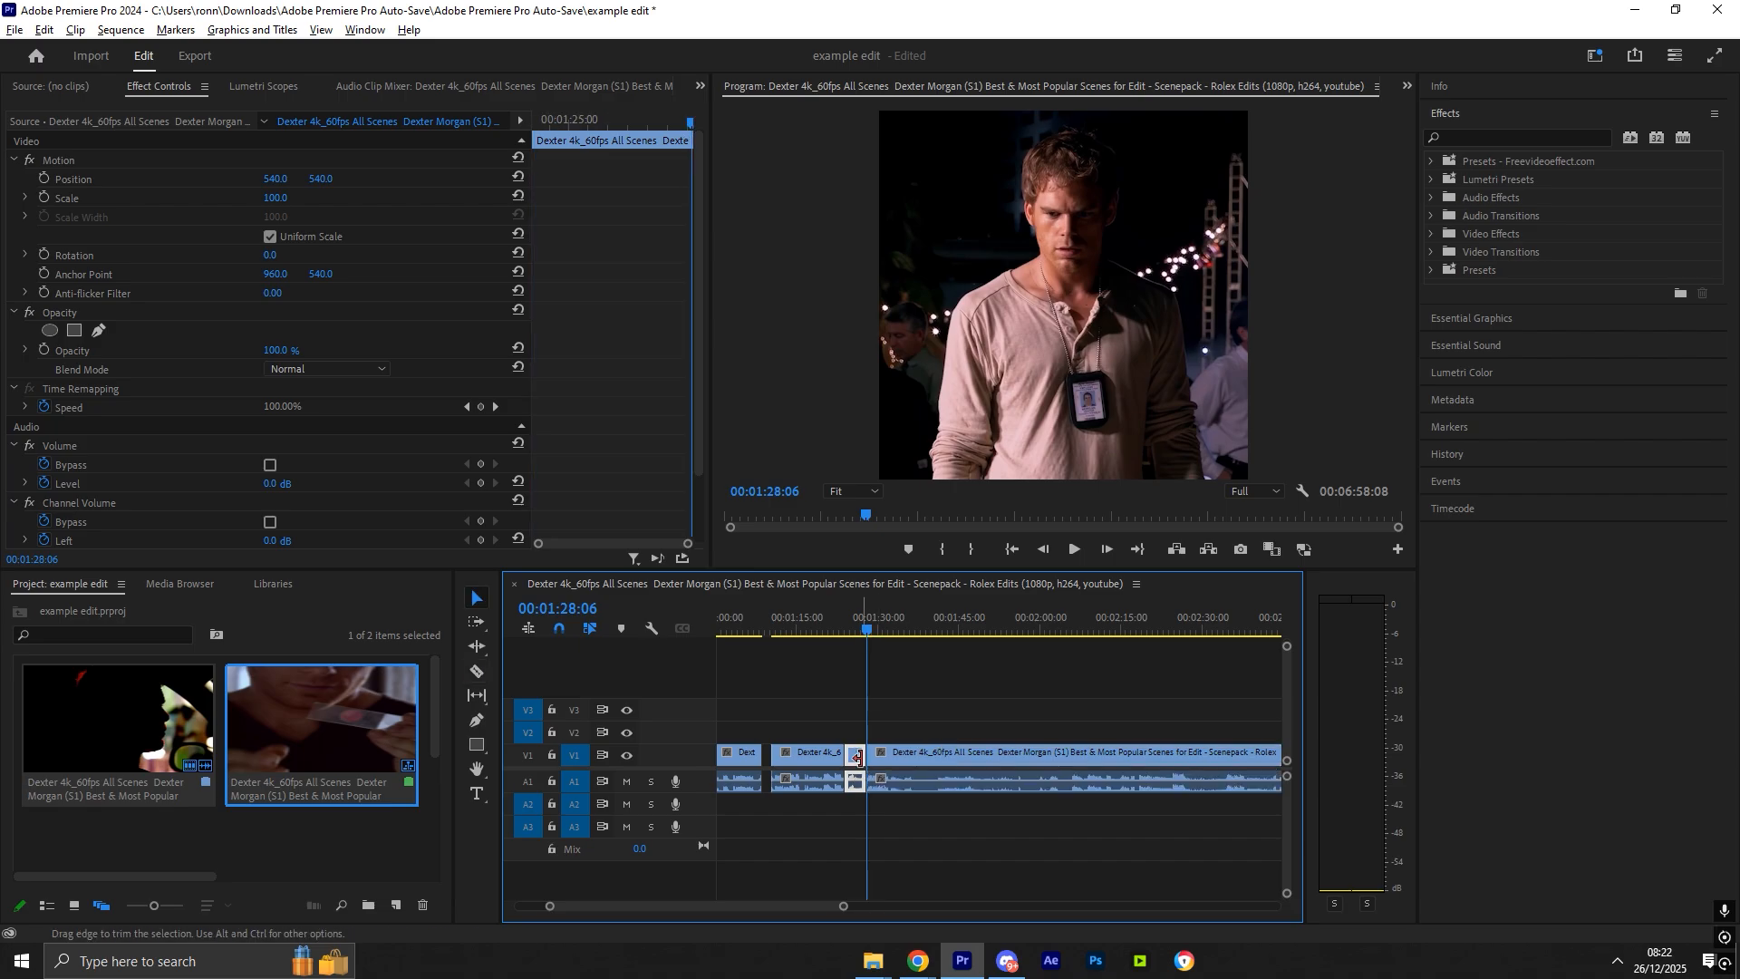
pyautogui.moveTo(854, 758); pyautogui.dragTo(749, 761)
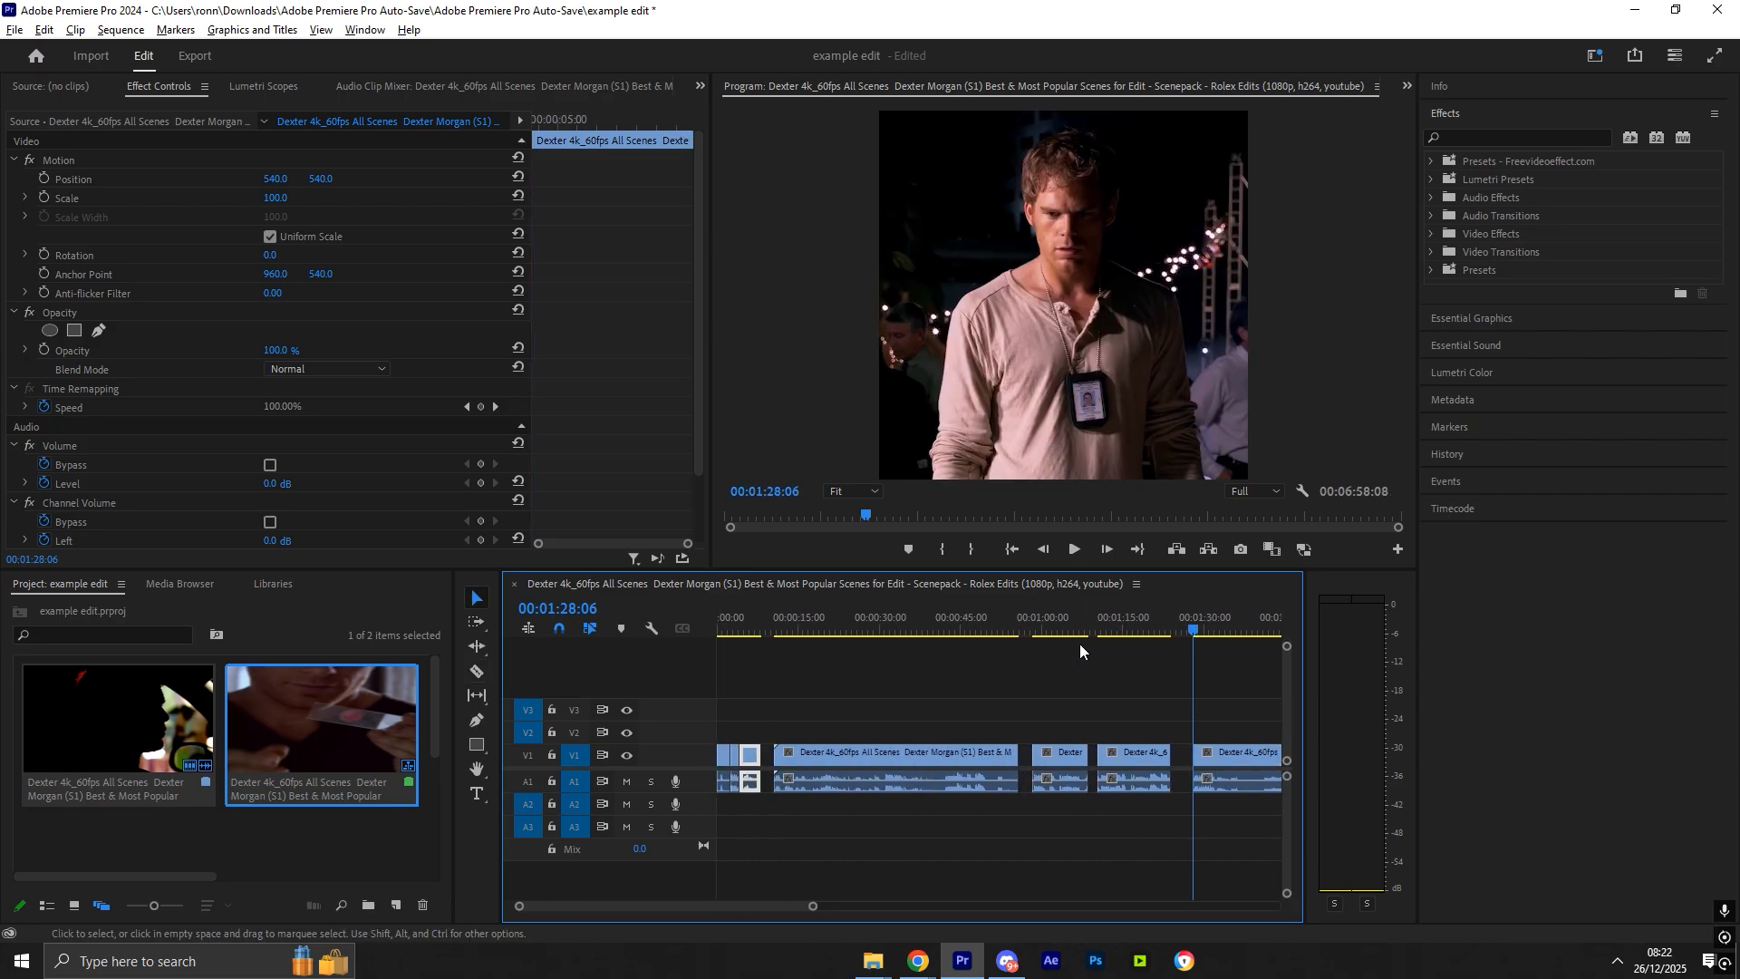
# - Select the cut segments and rearrange them so they sit together near the sequence start
pyautogui.moveTo(859, 697); pyautogui.dragTo(1085, 808)
pyautogui.moveTo(920, 700); pyautogui.dragTo(1154, 765)
pyautogui.moveTo(1184, 624); pyautogui.dragTo(930, 655)
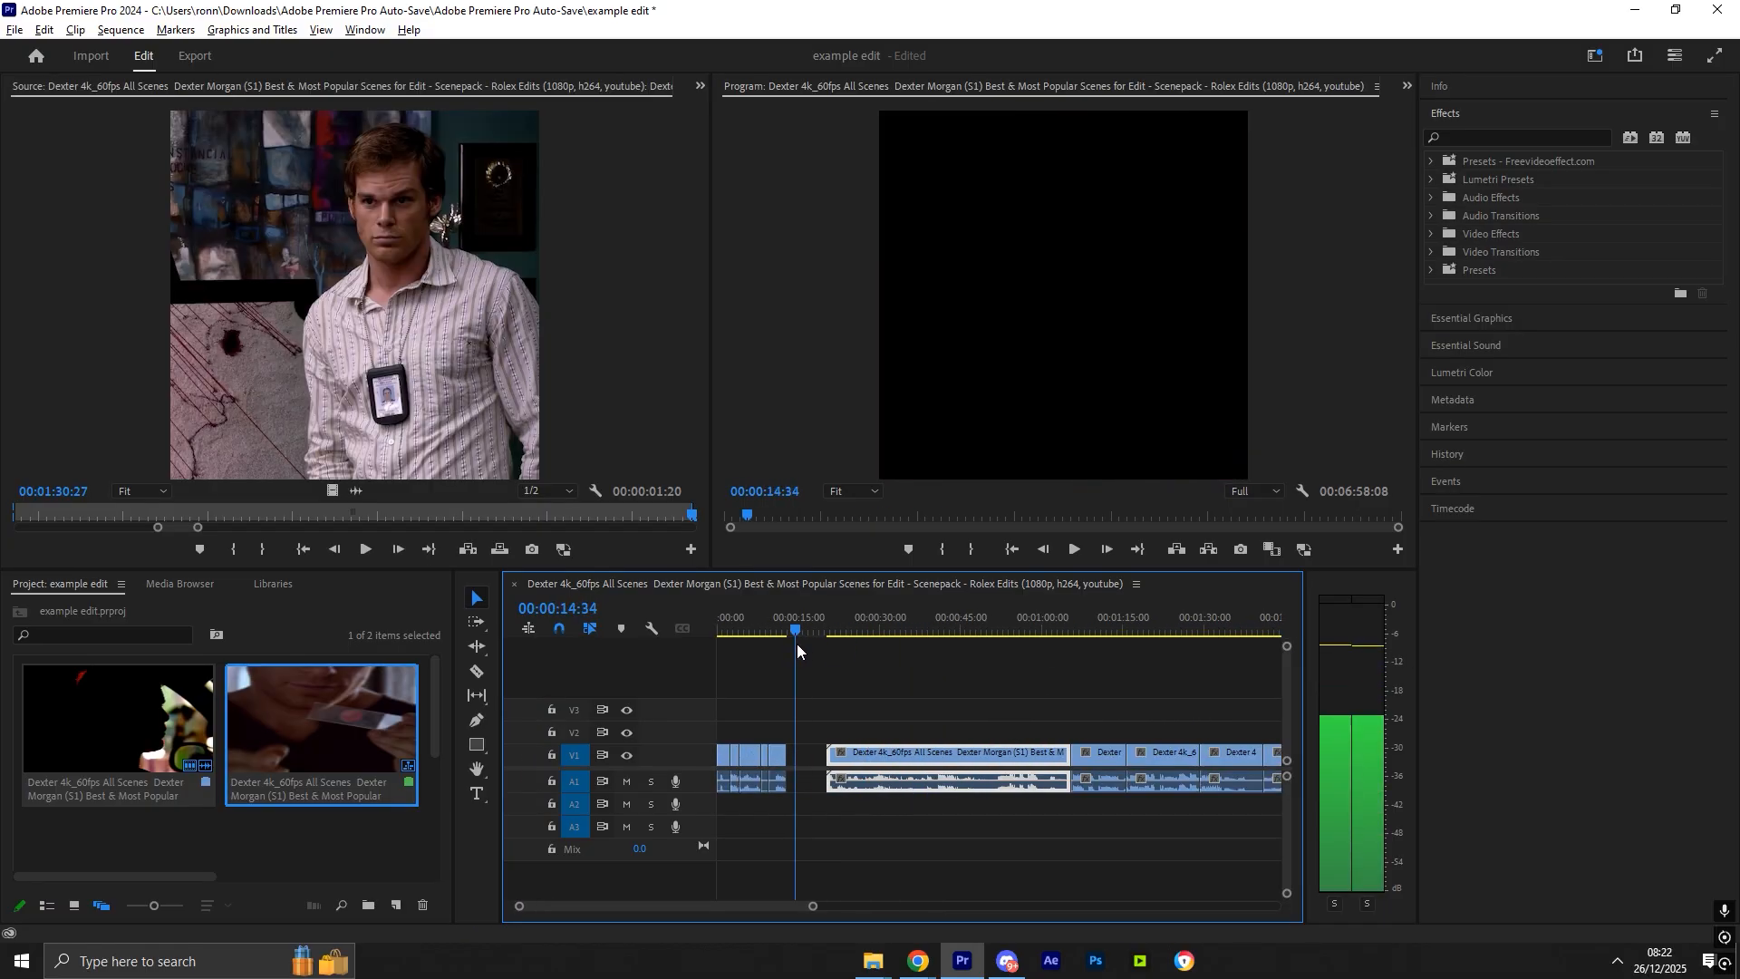
pyautogui.moveTo(797, 644); pyautogui.dragTo(773, 646)
# - Select and delete the remaining long footage after the chosen segments
pyautogui.moveTo(814, 906); pyautogui.dragTo(947, 897)
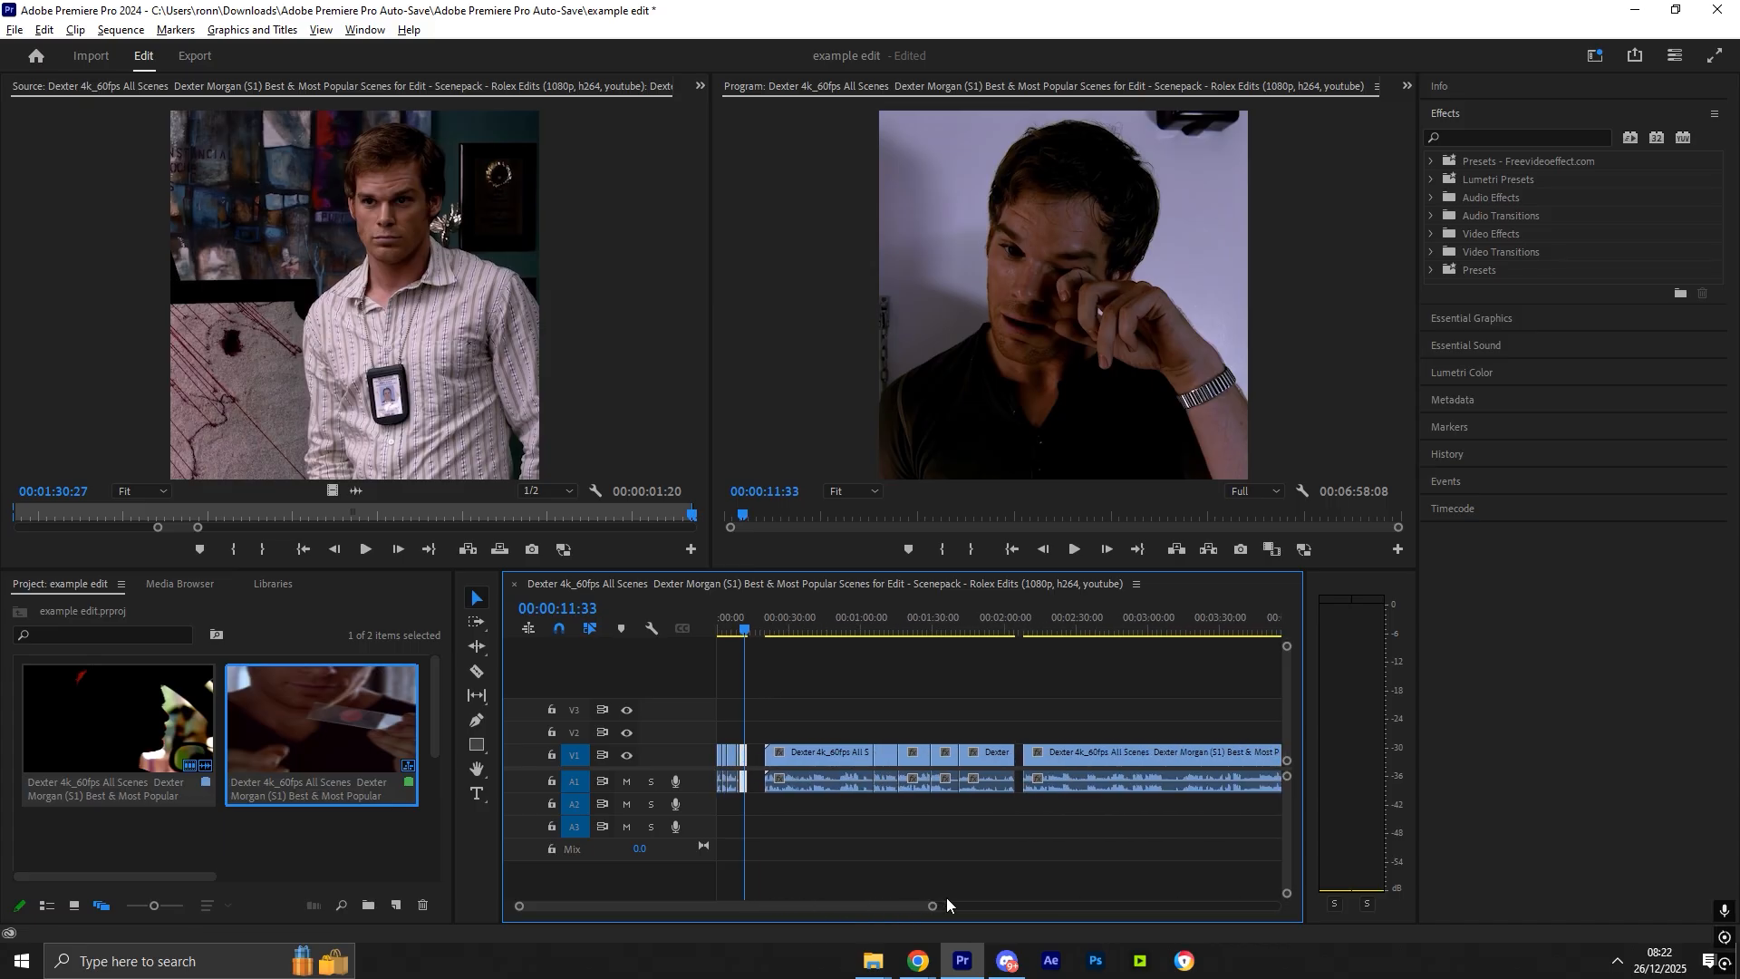
pyautogui.moveTo(1156, 809); pyautogui.dragTo(853, 711)
pyautogui.press('Delete')
# - Play the edit back from the start of the sequence
pyautogui.moveTo(932, 907); pyautogui.dragTo(866, 857)
pyautogui.moveTo(811, 614); pyautogui.dragTo(712, 616)
pyautogui.press('space')
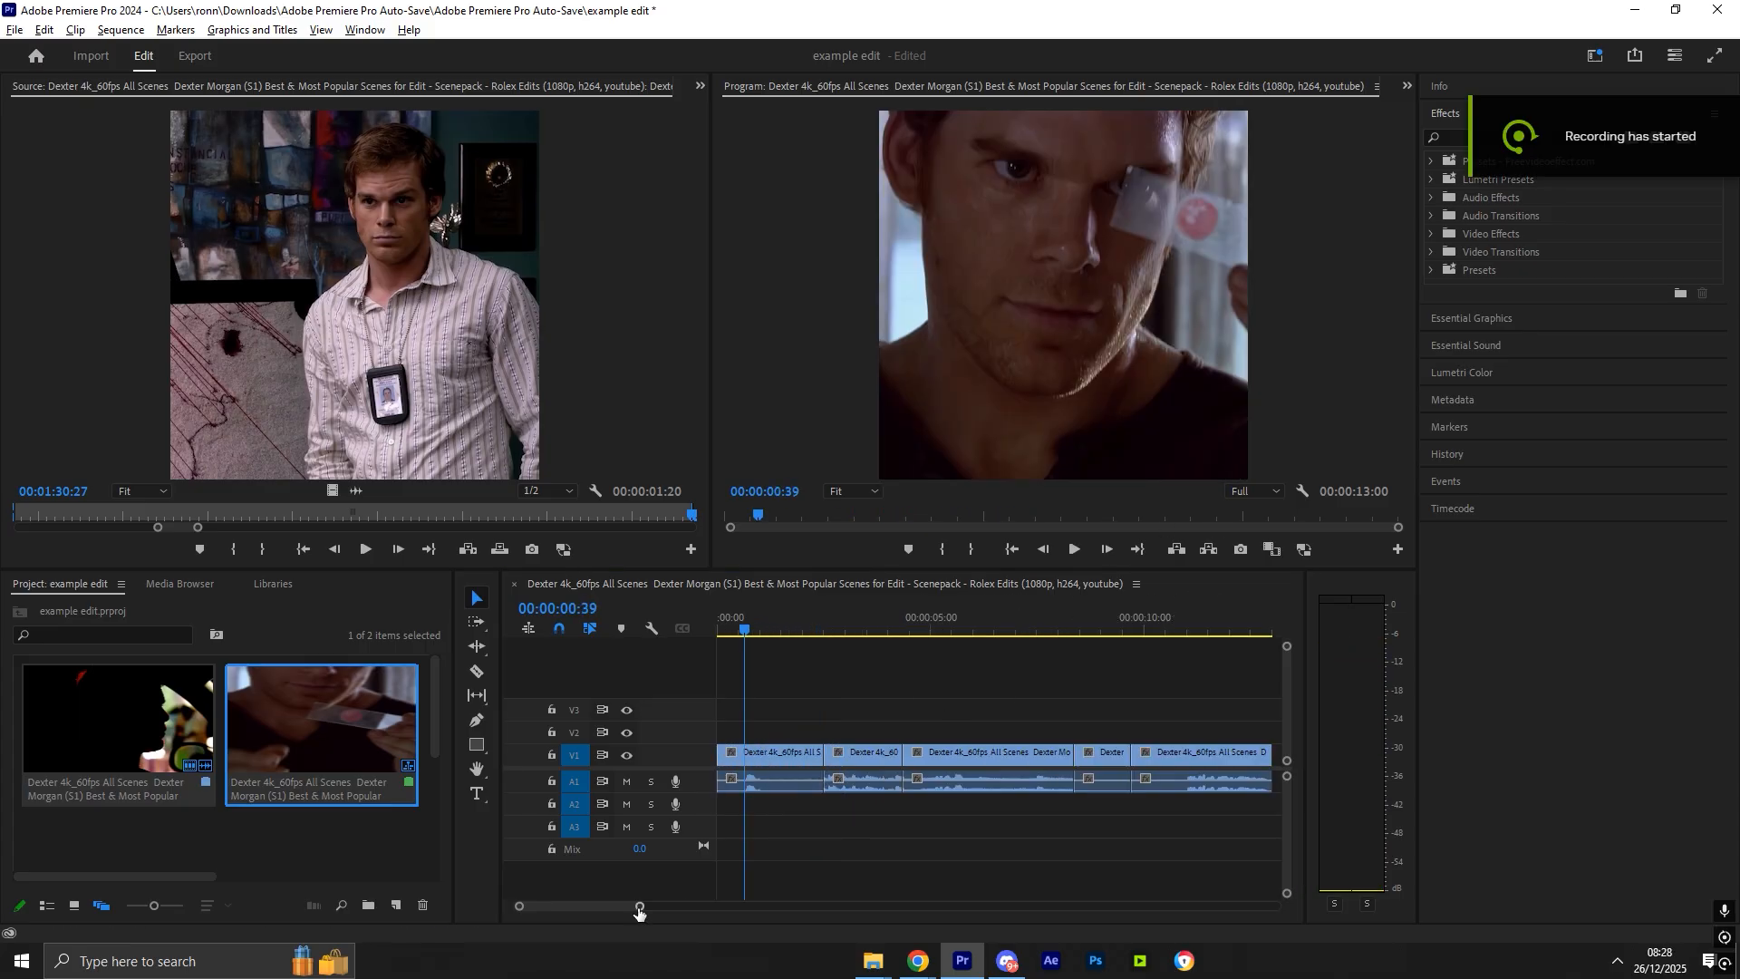
# - Select all clips, unlink their audio and delete the audio
pyautogui.moveTo(640, 909); pyautogui.dragTo(666, 911)
pyautogui.moveTo(1111, 812); pyautogui.dragTo(725, 751)
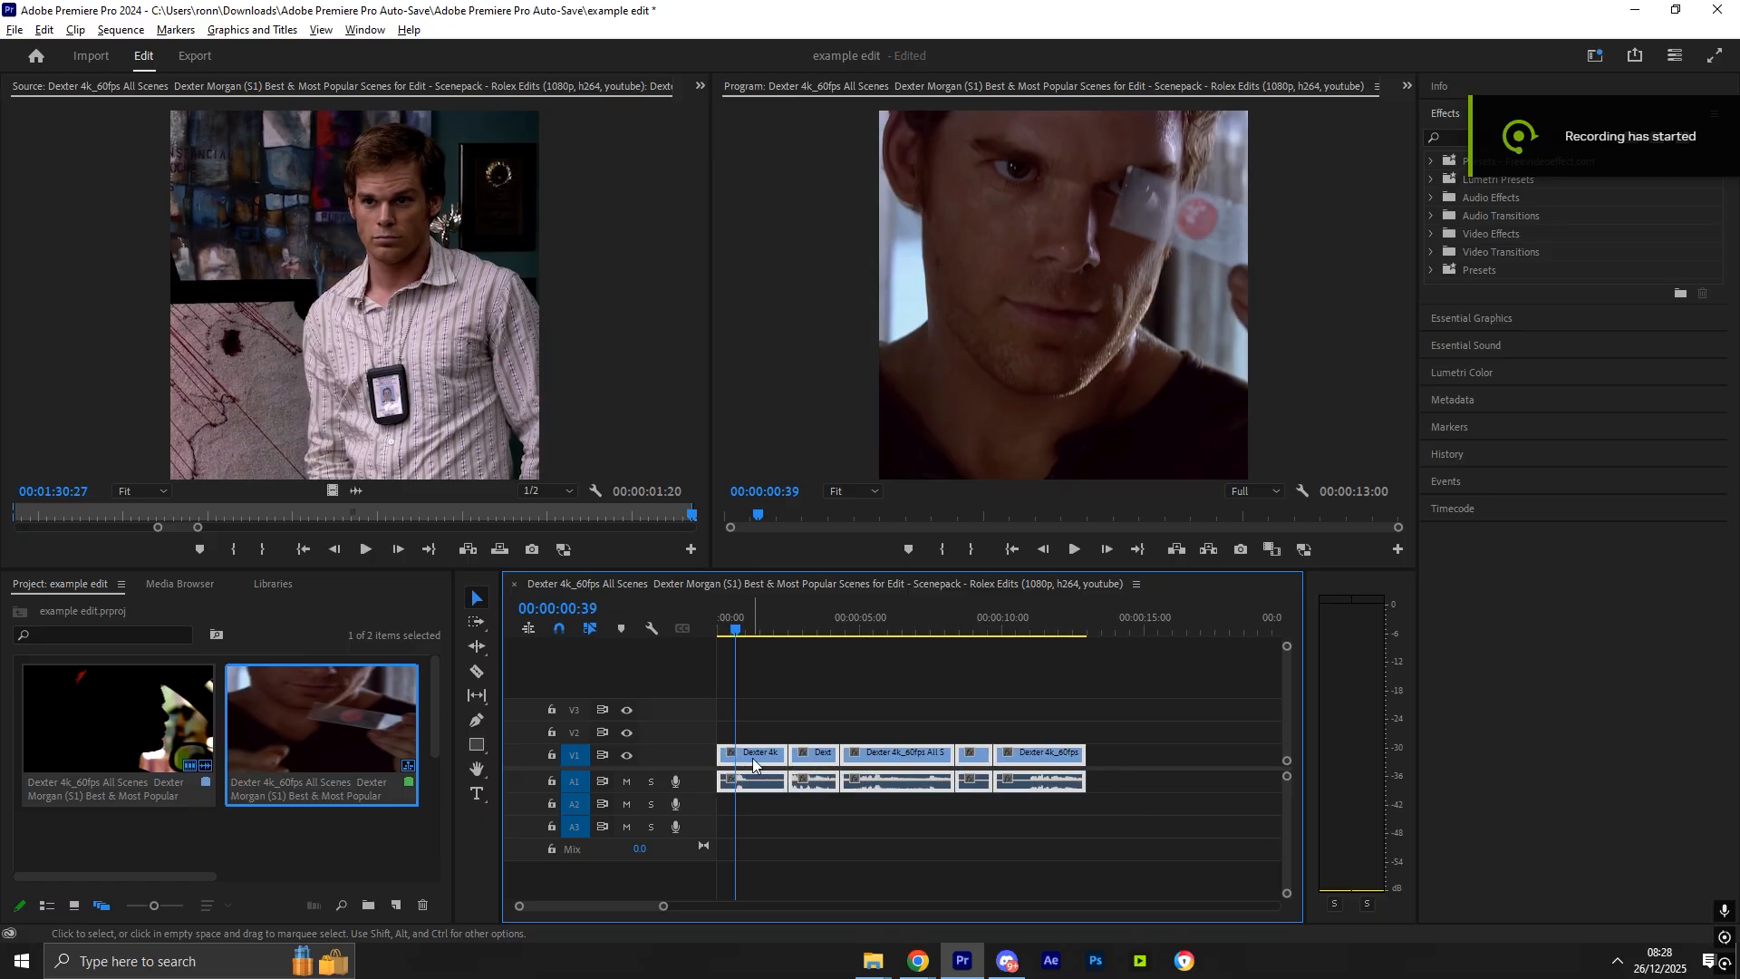
pyautogui.rightClick(753, 764)
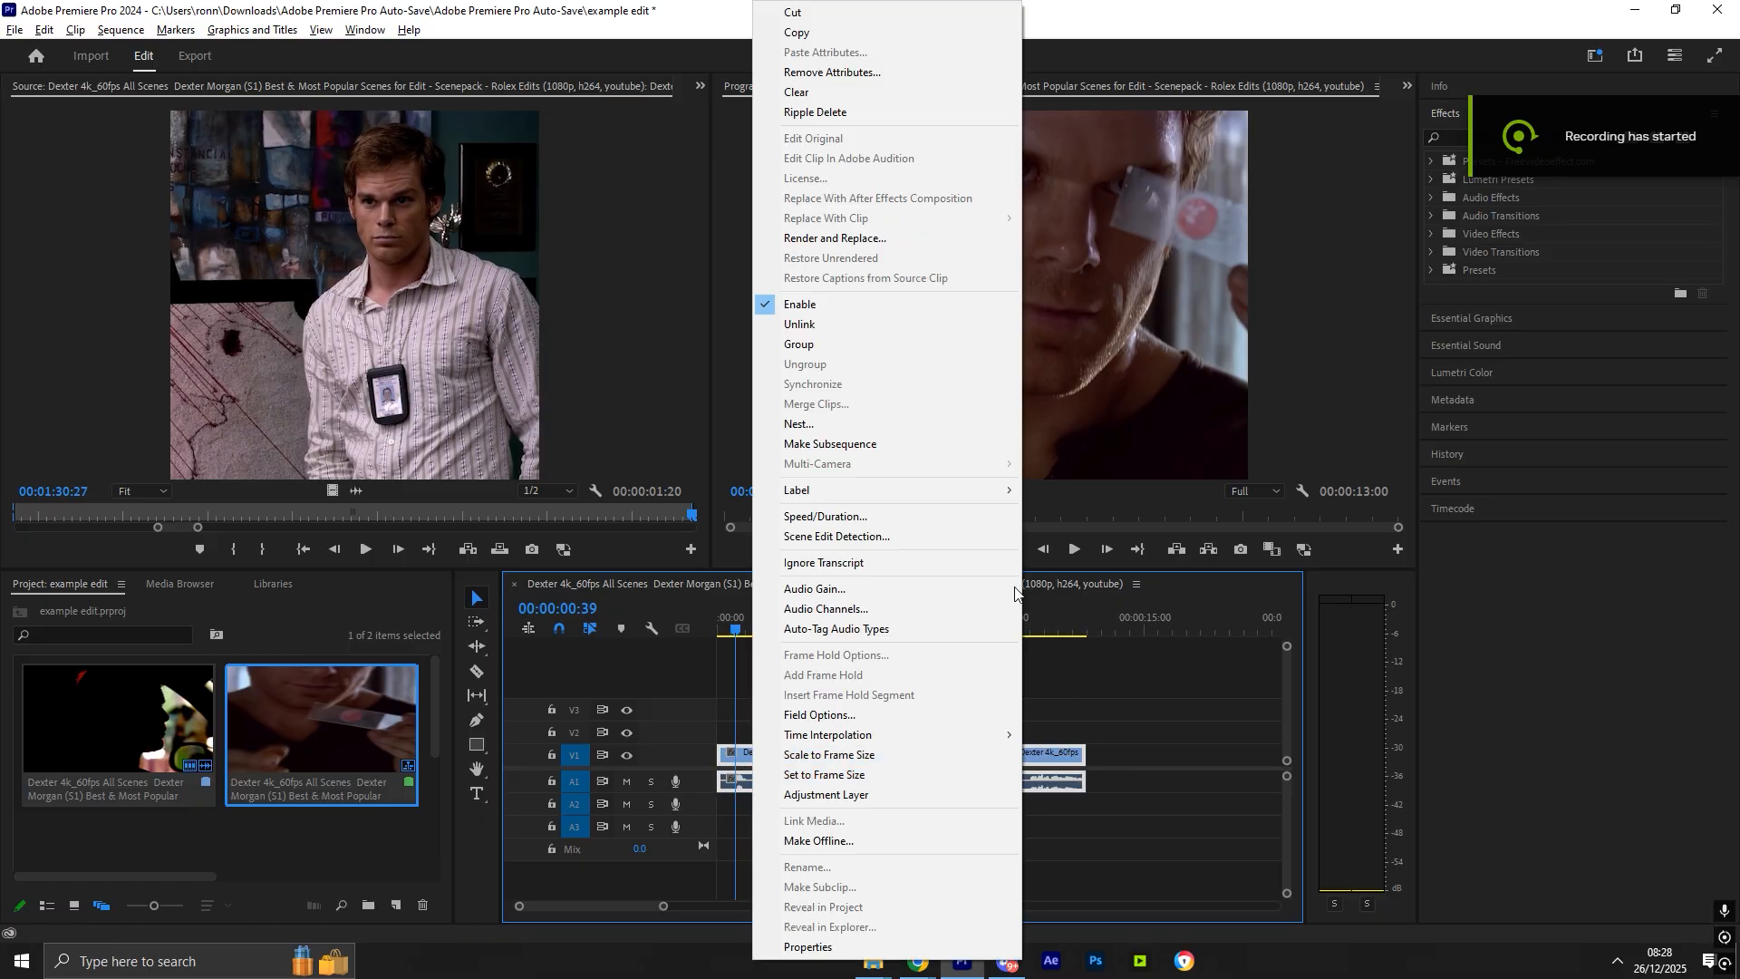
pyautogui.click(834, 326)
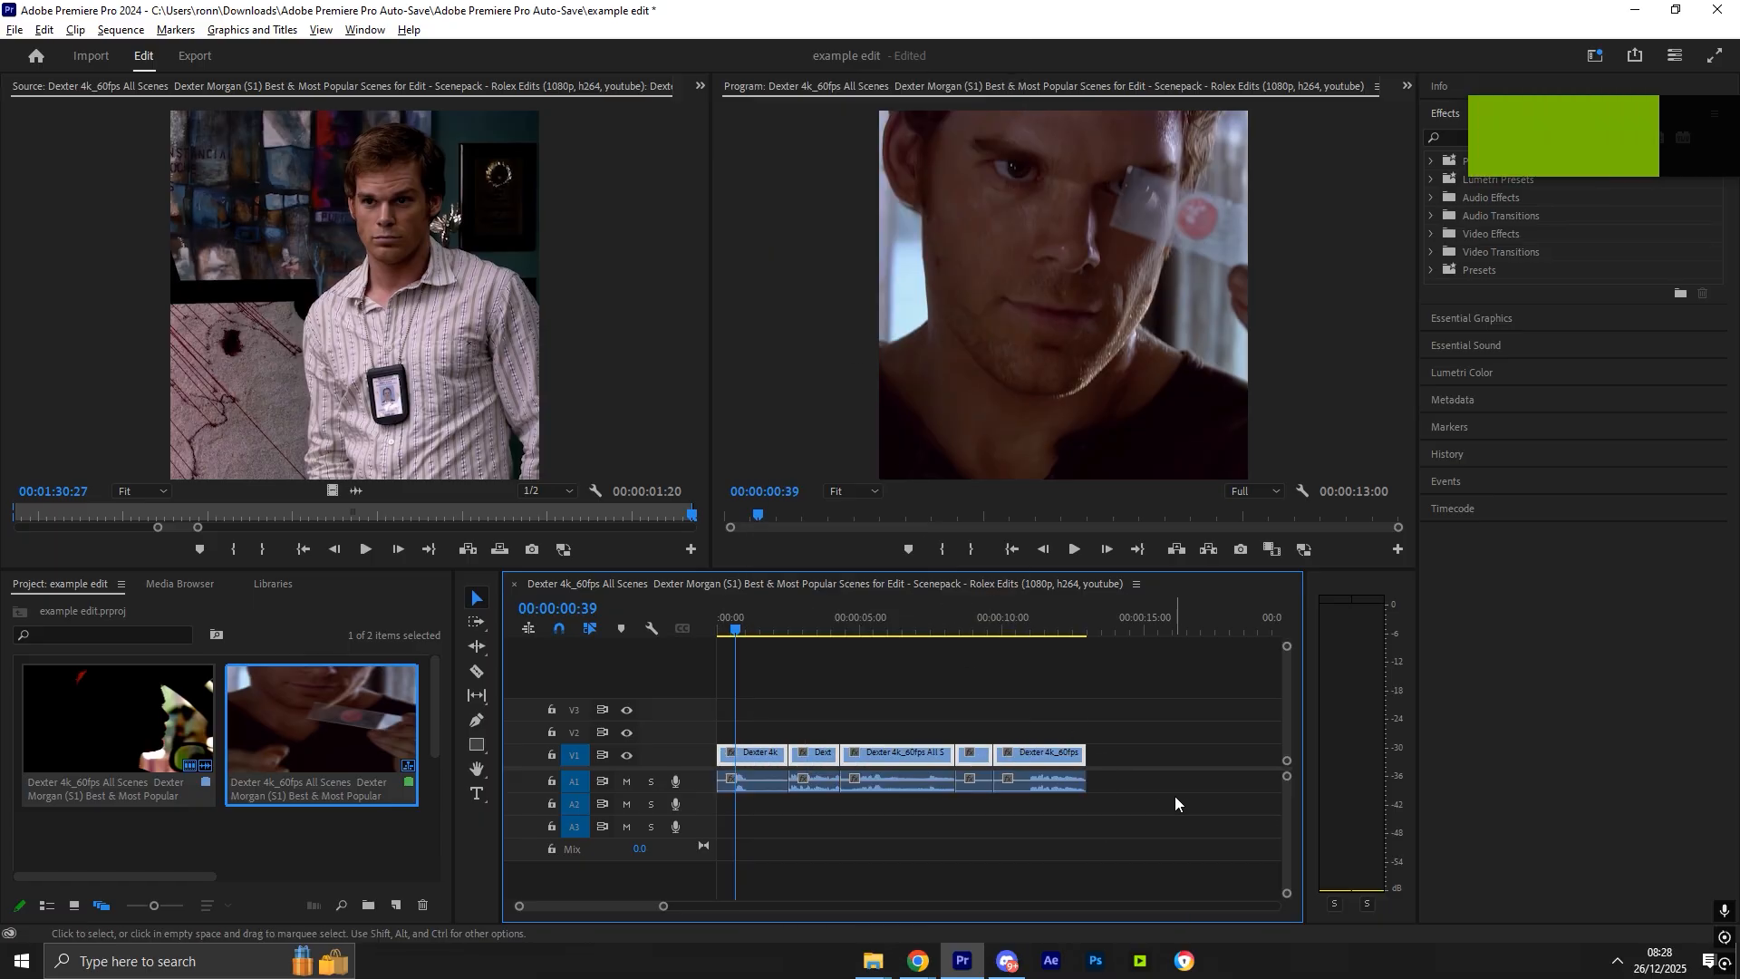
pyautogui.press('Delete')
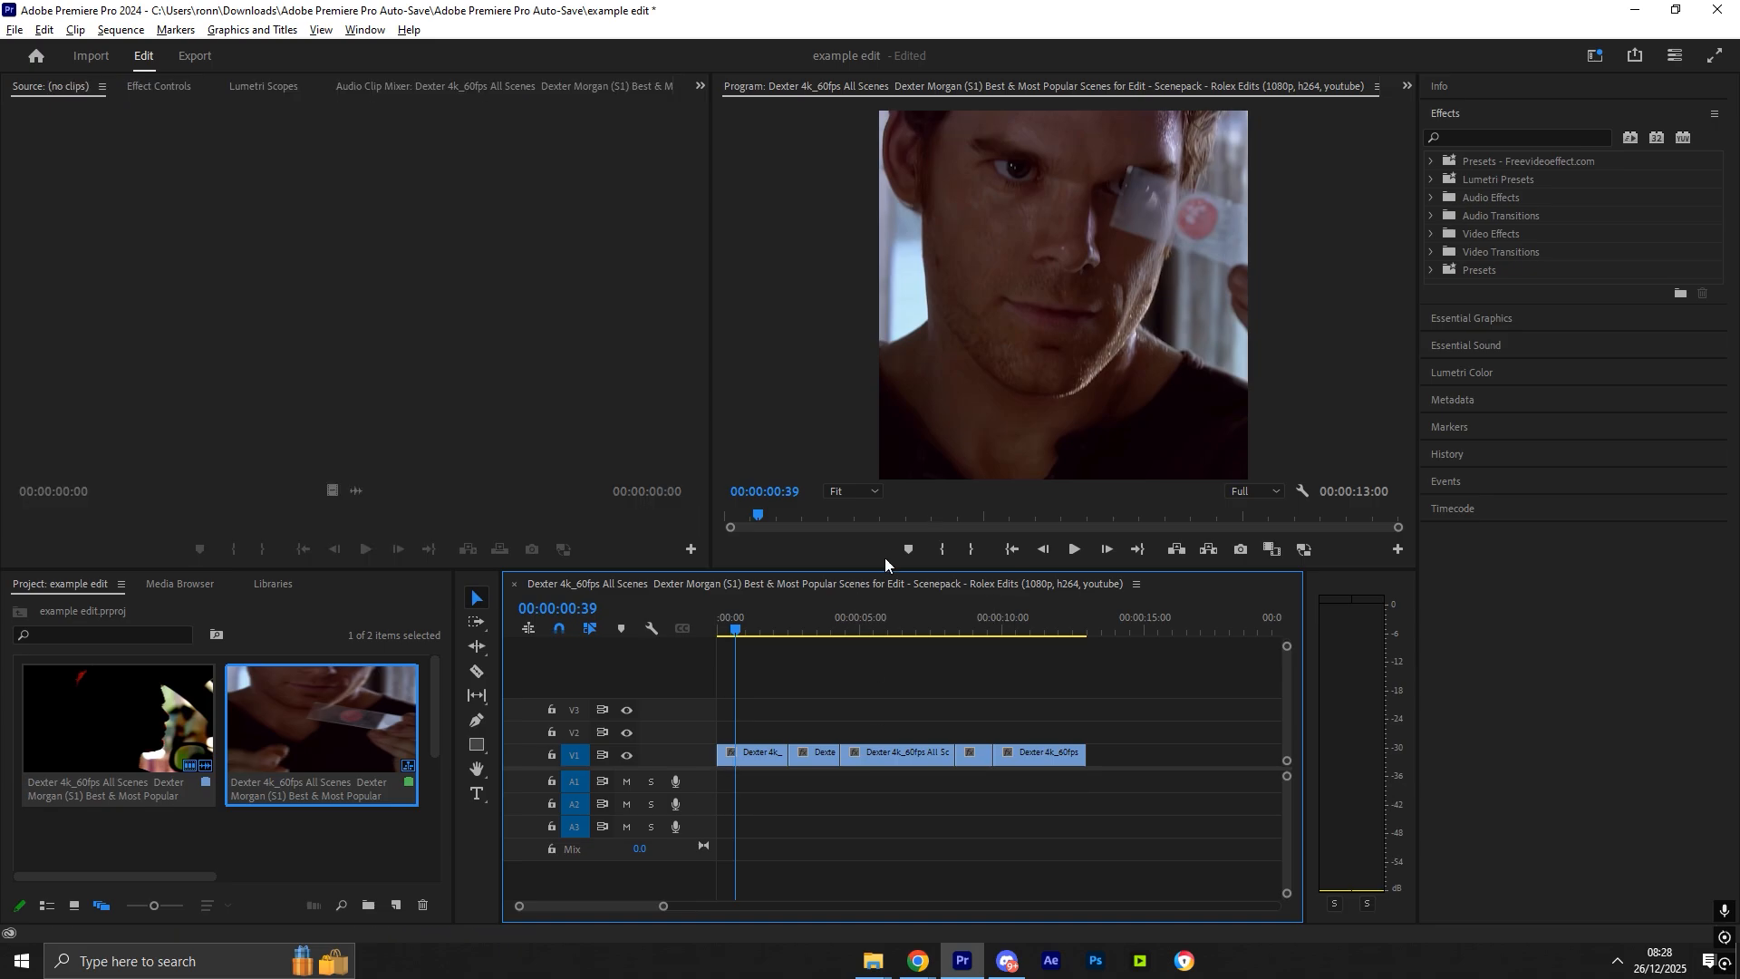
# - Split the first clip shortly after the start of the sequence
pyautogui.moveTo(752, 622); pyautogui.dragTo(717, 623)
pyautogui.press('space')
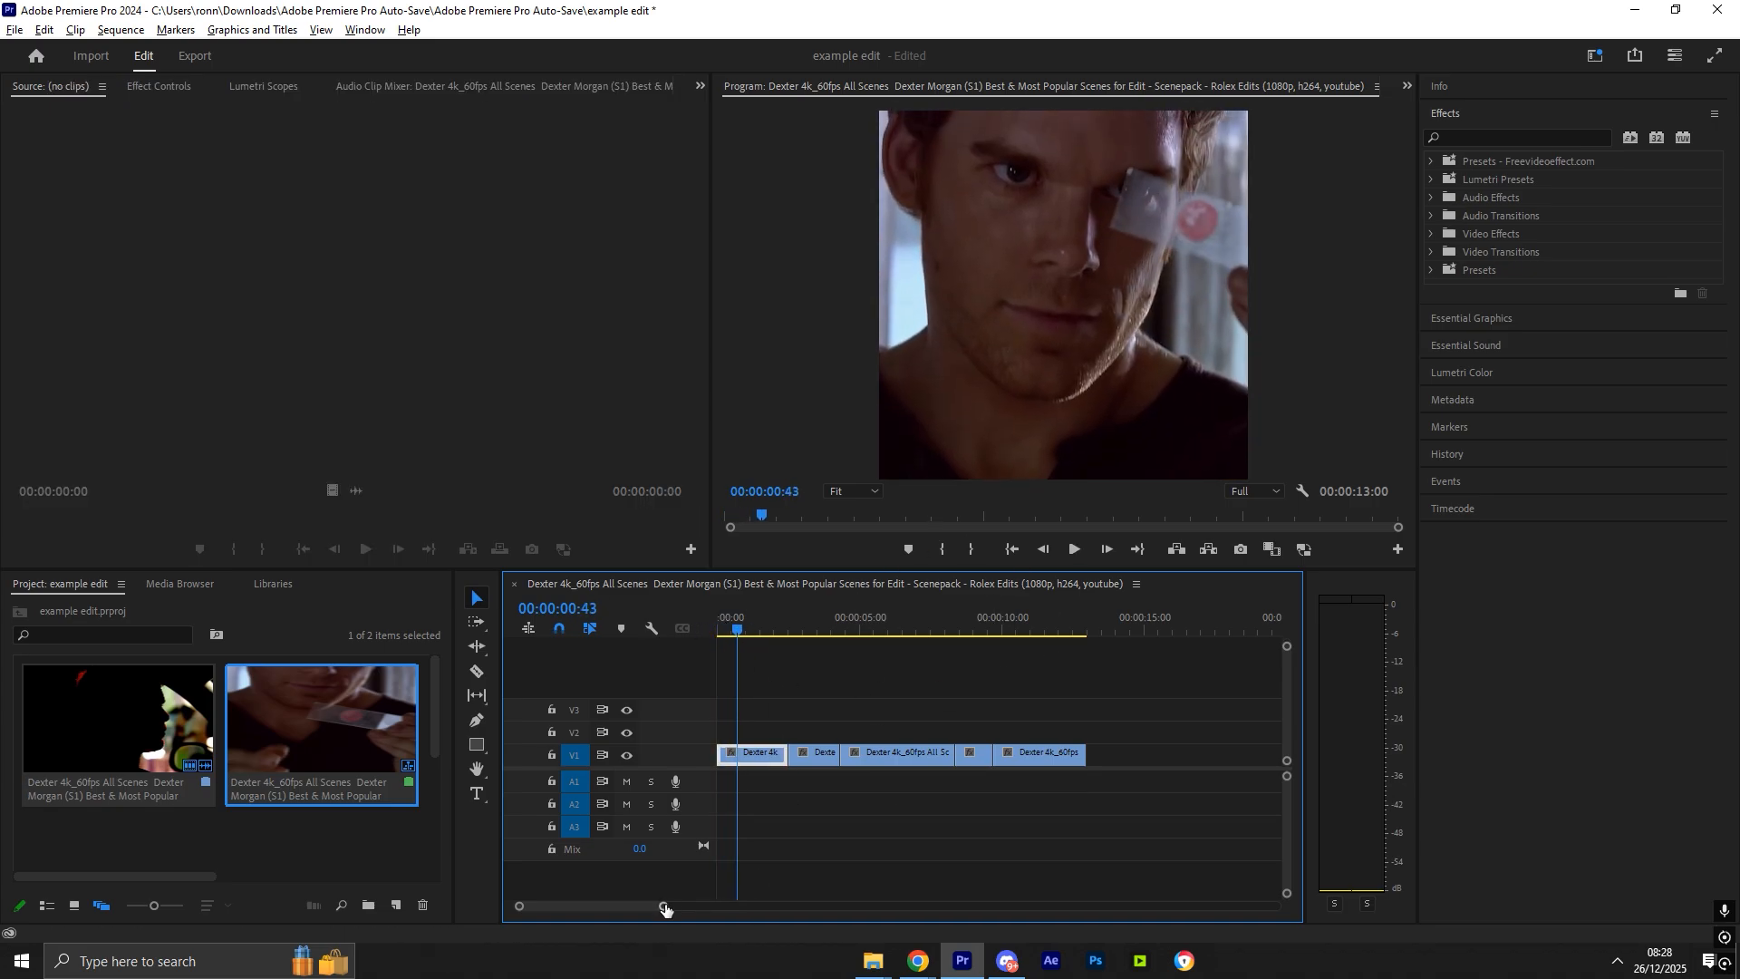
pyautogui.moveTo(663, 906); pyautogui.dragTo(651, 906)
pyautogui.press('c')
pyautogui.click(743, 758)
pyautogui.press('v')
pyautogui.press('space')
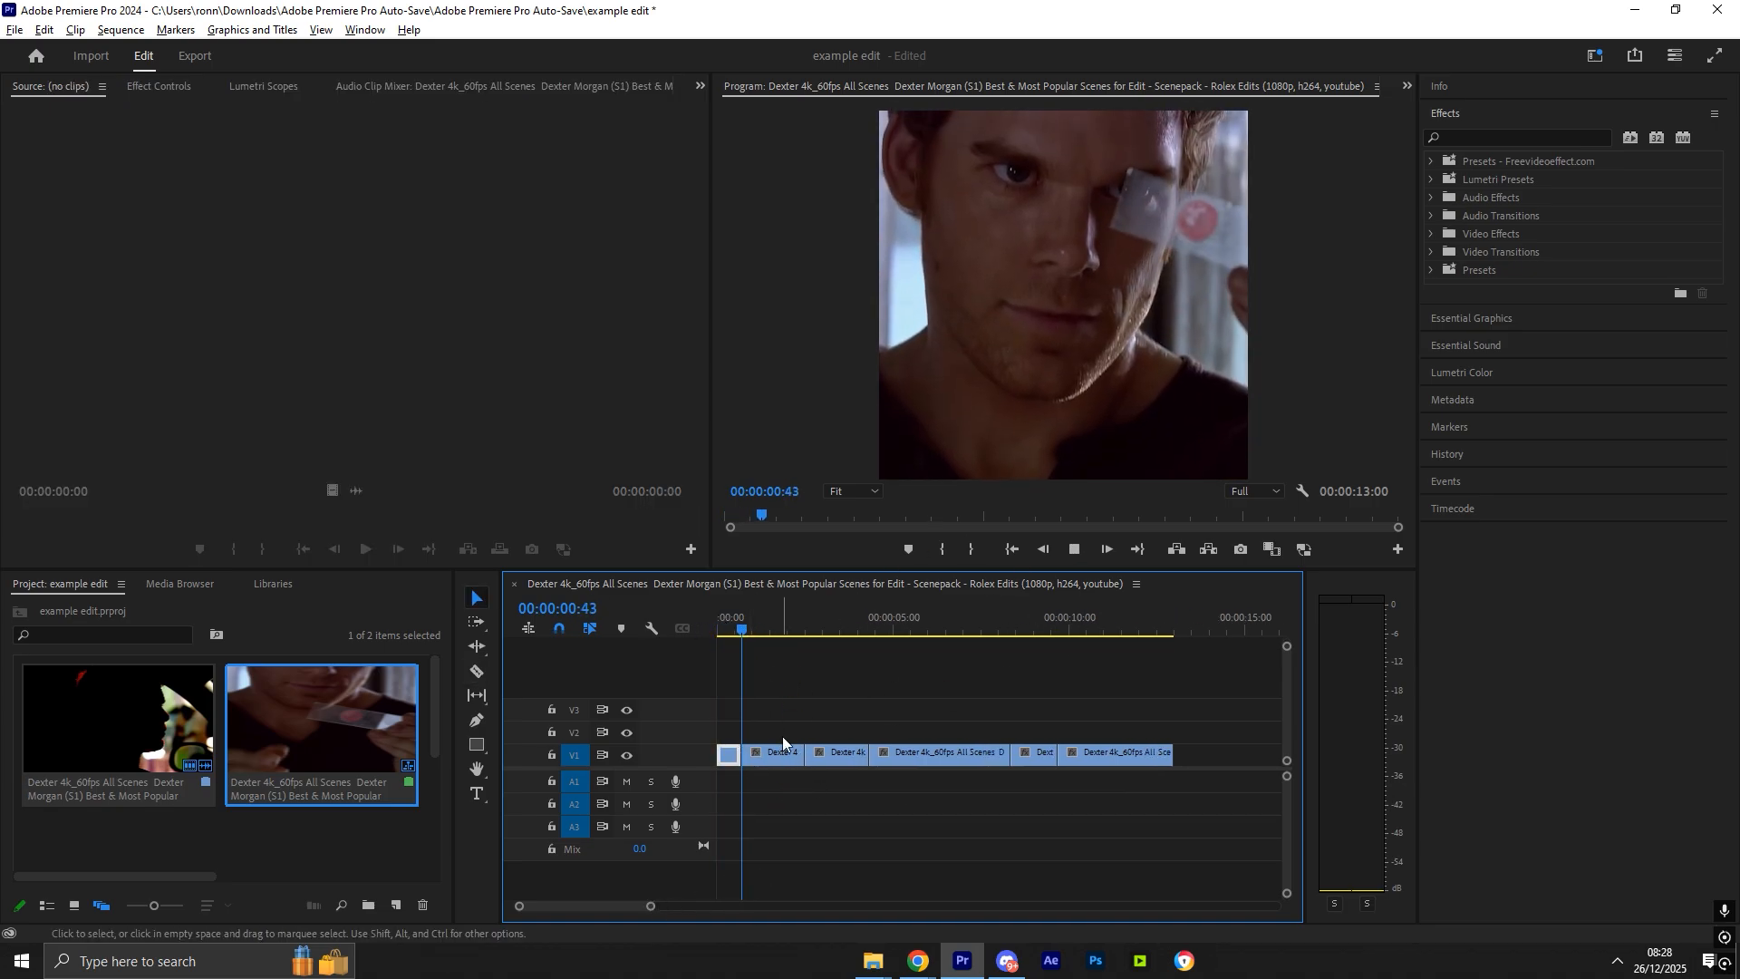
# - Slide the next segment left against the first clip
pyautogui.moveTo(824, 754); pyautogui.dragTo(760, 755)
pyautogui.moveTo(748, 612); pyautogui.dragTo(716, 604)
pyautogui.press('space')
pyautogui.click(769, 762)
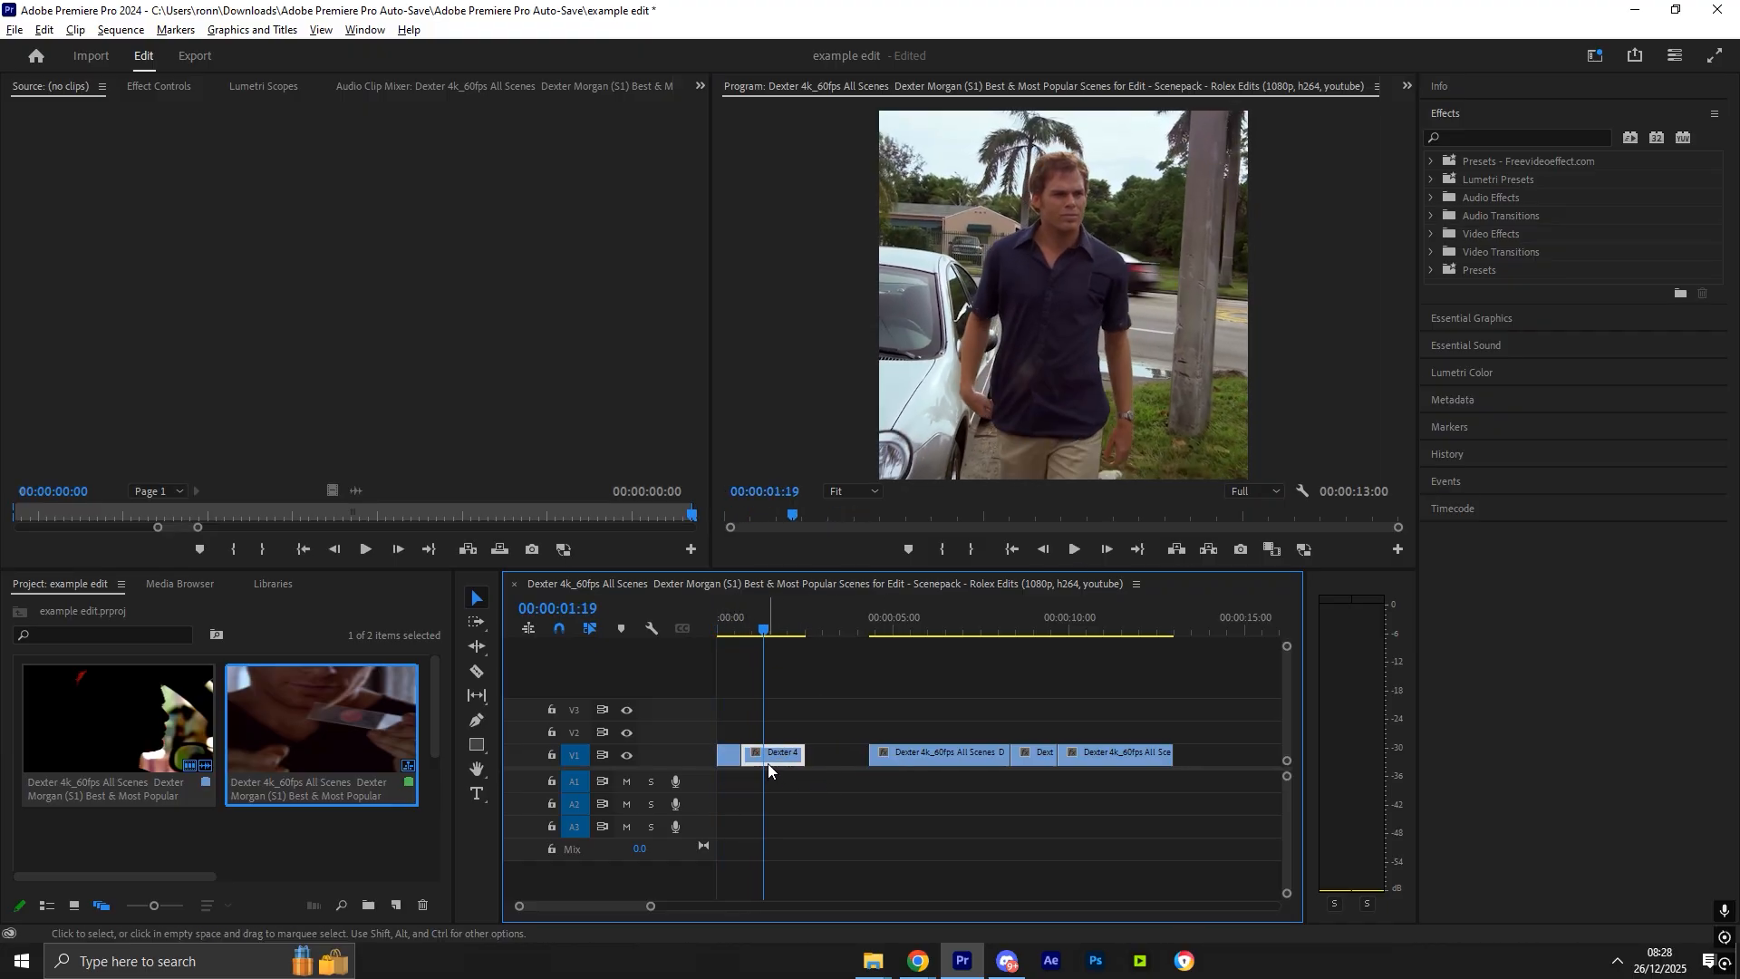
pyautogui.moveTo(769, 758)
pyautogui.mouseDown()
pyautogui.moveTo(942, 758)
pyautogui.moveTo(787, 751)
pyautogui.moveTo(797, 730)
pyautogui.moveTo(775, 730)
pyautogui.moveTo(781, 763)
pyautogui.mouseUp()
# - Split the second segment and delete its excess part
pyautogui.press('c')
pyautogui.click(768, 732)
pyautogui.press('v')
pyautogui.click(776, 735)
pyautogui.press('Delete')
# - Pull the last segments left to close the gaps and cut off the excess end of one segment
pyautogui.moveTo(1033, 757); pyautogui.dragTo(796, 757)
pyautogui.moveTo(1078, 756); pyautogui.dragTo(815, 756)
pyautogui.press('c')
pyautogui.click(806, 735)
pyautogui.press('v')
pyautogui.click(823, 736)
pyautogui.press('Delete')
# - Play the shortened edit from the start
pyautogui.click(897, 732)
pyautogui.moveTo(765, 629); pyautogui.dragTo(712, 630)
pyautogui.press('space')
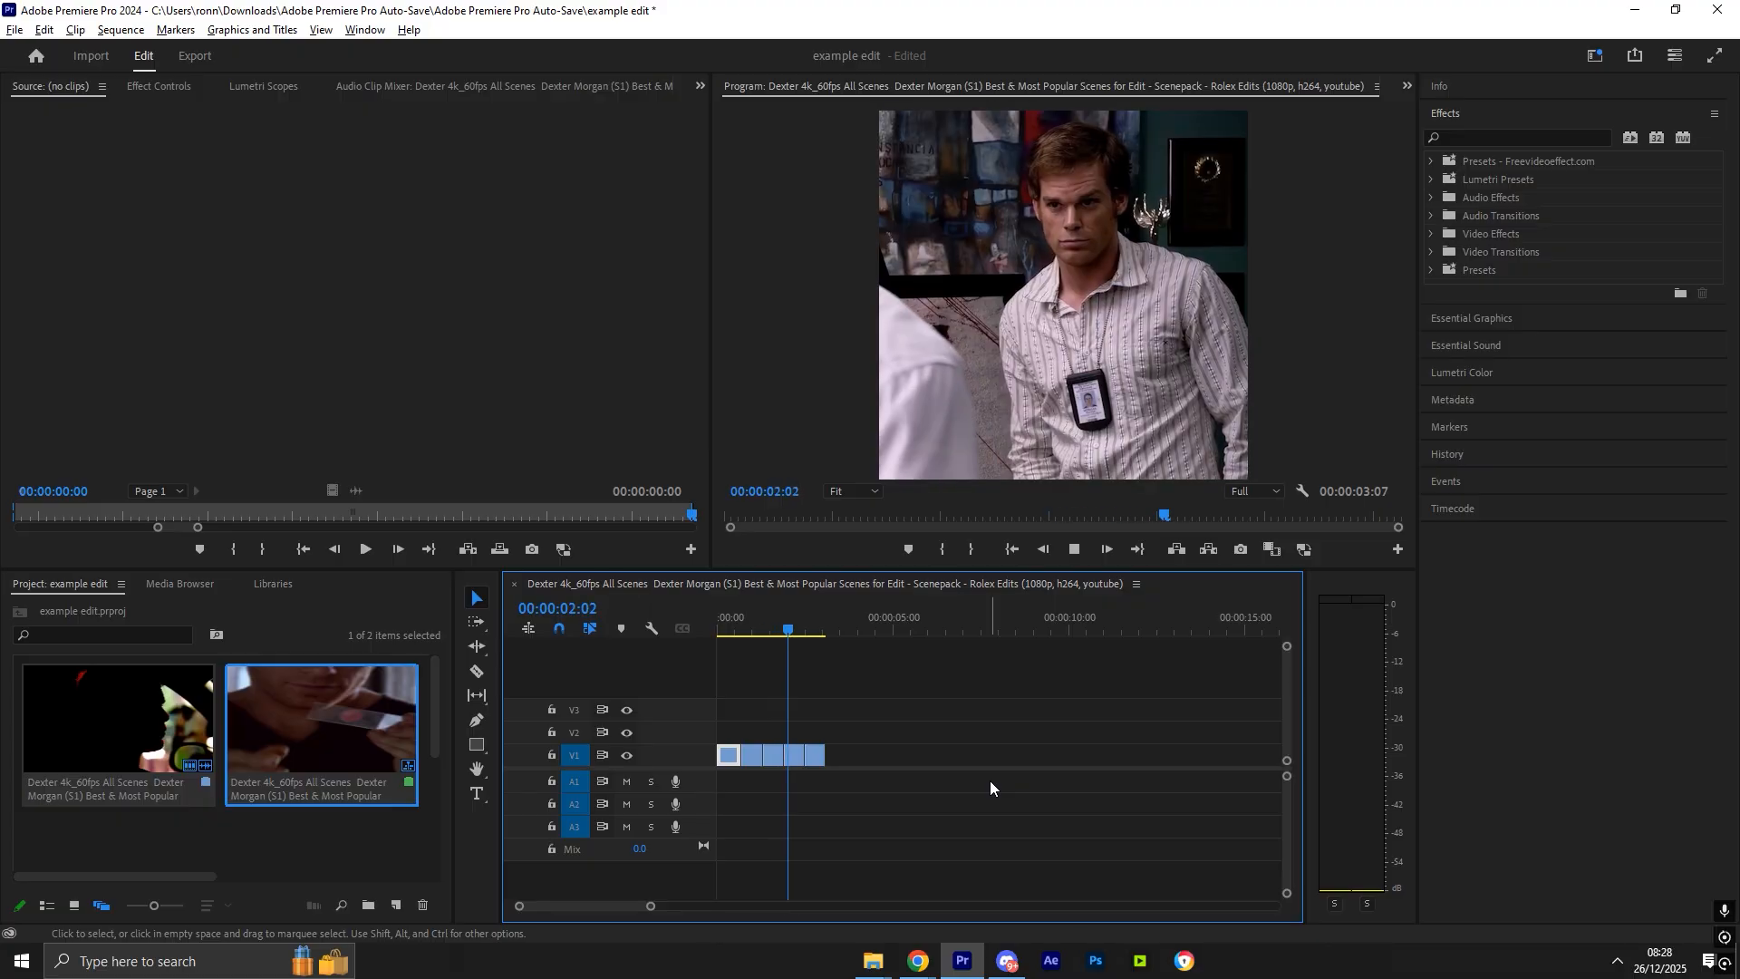
# - Try to reposition the last clip within the frame and undo each move
pyautogui.press('space')
pyautogui.click(815, 755)
pyautogui.doubleClick(1051, 331)
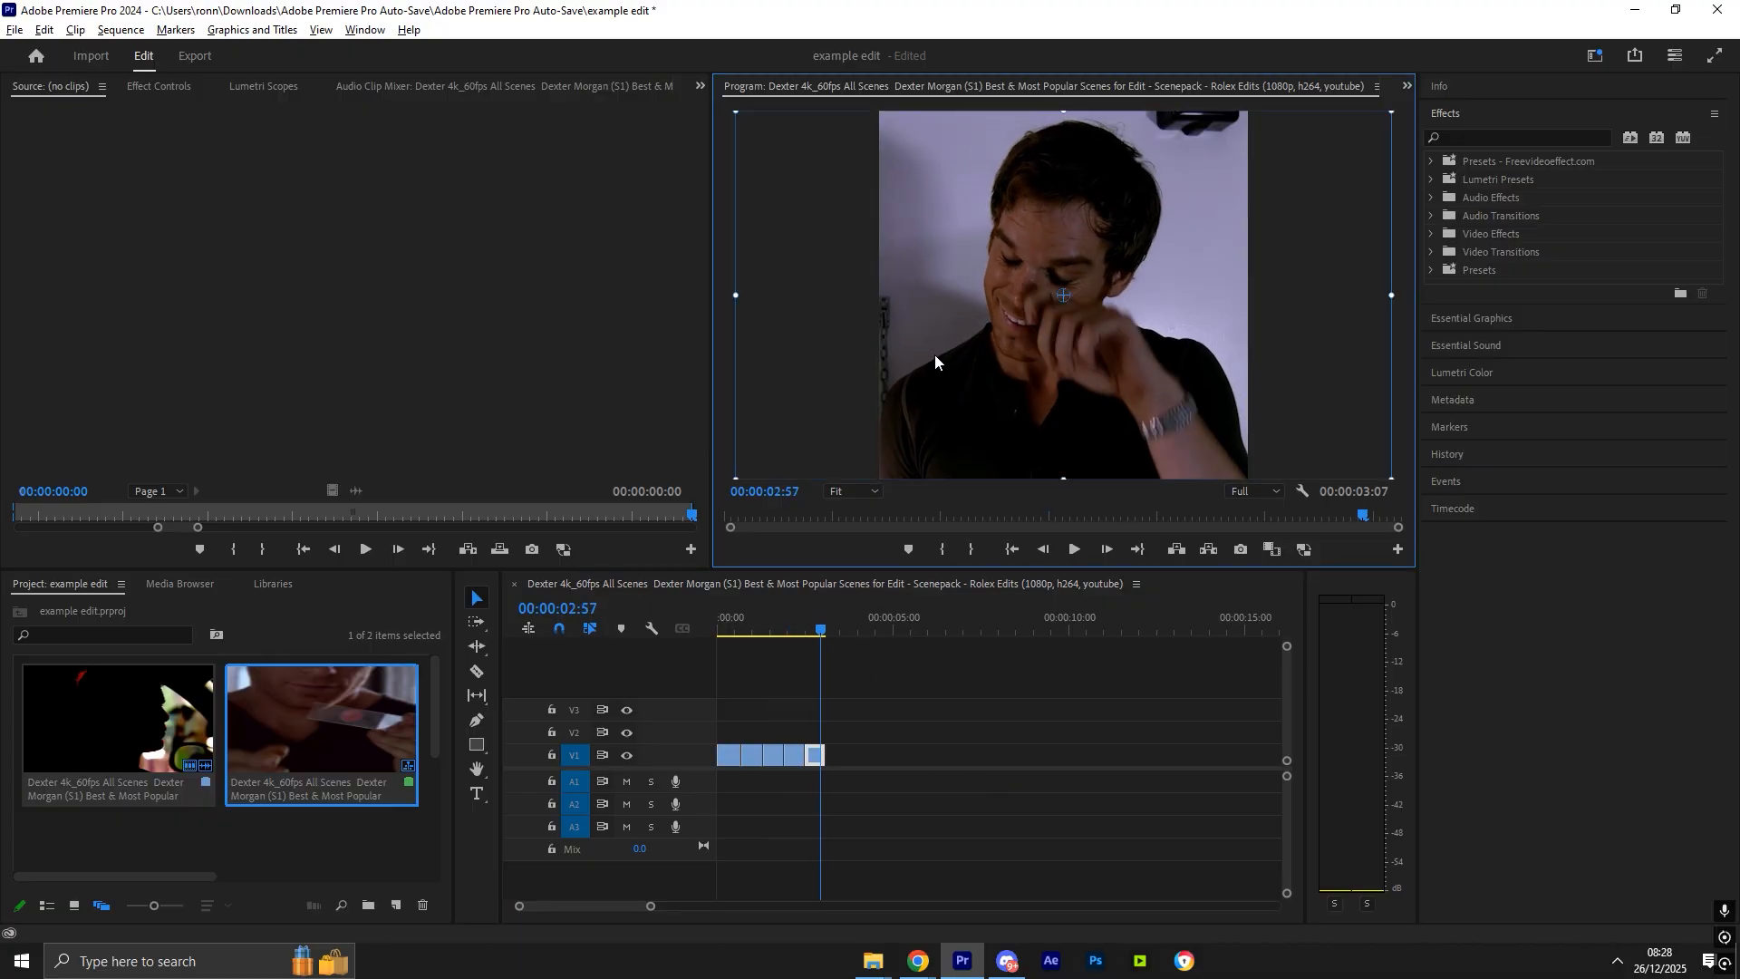
pyautogui.moveTo(1015, 368)
pyautogui.mouseDown()
pyautogui.moveTo(1081, 386)
pyautogui.moveTo(1045, 330)
pyautogui.moveTo(1017, 359)
pyautogui.mouseUp()
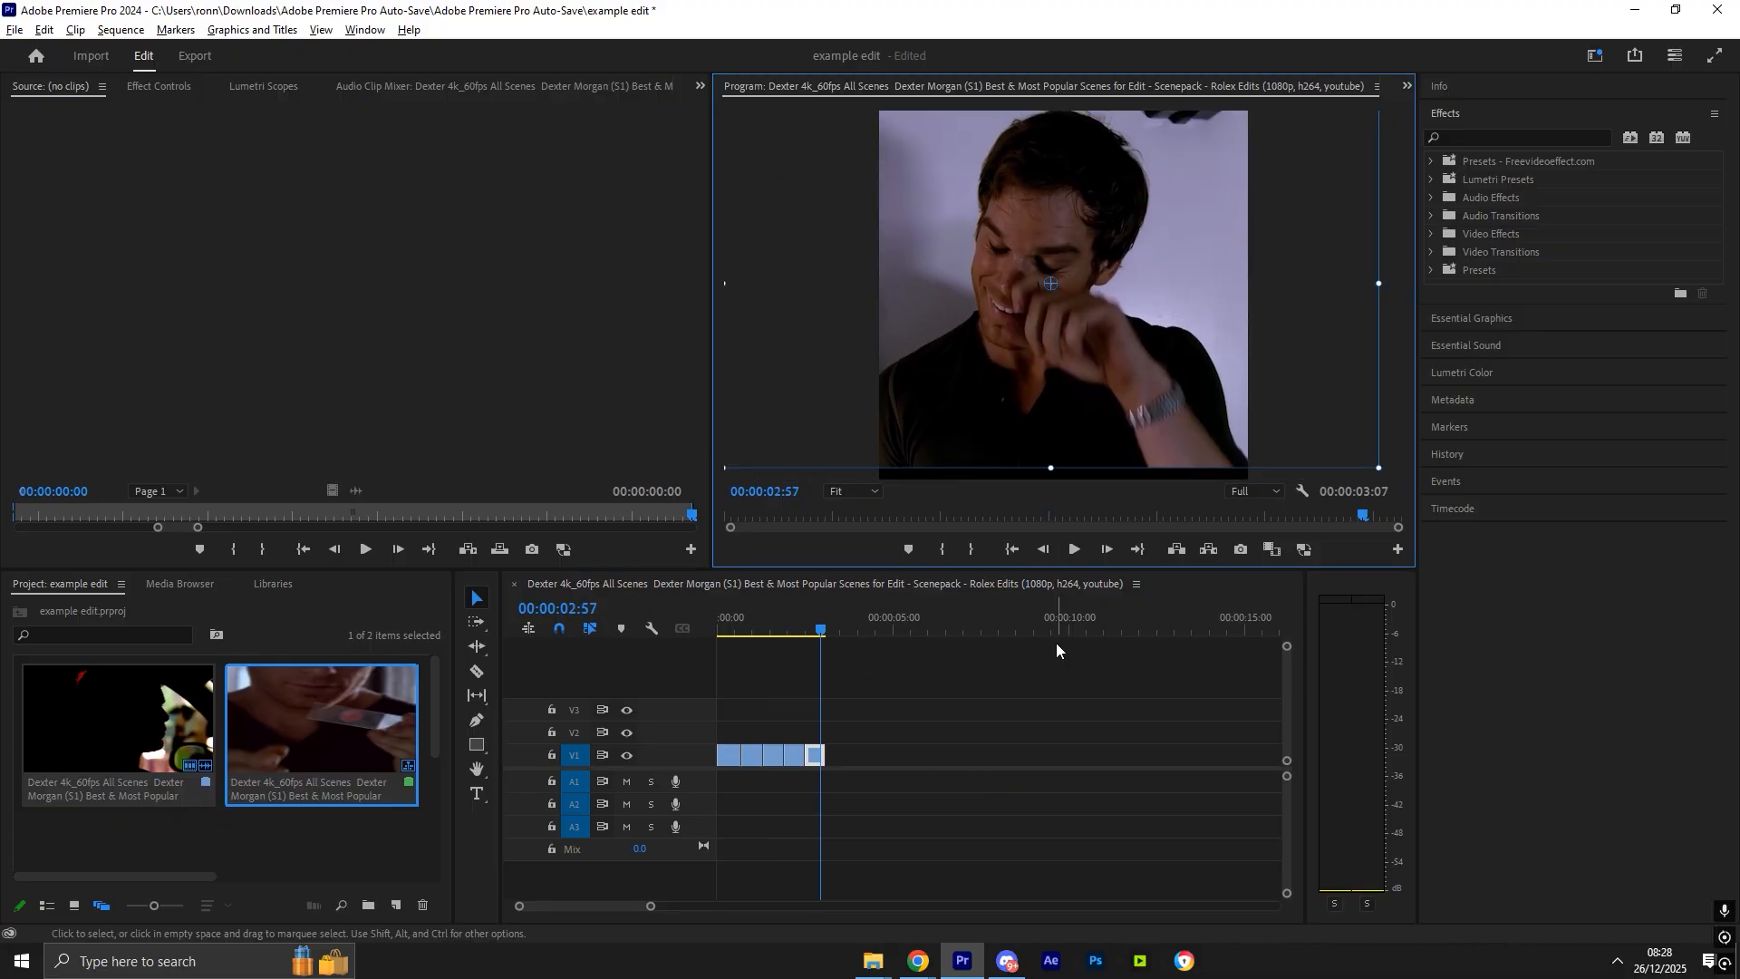
pyautogui.hotkey('ctrl', 'z')
pyautogui.click(1050, 700)
pyautogui.moveTo(1059, 413)
pyautogui.mouseDown()
pyautogui.moveTo(1029, 323)
pyautogui.moveTo(1056, 383)
pyautogui.mouseUp()
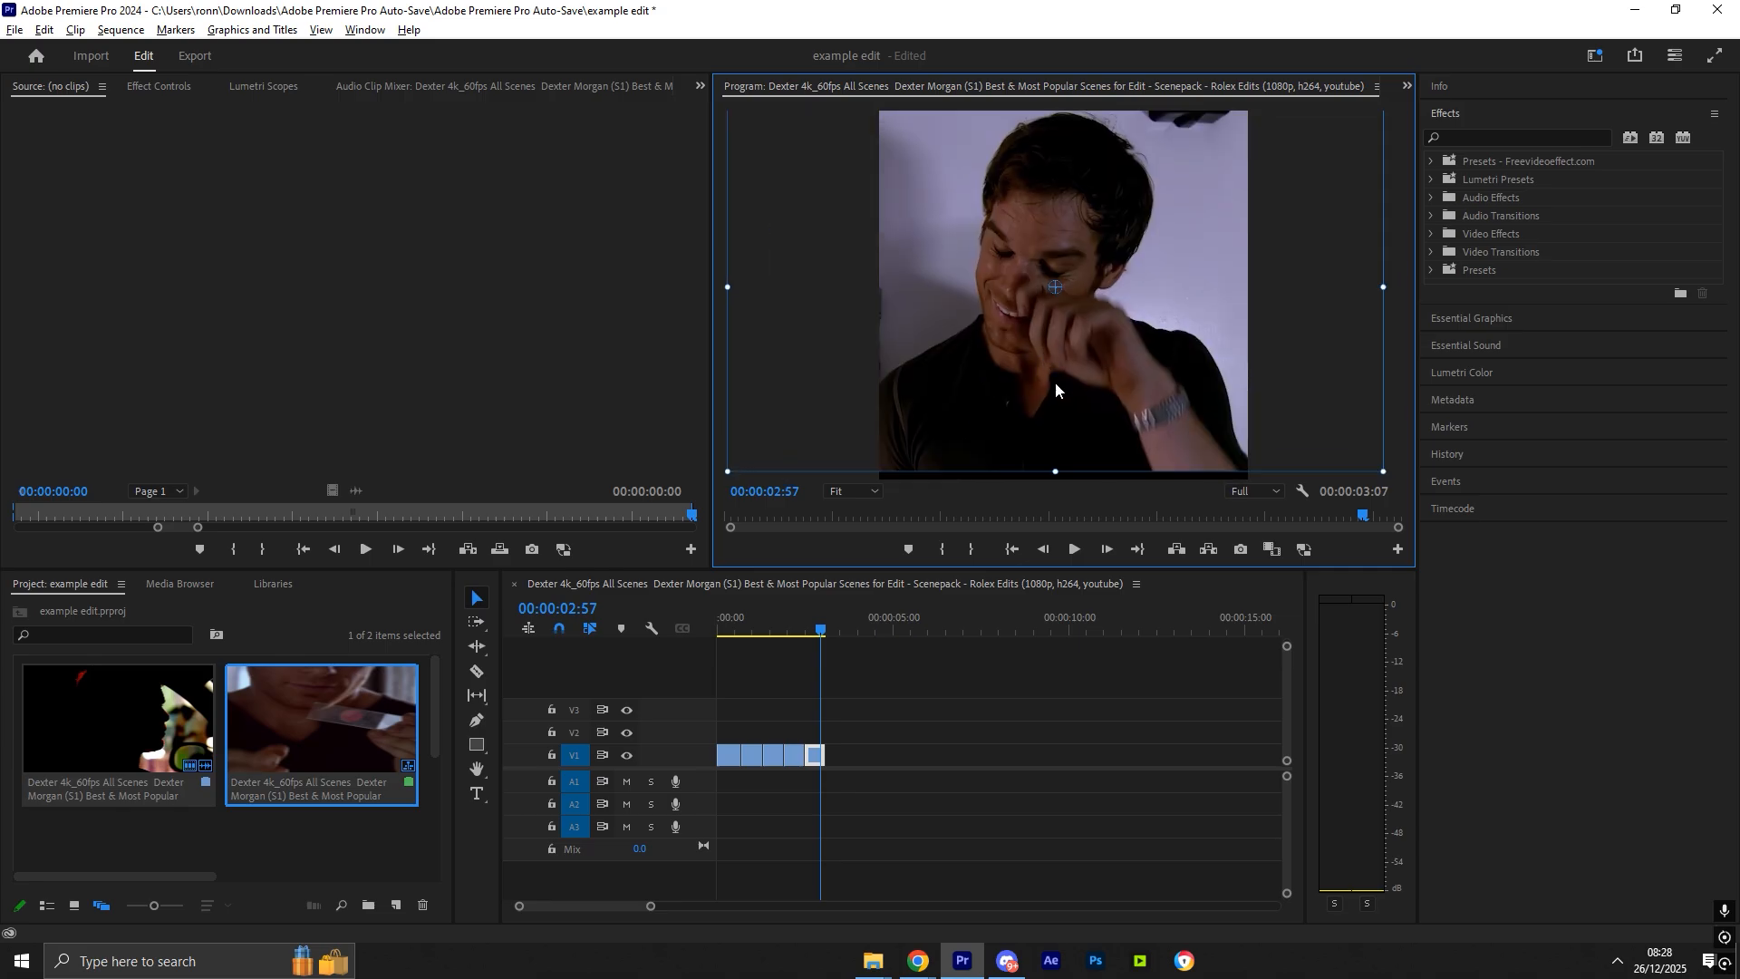
pyautogui.hotkey('ctrl', 'z')
# - Shift the fourth clip slightly left within the frame
pyautogui.moveTo(816, 618)
pyautogui.mouseDown()
pyautogui.moveTo(773, 620)
pyautogui.moveTo(790, 626)
pyautogui.mouseUp()
pyautogui.click(997, 382)
pyautogui.moveTo(1118, 382); pyautogui.dragTo(1102, 380)
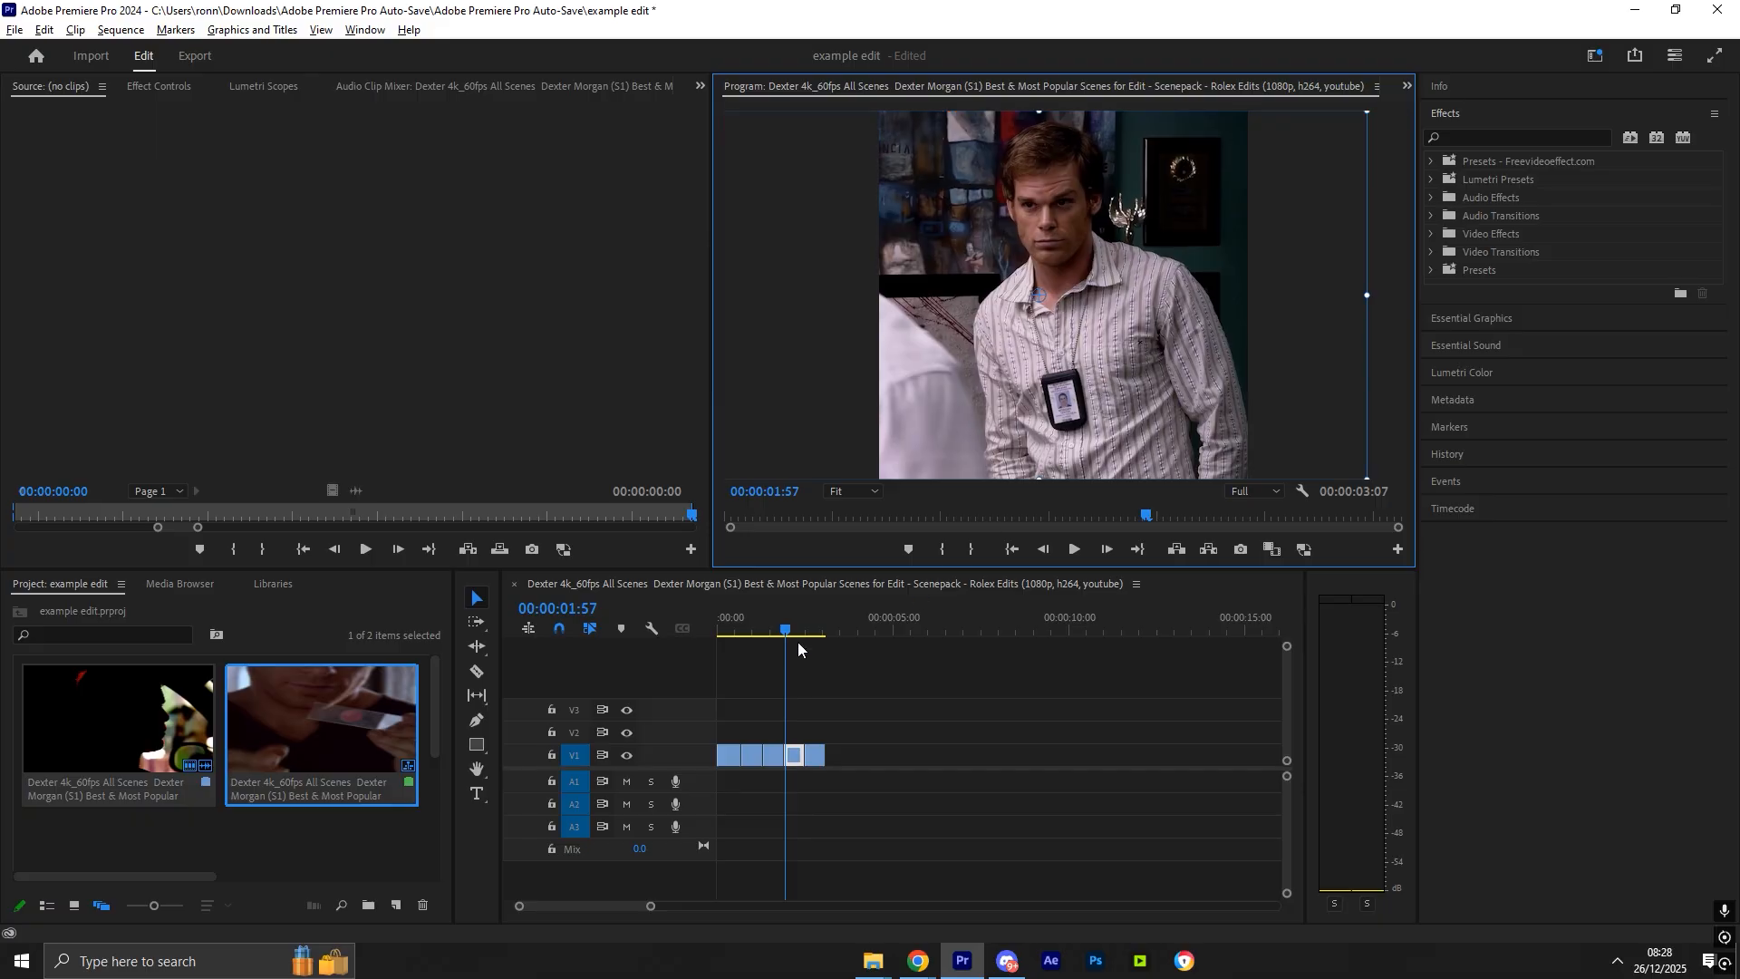
# - Reposition the third clip up and to the right within the frame
pyautogui.moveTo(786, 631); pyautogui.dragTo(780, 627)
pyautogui.click(1025, 377)
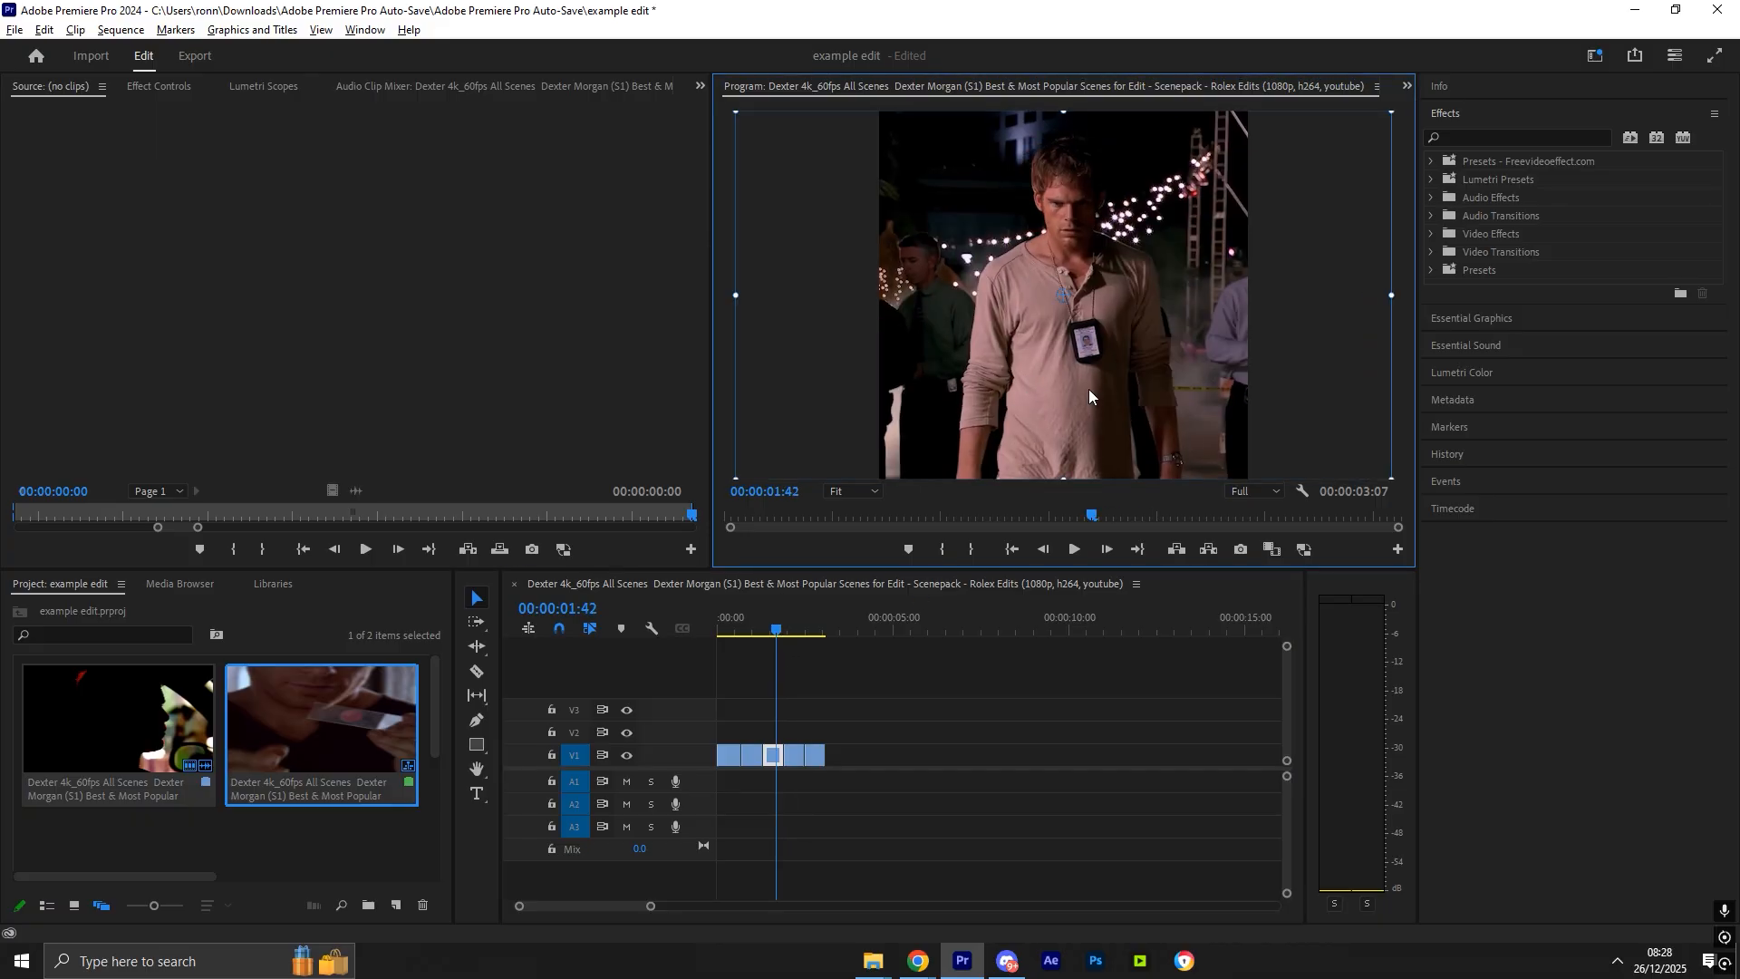
pyautogui.moveTo(1063, 478); pyautogui.dragTo(1099, 443)
# - Nudge the second clip up and to the right within the frame
pyautogui.moveTo(767, 627); pyautogui.dragTo(760, 622)
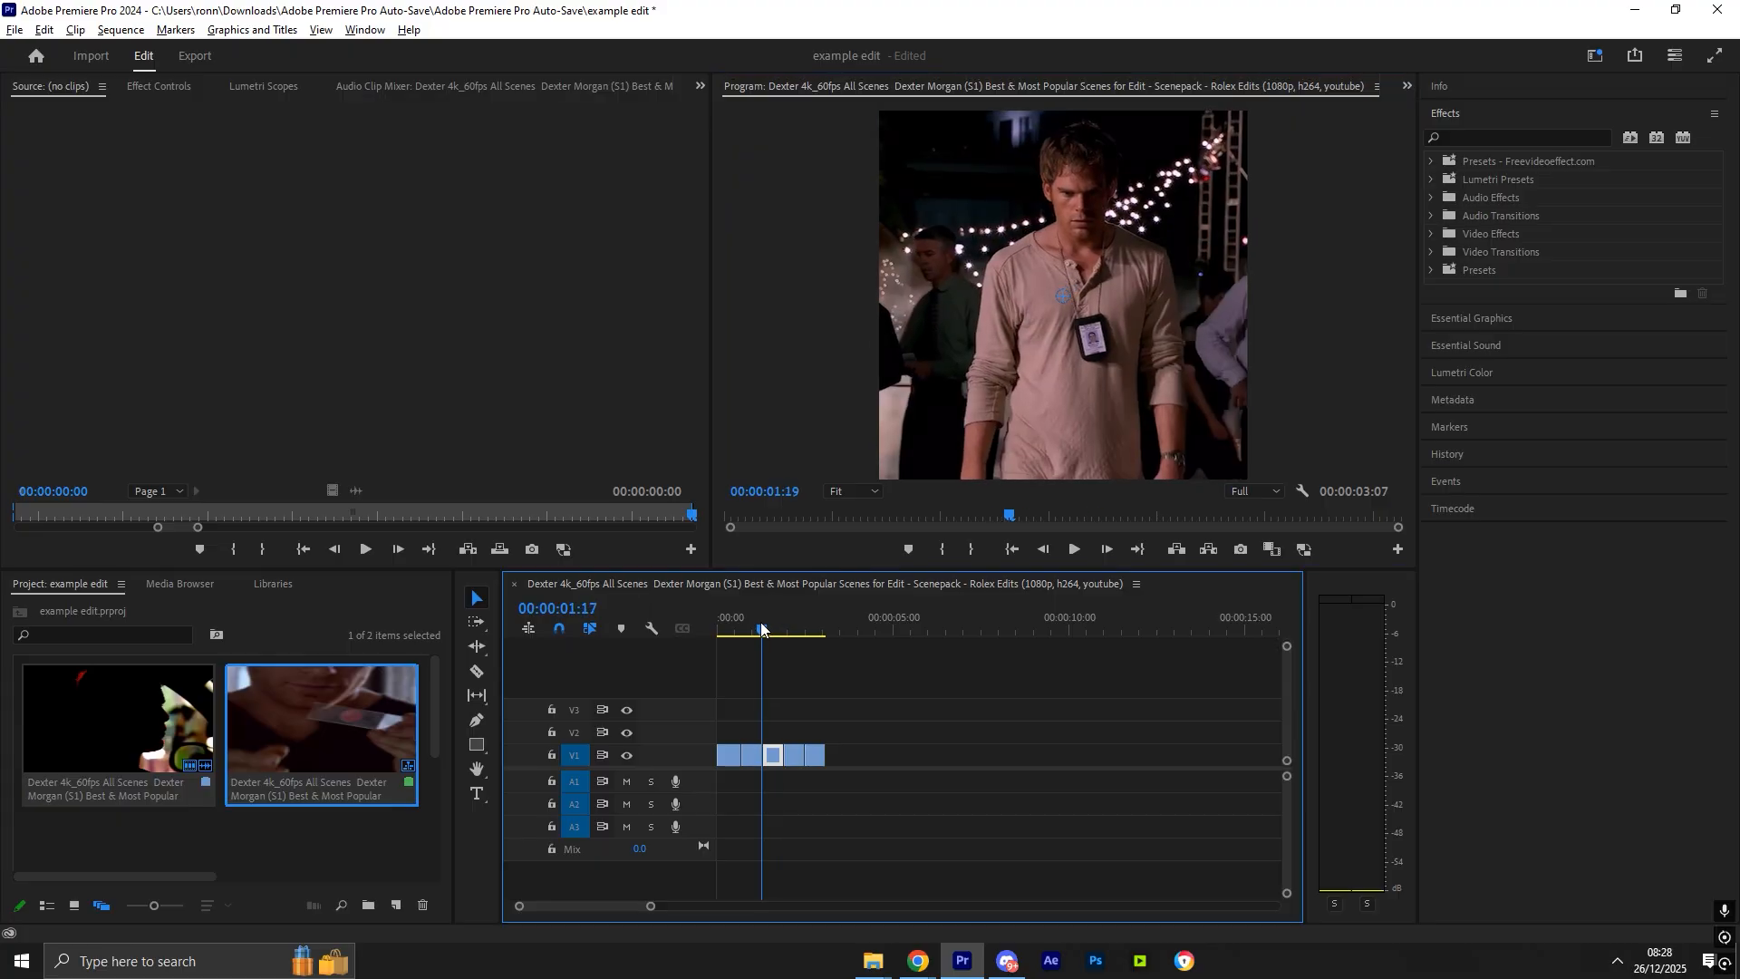
pyautogui.click(1060, 463)
pyautogui.moveTo(1062, 477); pyautogui.dragTo(1098, 444)
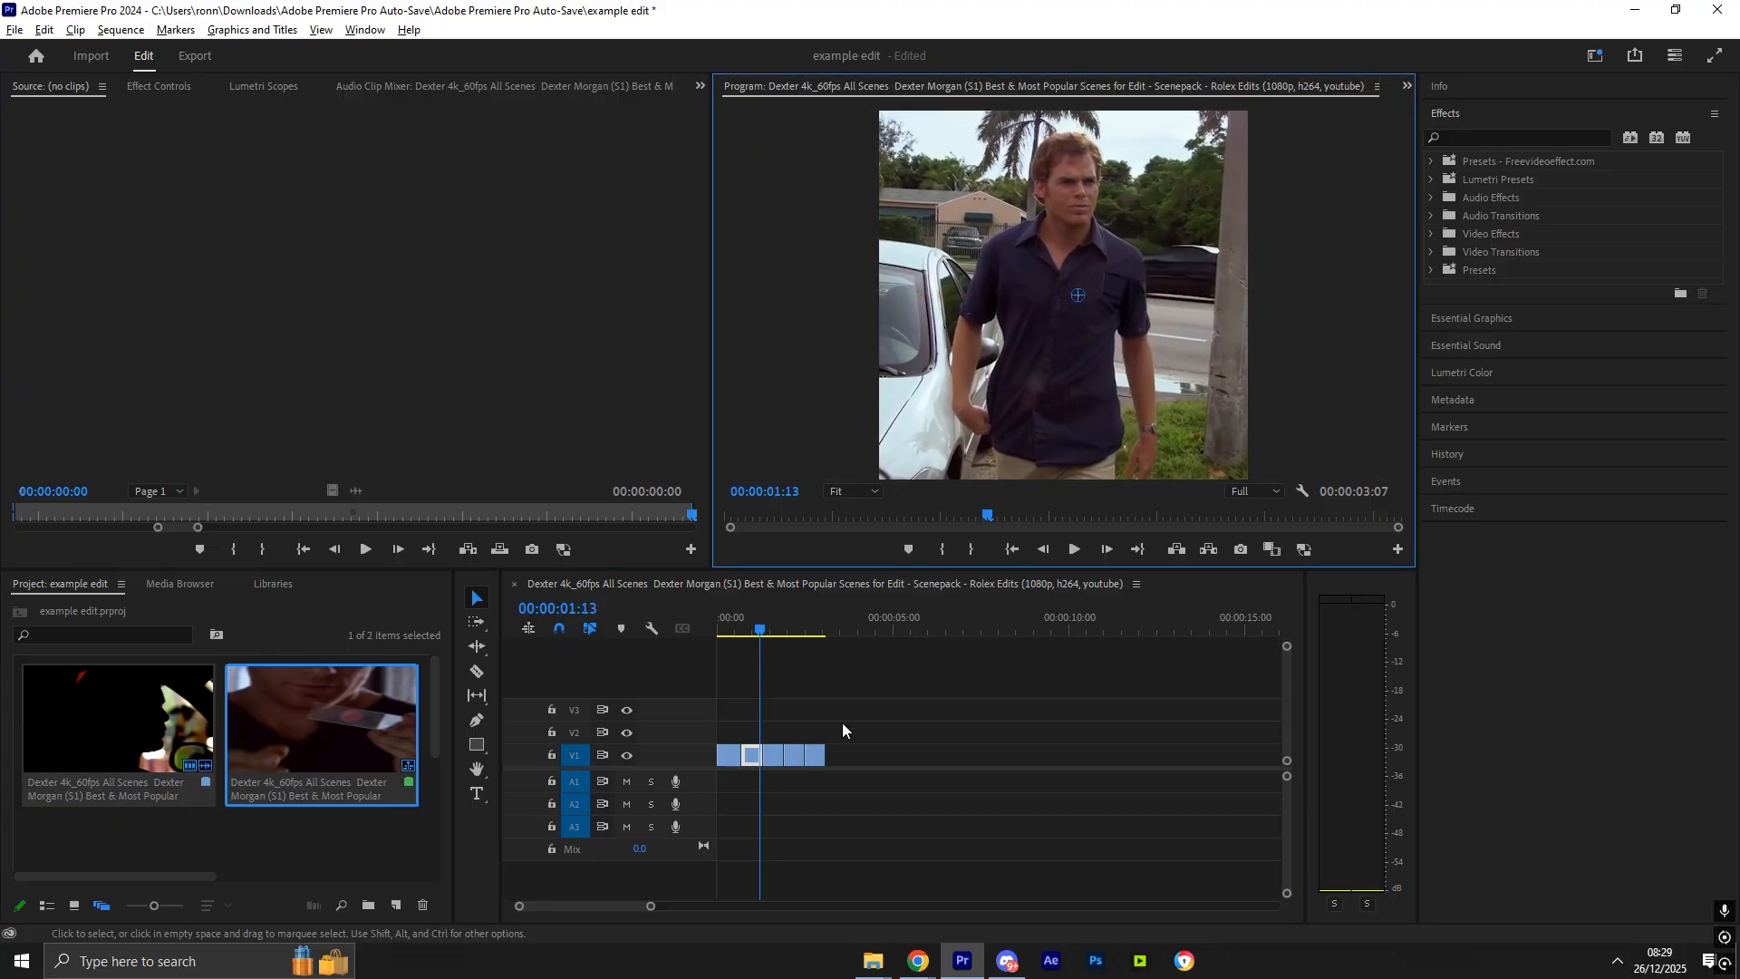
pyautogui.moveTo(773, 755)
pyautogui.mouseDown()
pyautogui.moveTo(730, 734)
pyautogui.moveTo(771, 729)
pyautogui.mouseUp()
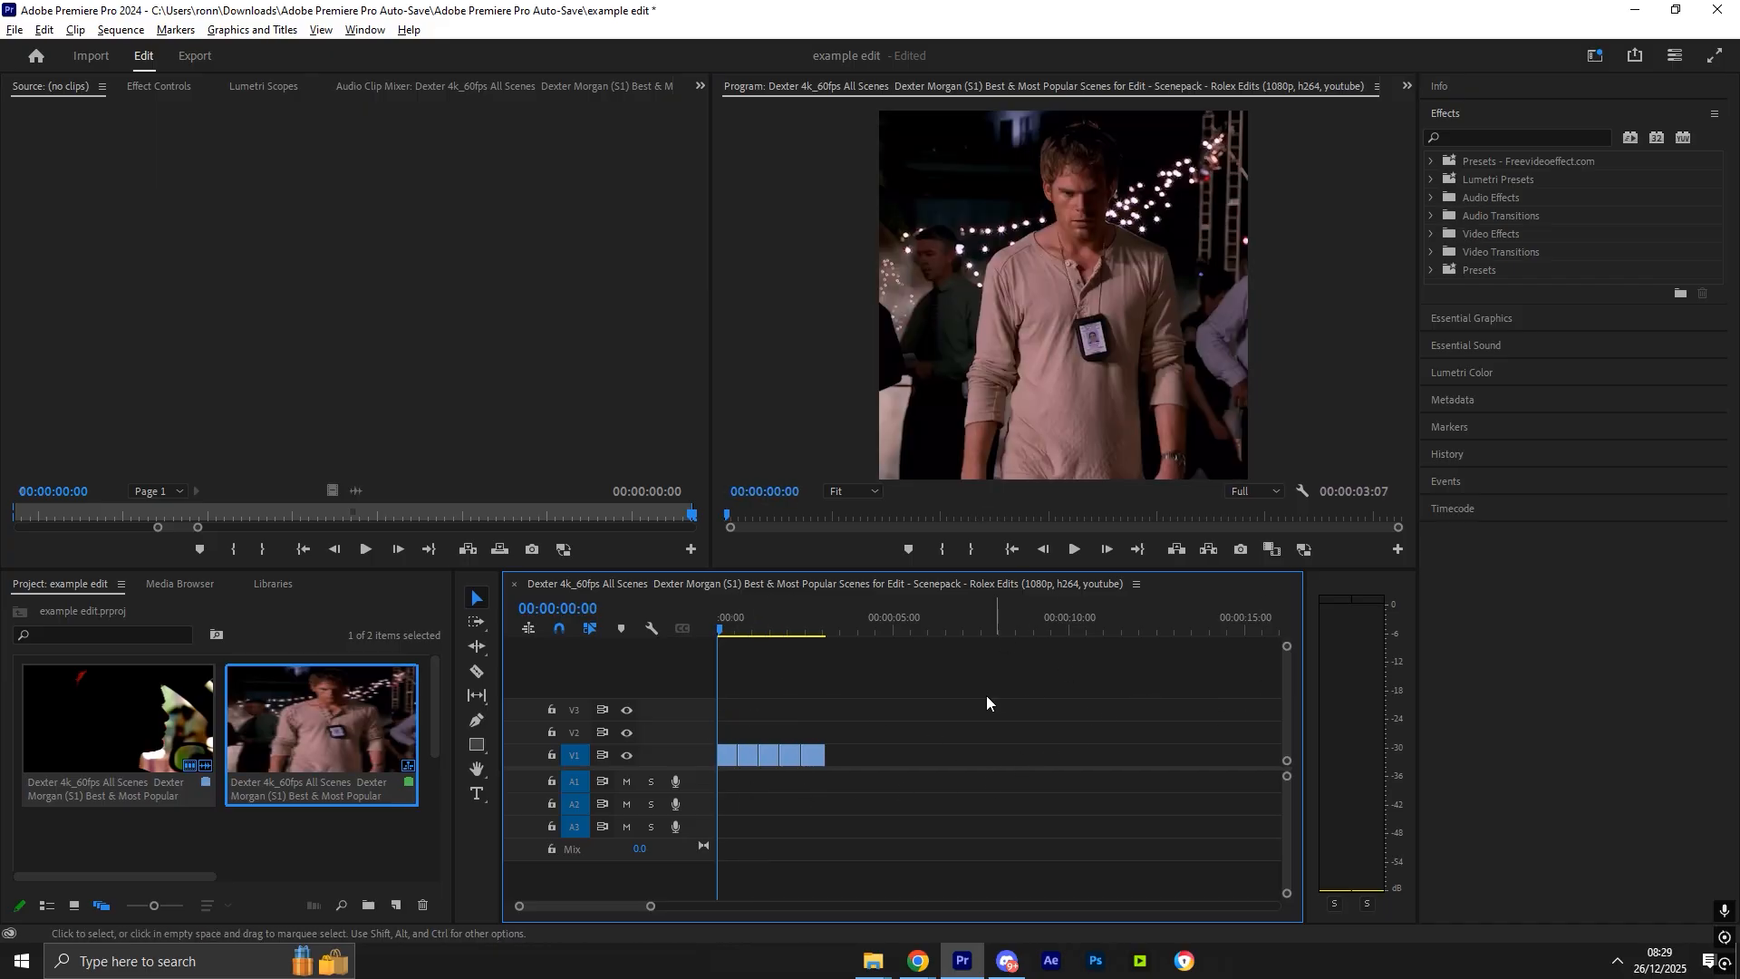
# - Search the effects for Lumetri Color and apply it to the first clip
pyautogui.click(1473, 137)
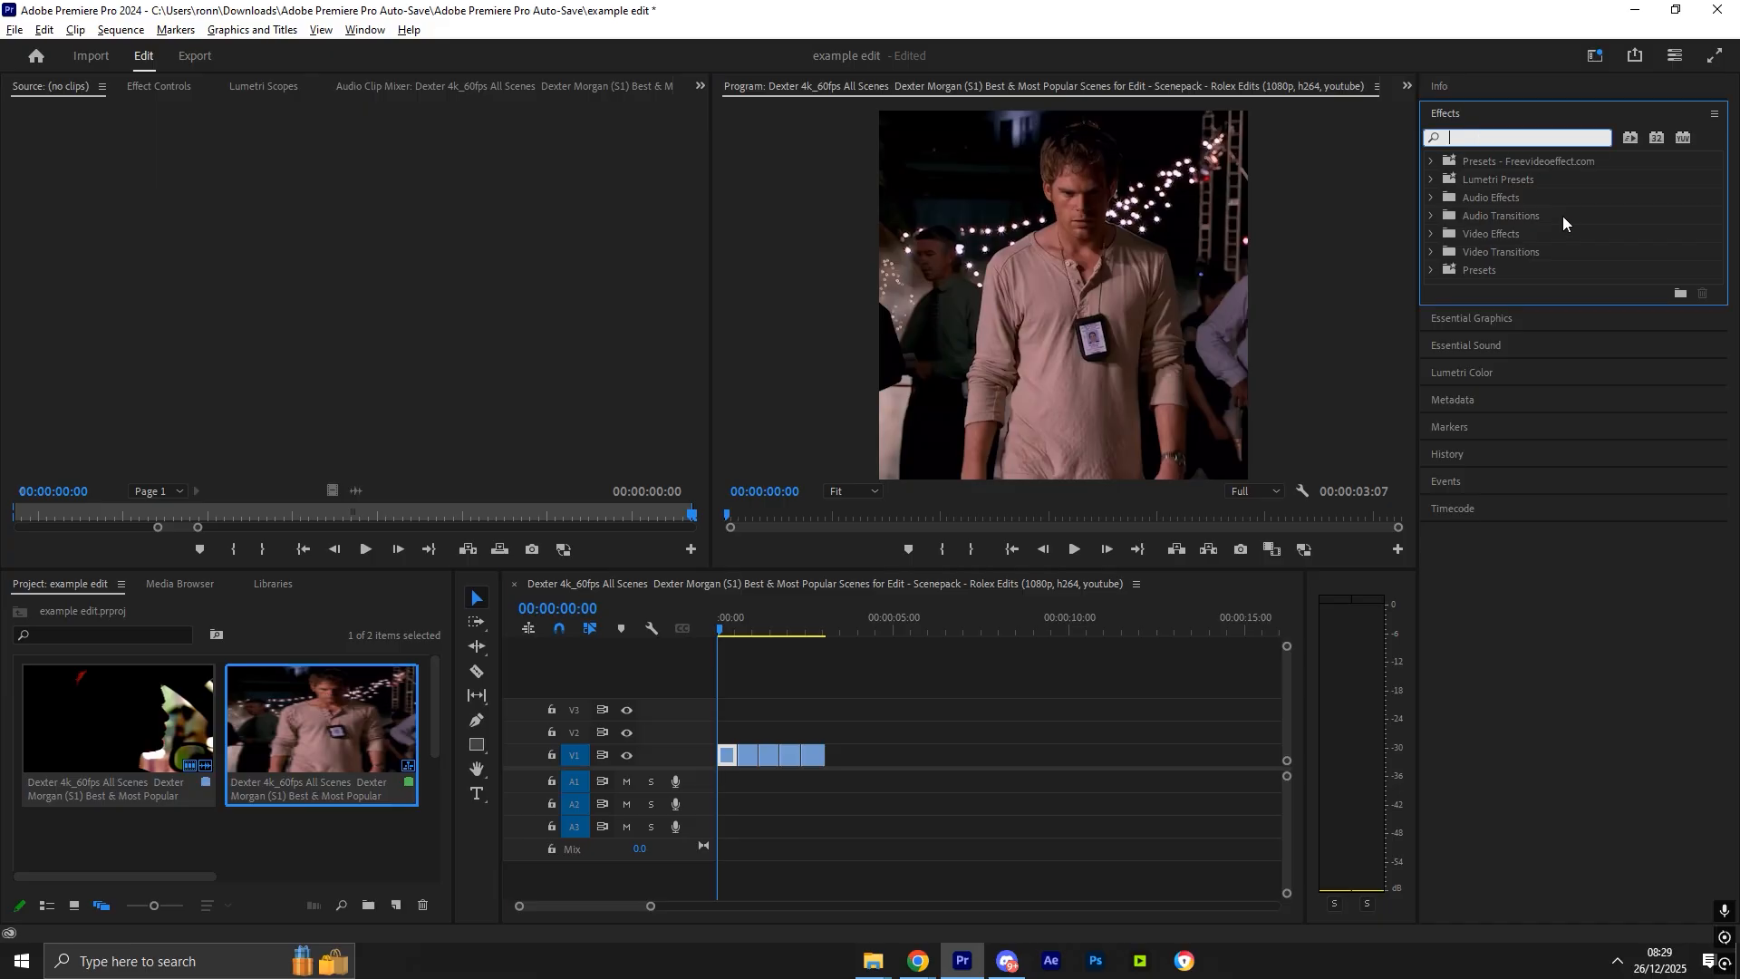
pyautogui.write('lumetri')
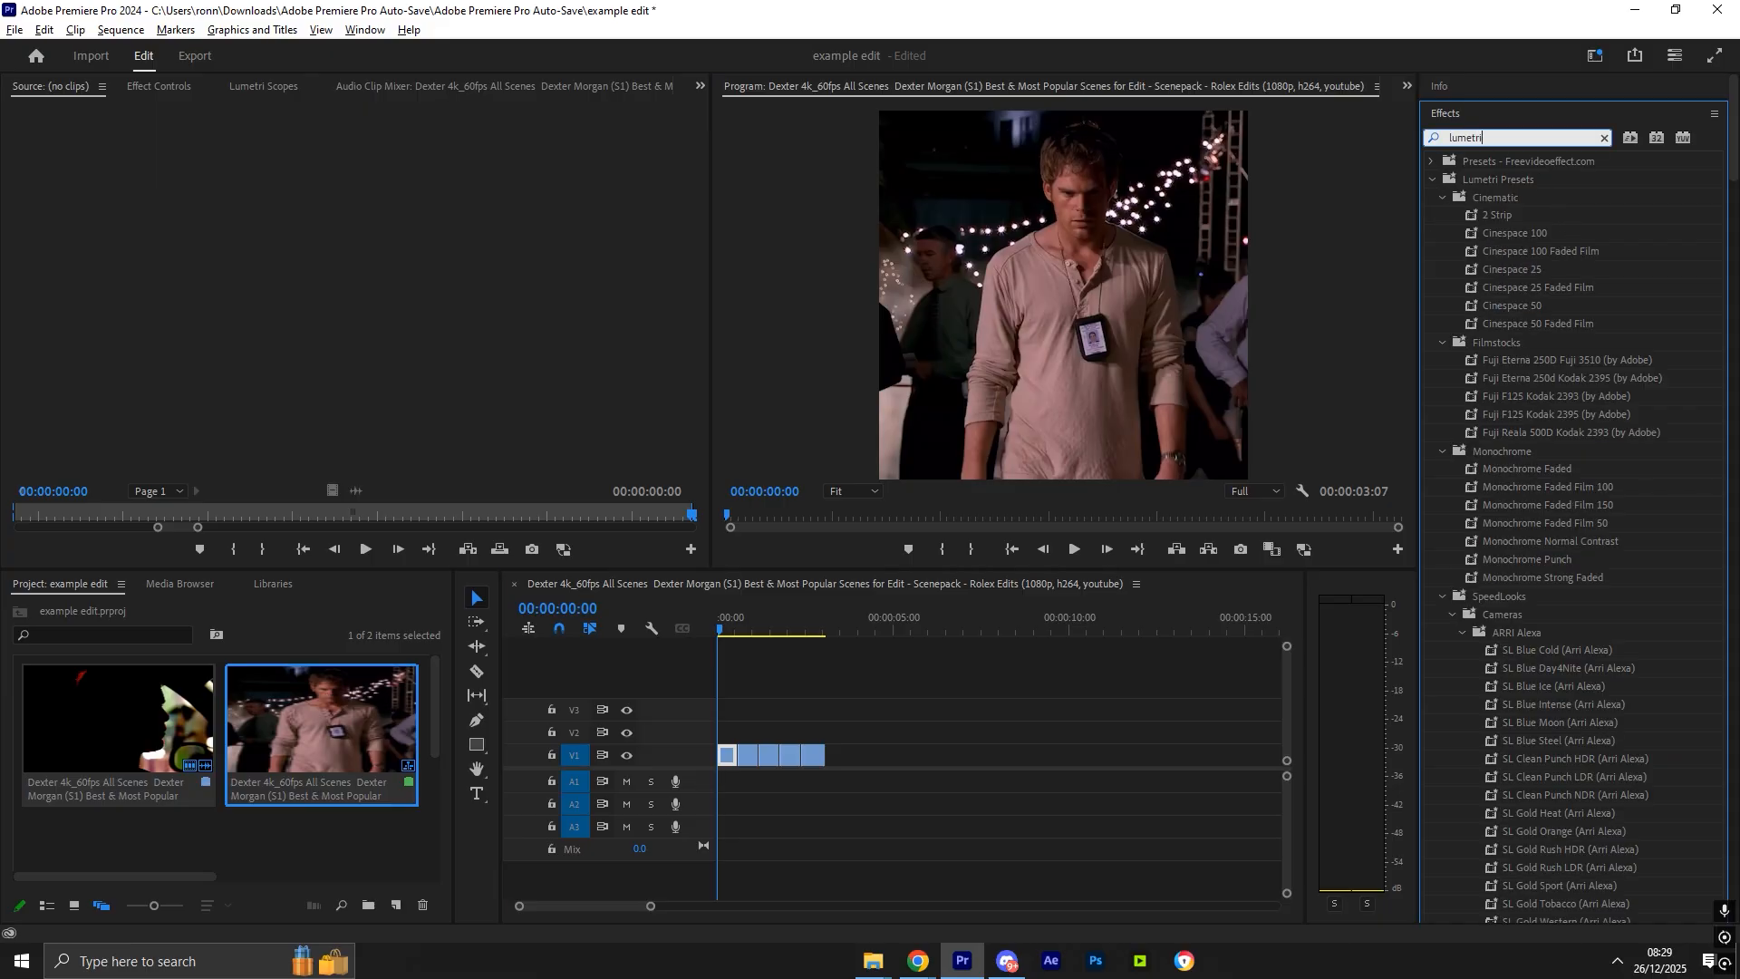
pyautogui.moveTo(1728, 163); pyautogui.dragTo(1723, 889)
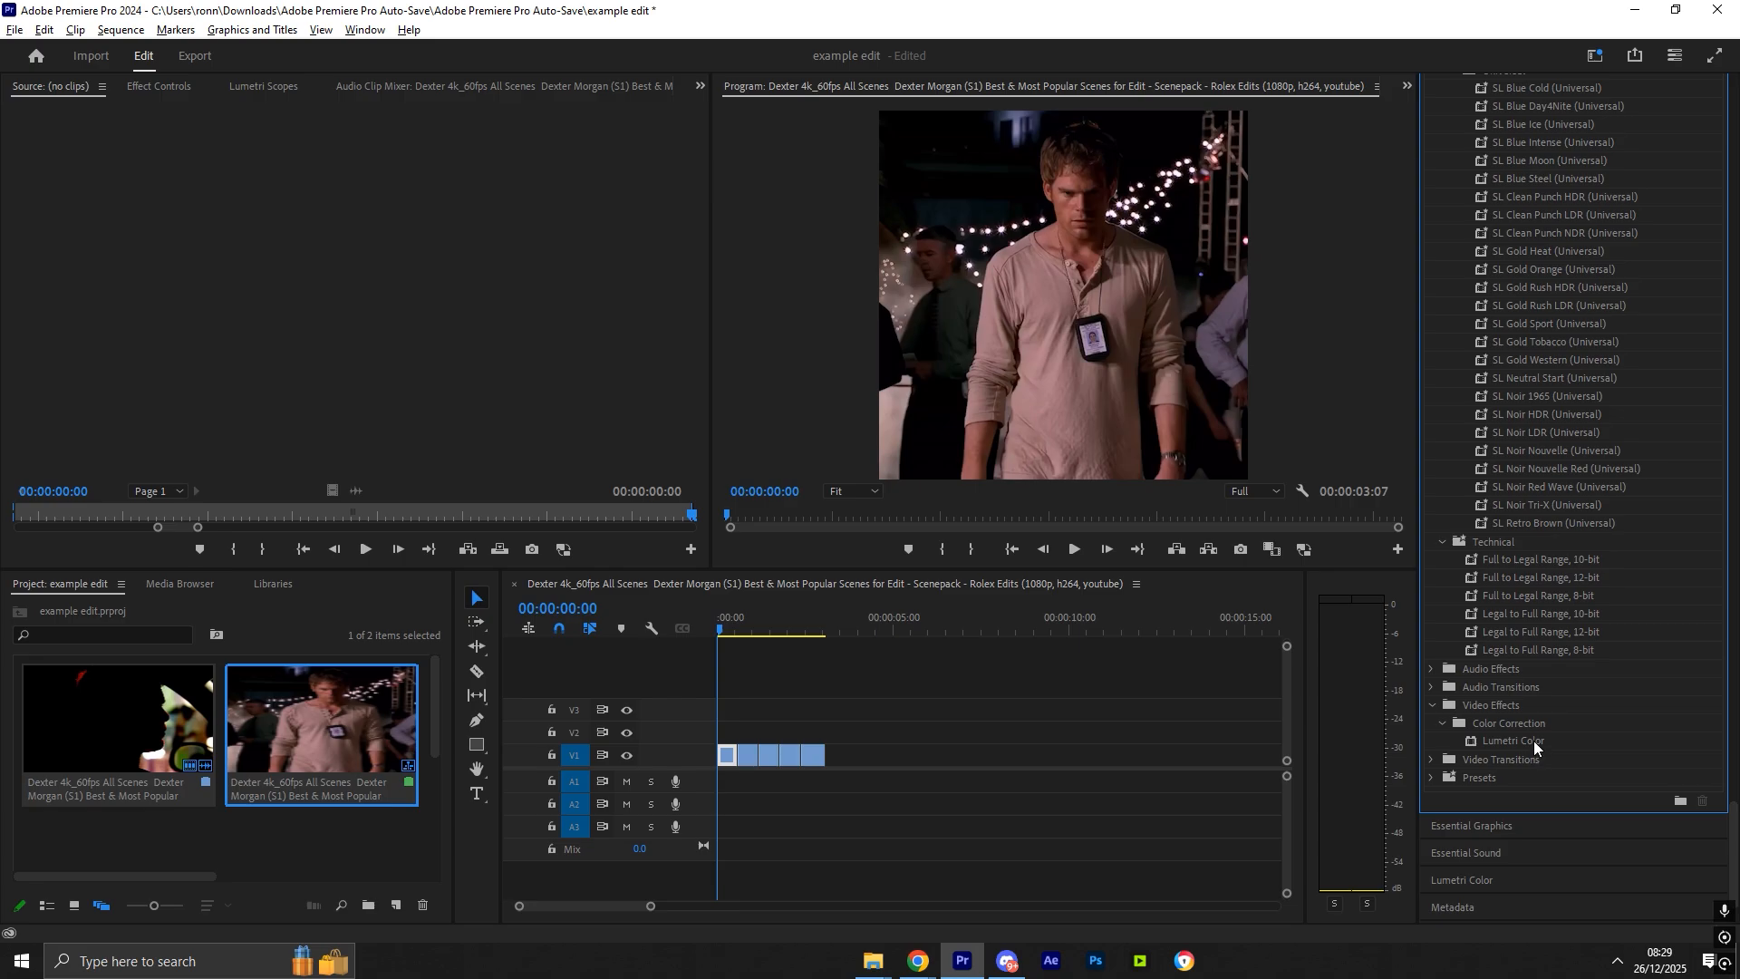
pyautogui.moveTo(1534, 745); pyautogui.dragTo(1055, 796)
pyautogui.moveTo(734, 760); pyautogui.dragTo(734, 759)
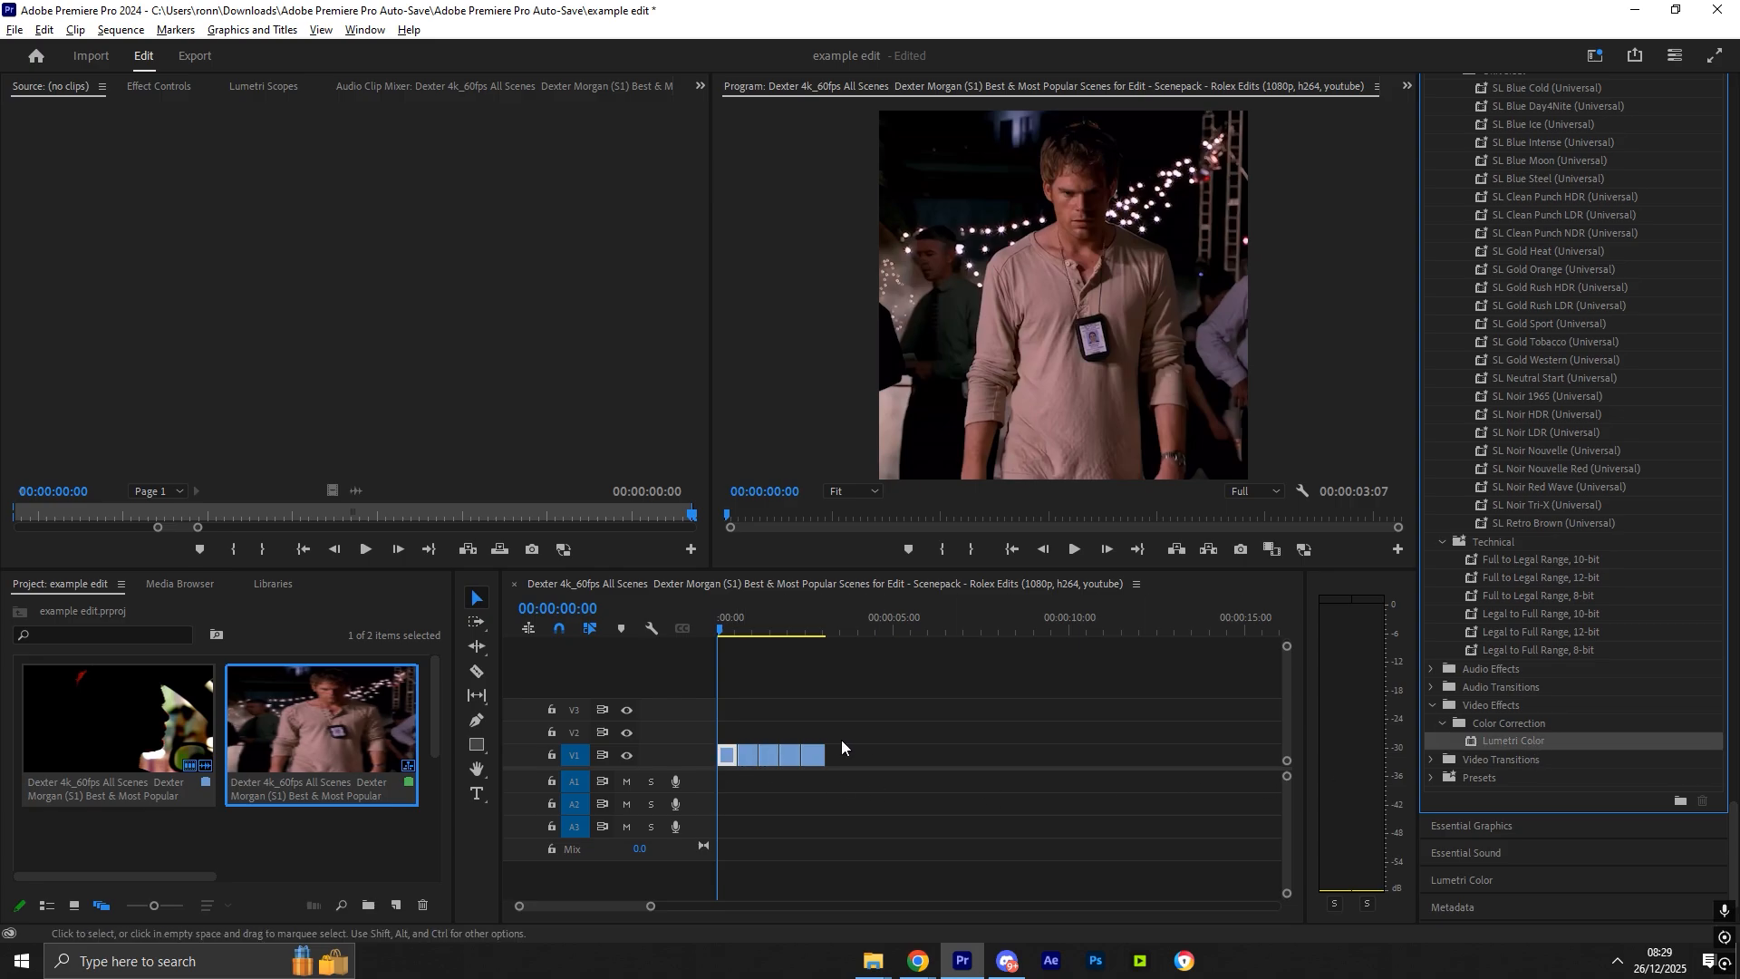
pyautogui.click(174, 94)
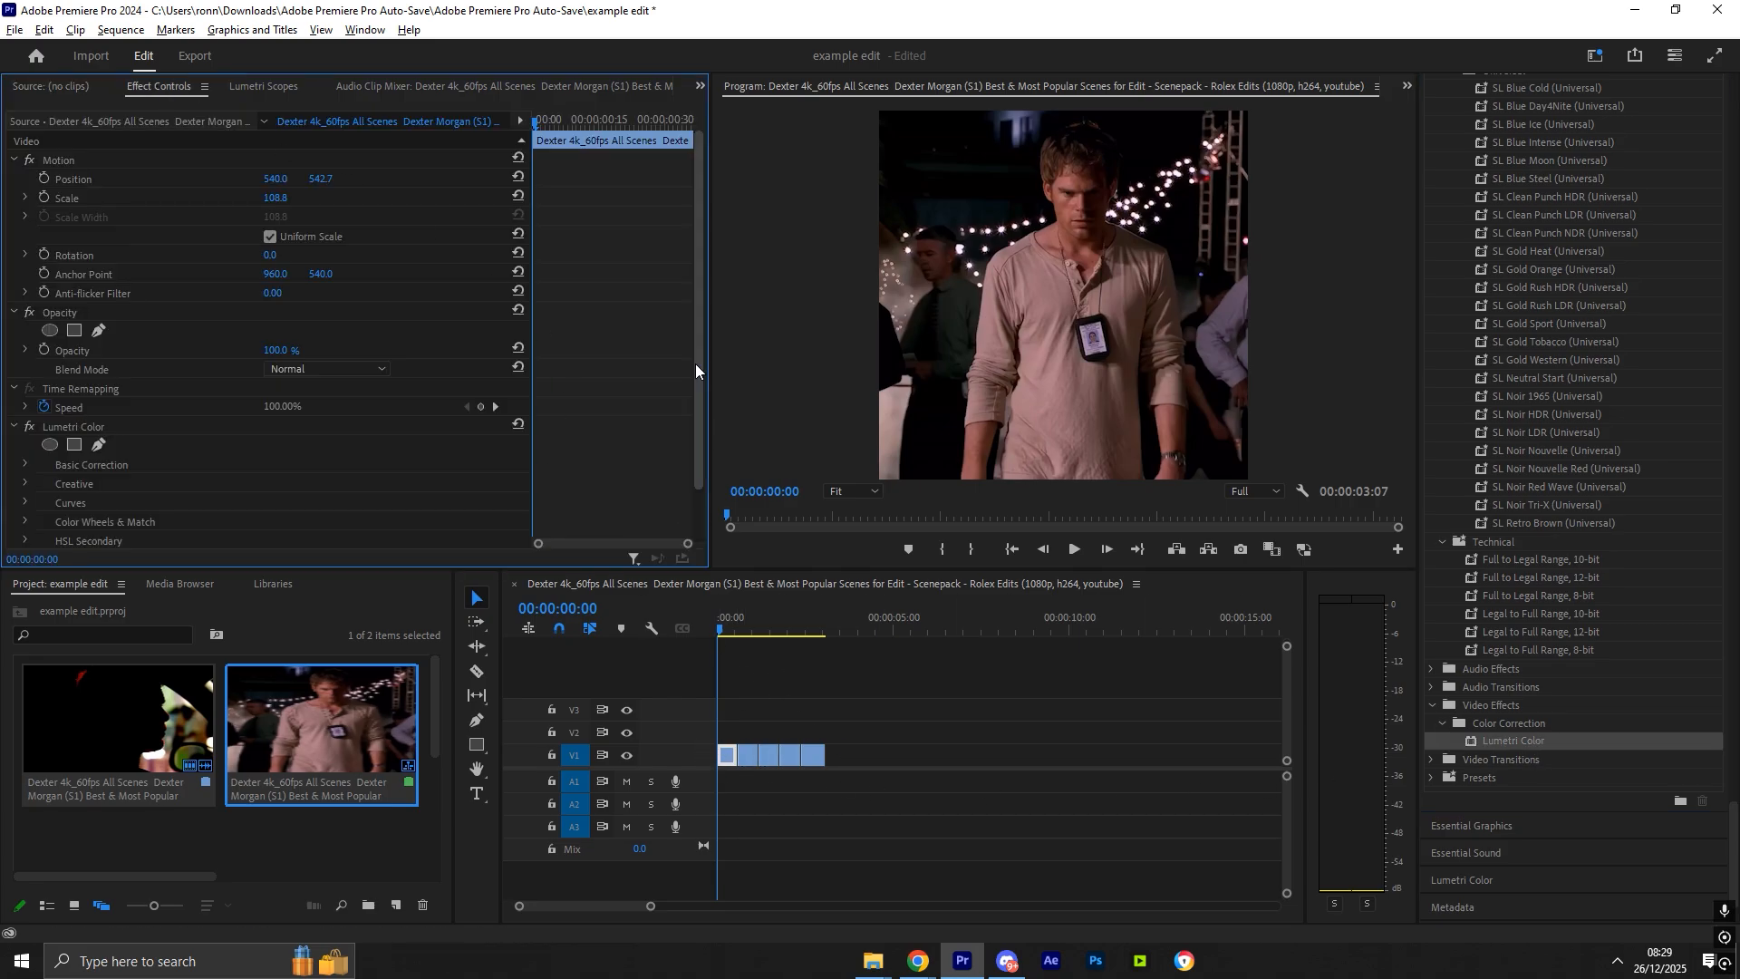
# - Keyframe the first clip's Exposure from 1.0 at the start down to 0 about seven frames later, then preview it
pyautogui.moveTo(696, 362); pyautogui.dragTo(704, 444)
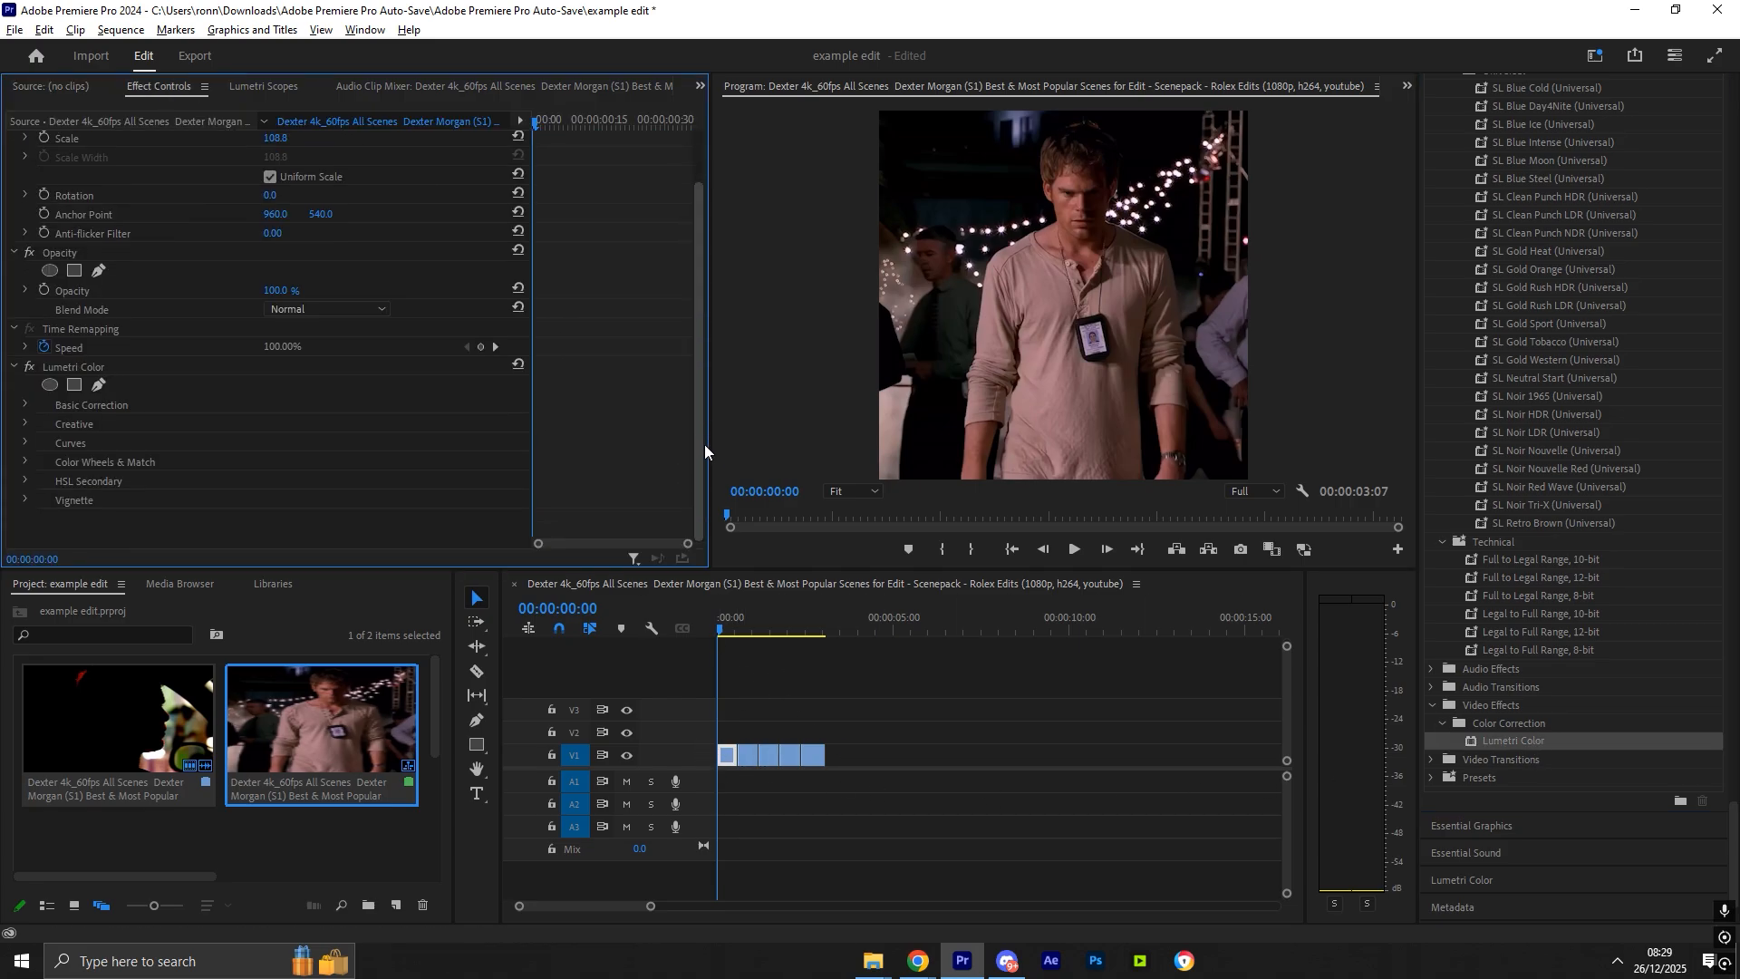
pyautogui.click(23, 406)
pyautogui.moveTo(698, 335); pyautogui.dragTo(721, 467)
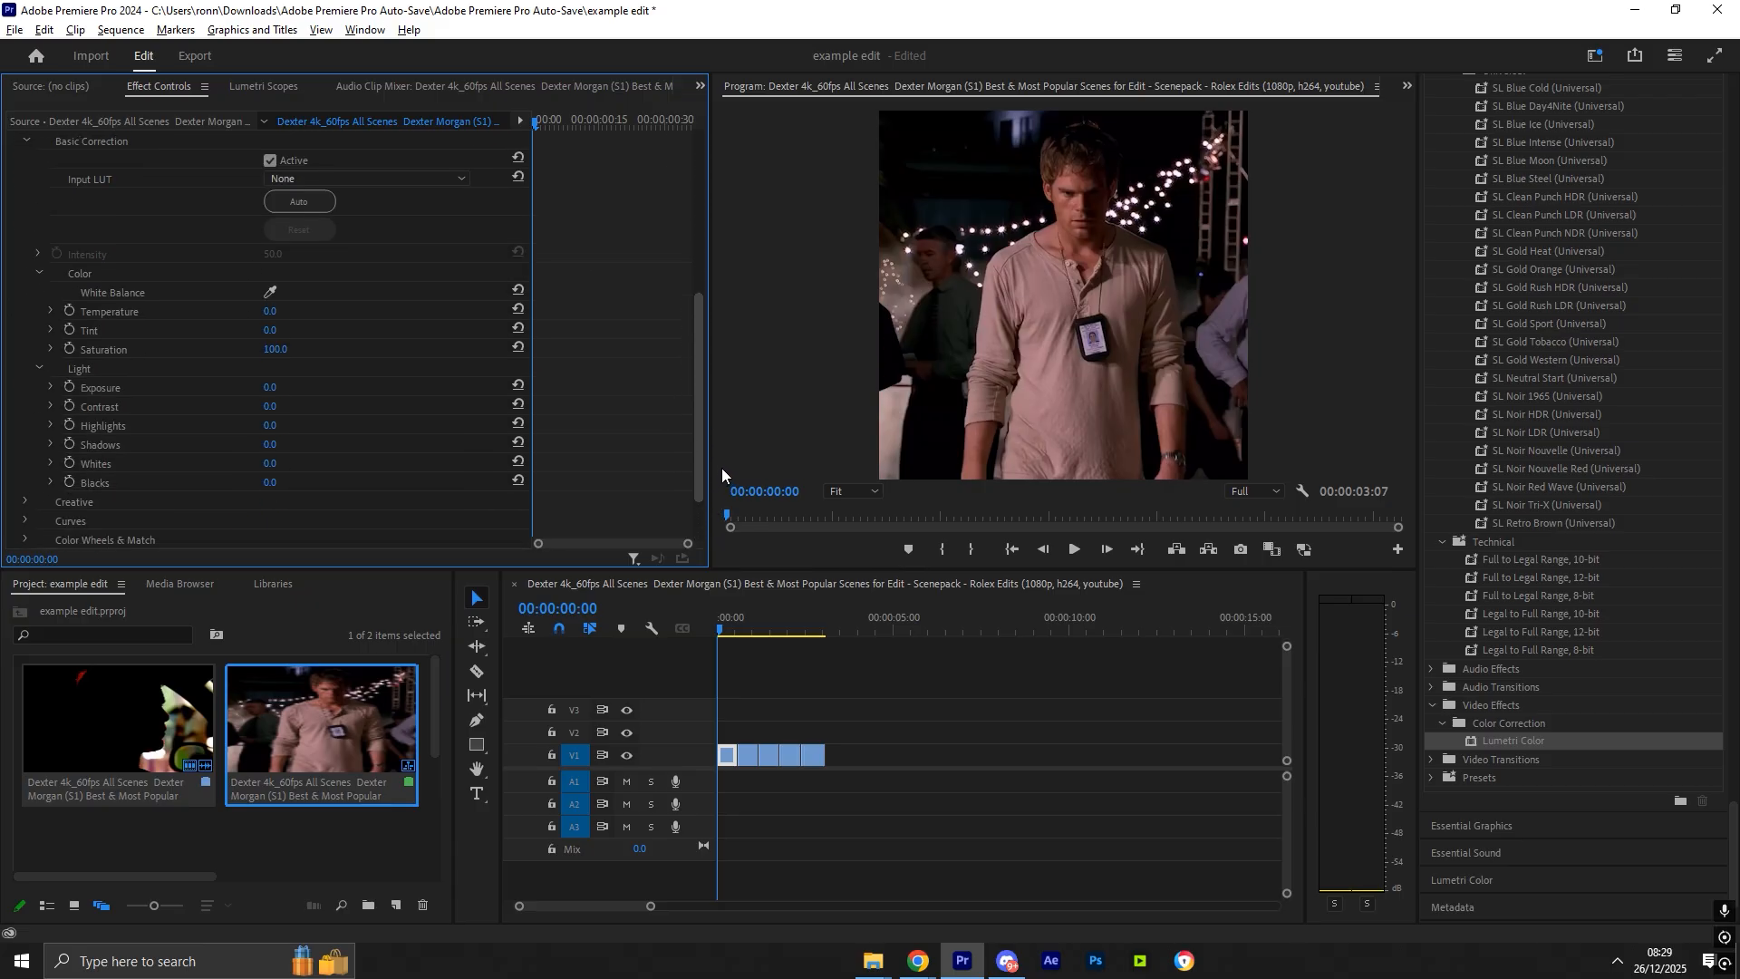
pyautogui.click(73, 410)
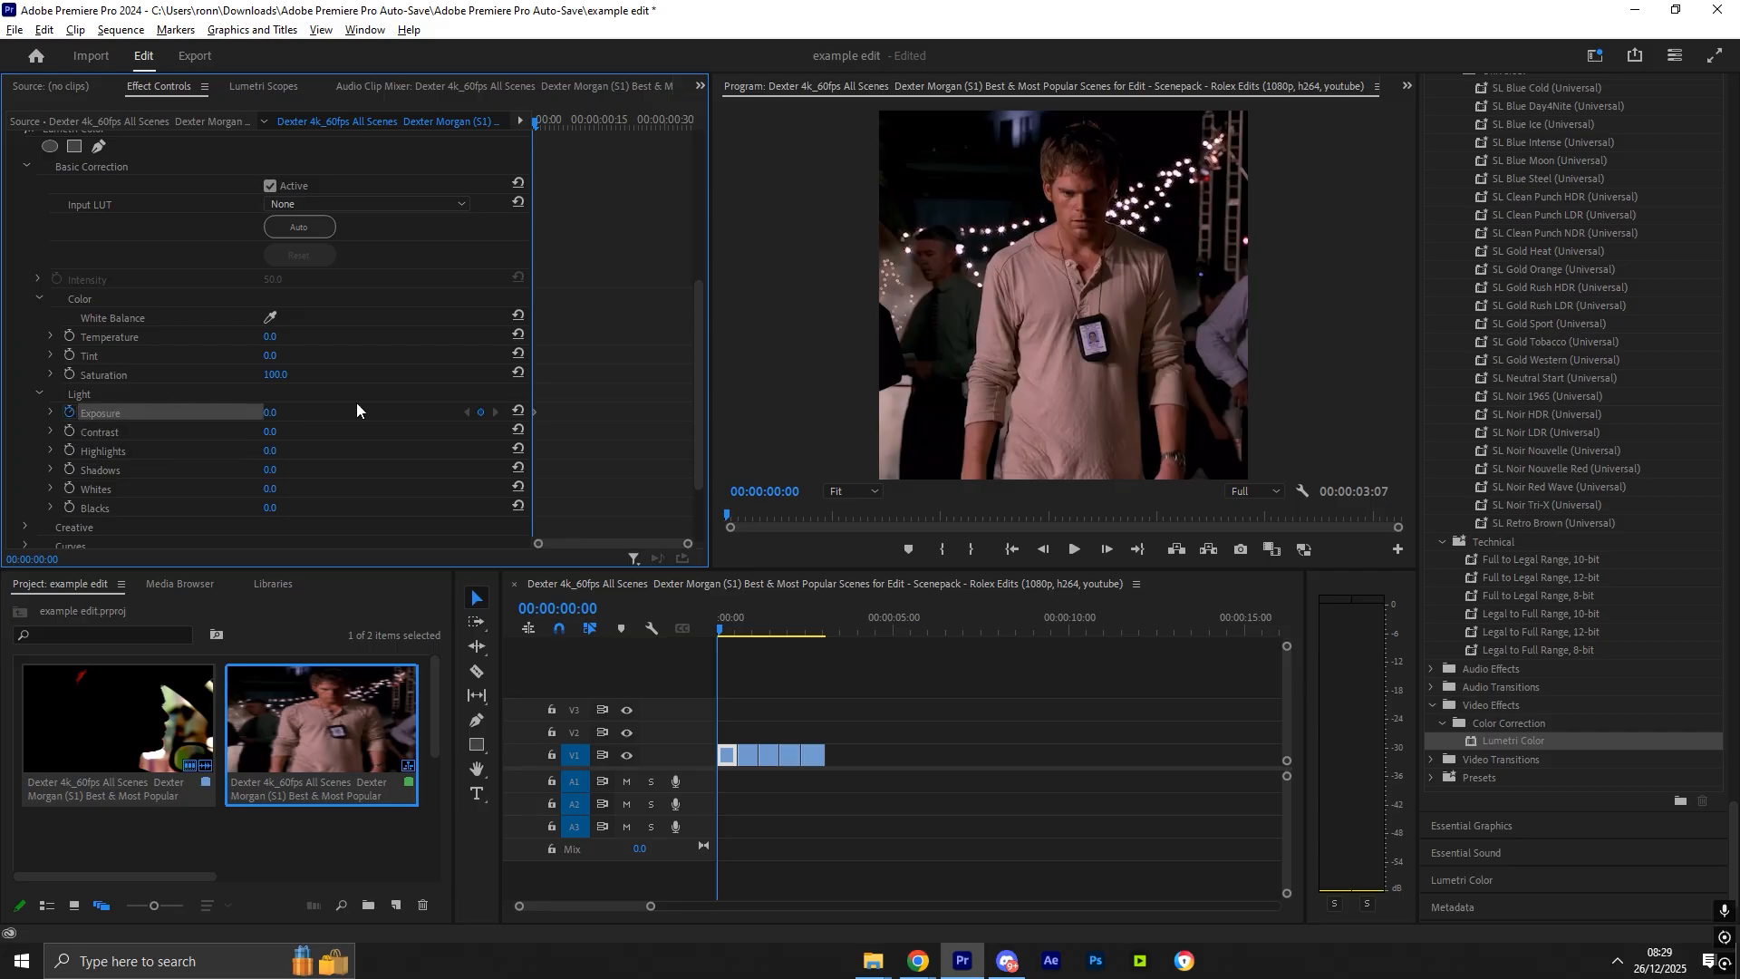
pyautogui.press('Return')
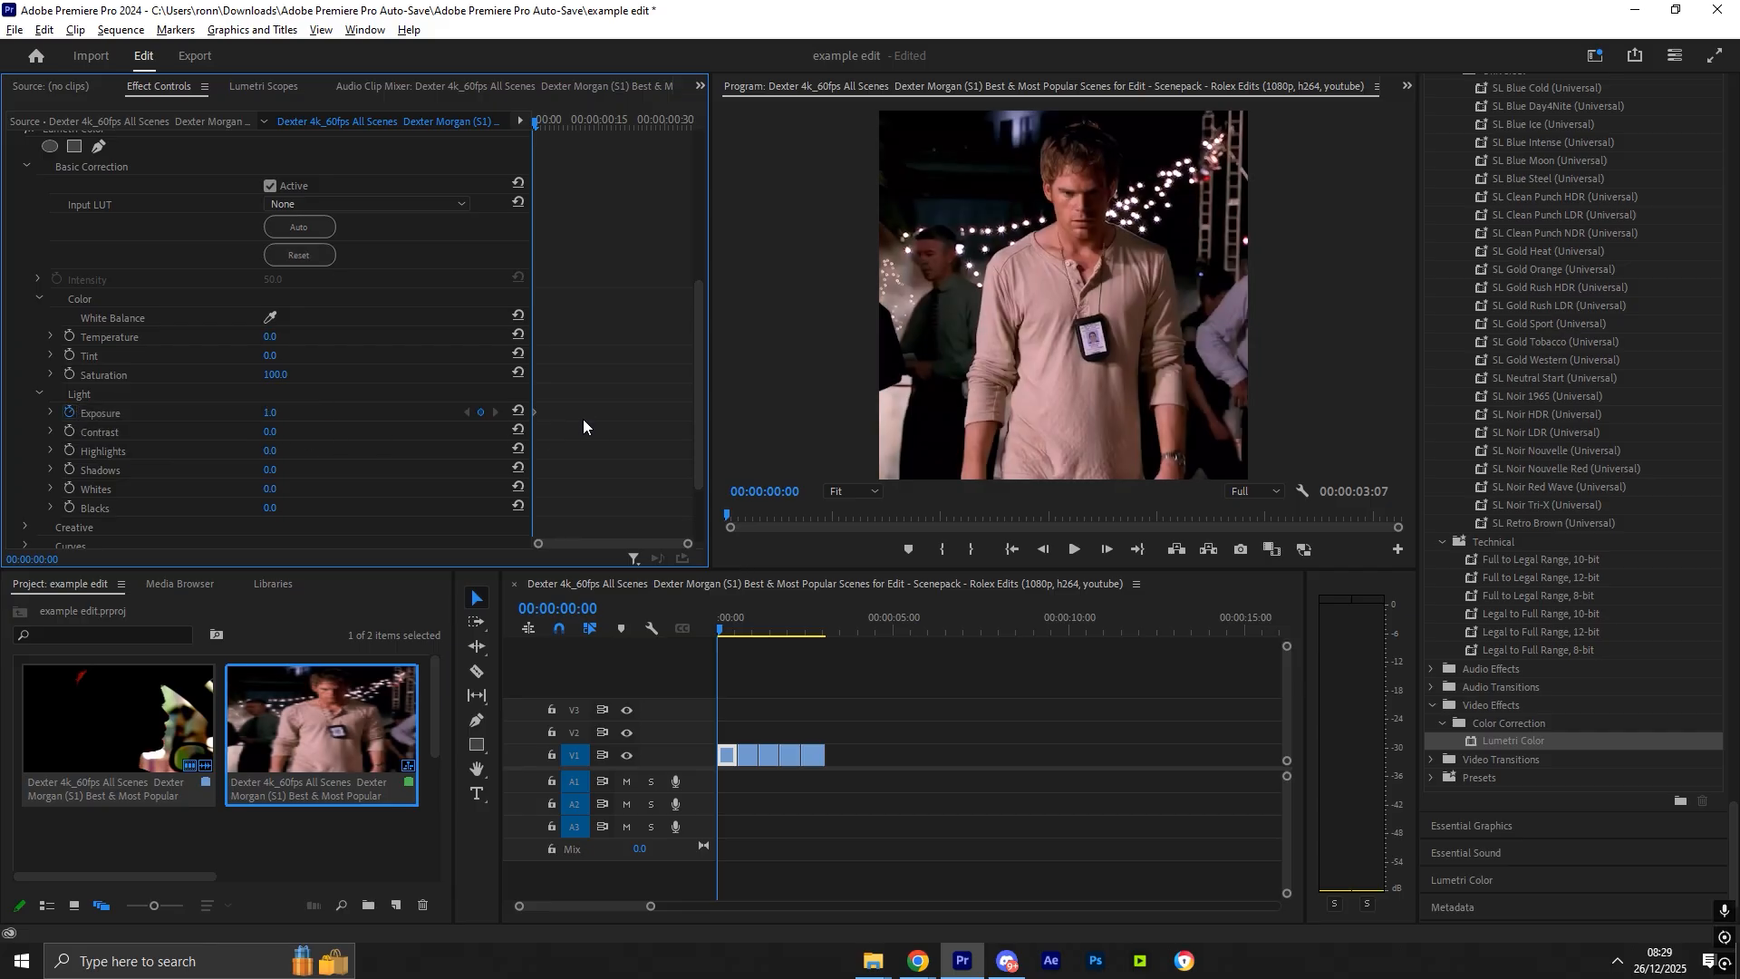
pyautogui.press('space')
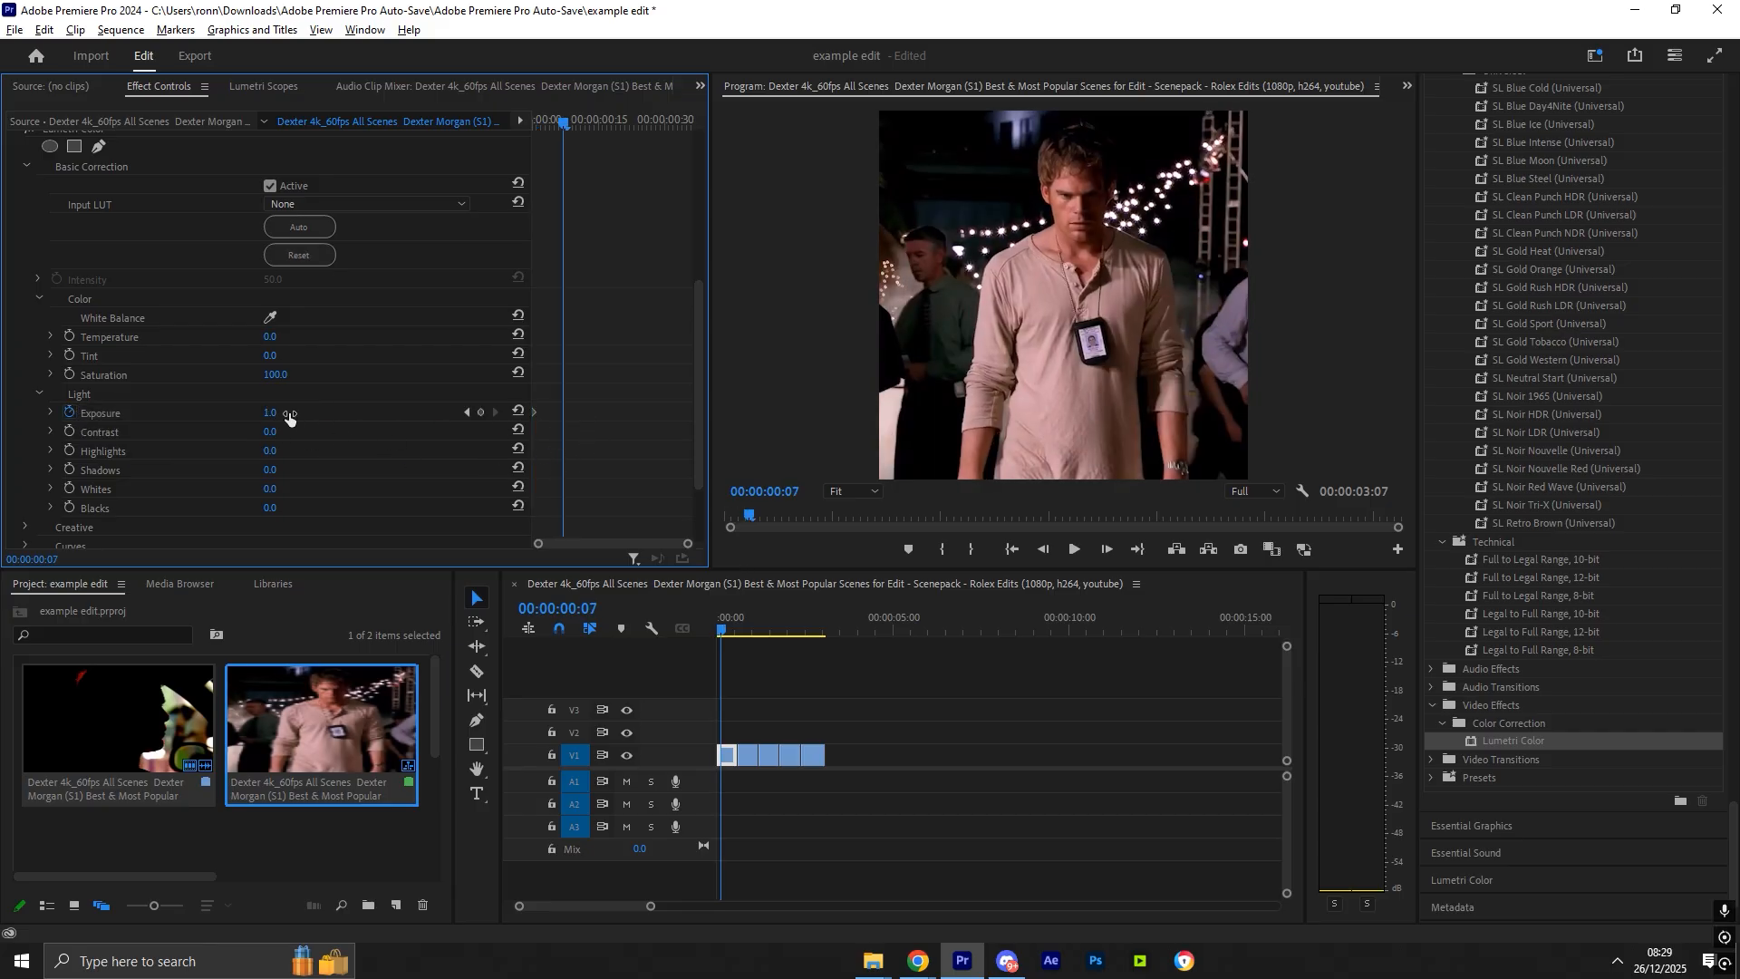
pyautogui.write('0')
pyautogui.press('Return')
pyautogui.moveTo(566, 123); pyautogui.dragTo(433, 117)
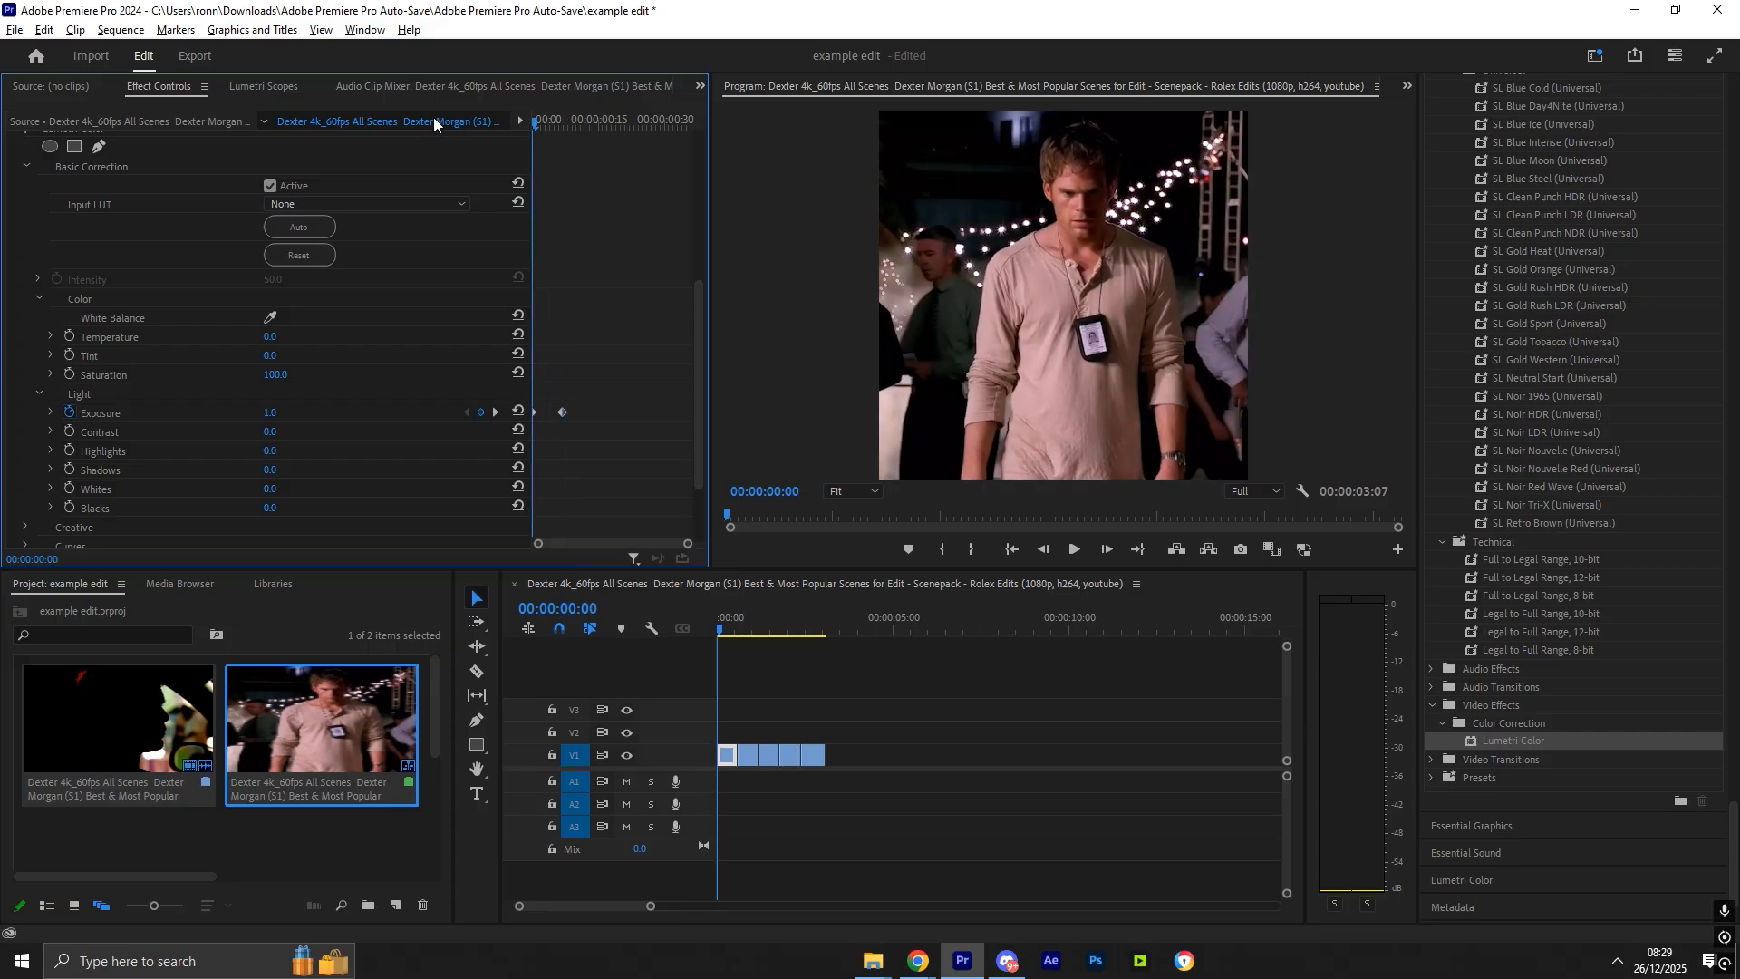
pyautogui.press('space')
pyautogui.press('space')
pyautogui.press('Home')
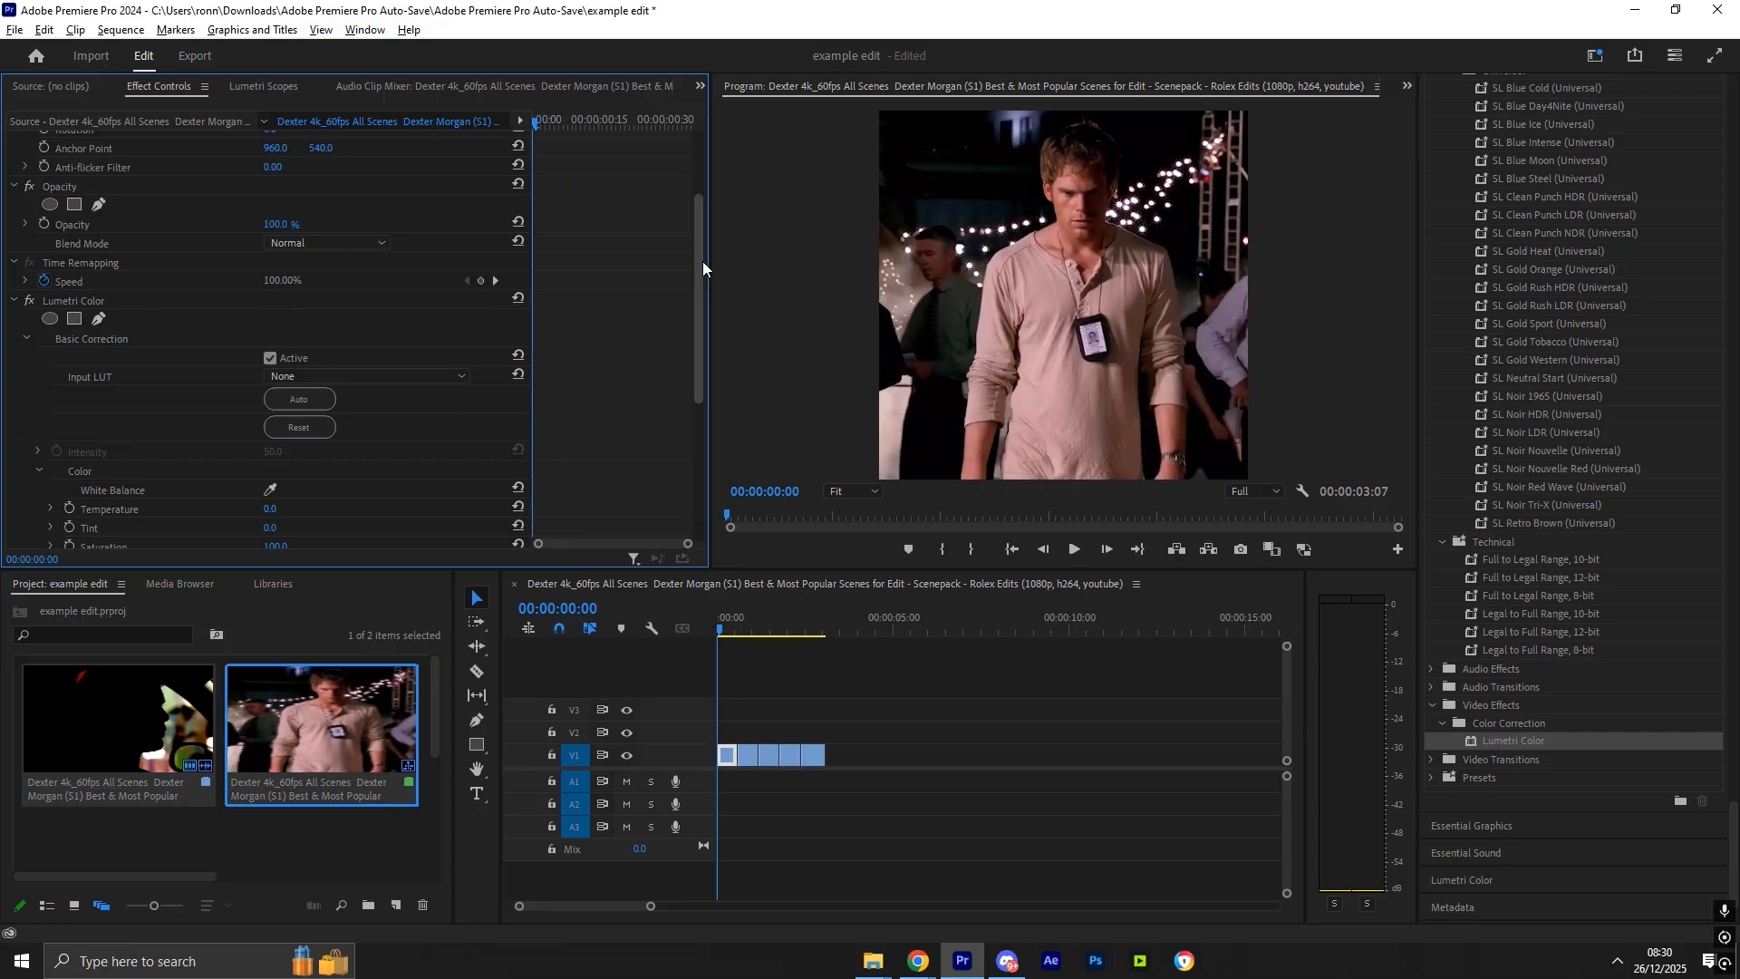
# - Copy the Lumetri Color effect from the first clip onto the remaining clips
pyautogui.scroll(5, 703, 263)
pyautogui.click(76, 324)
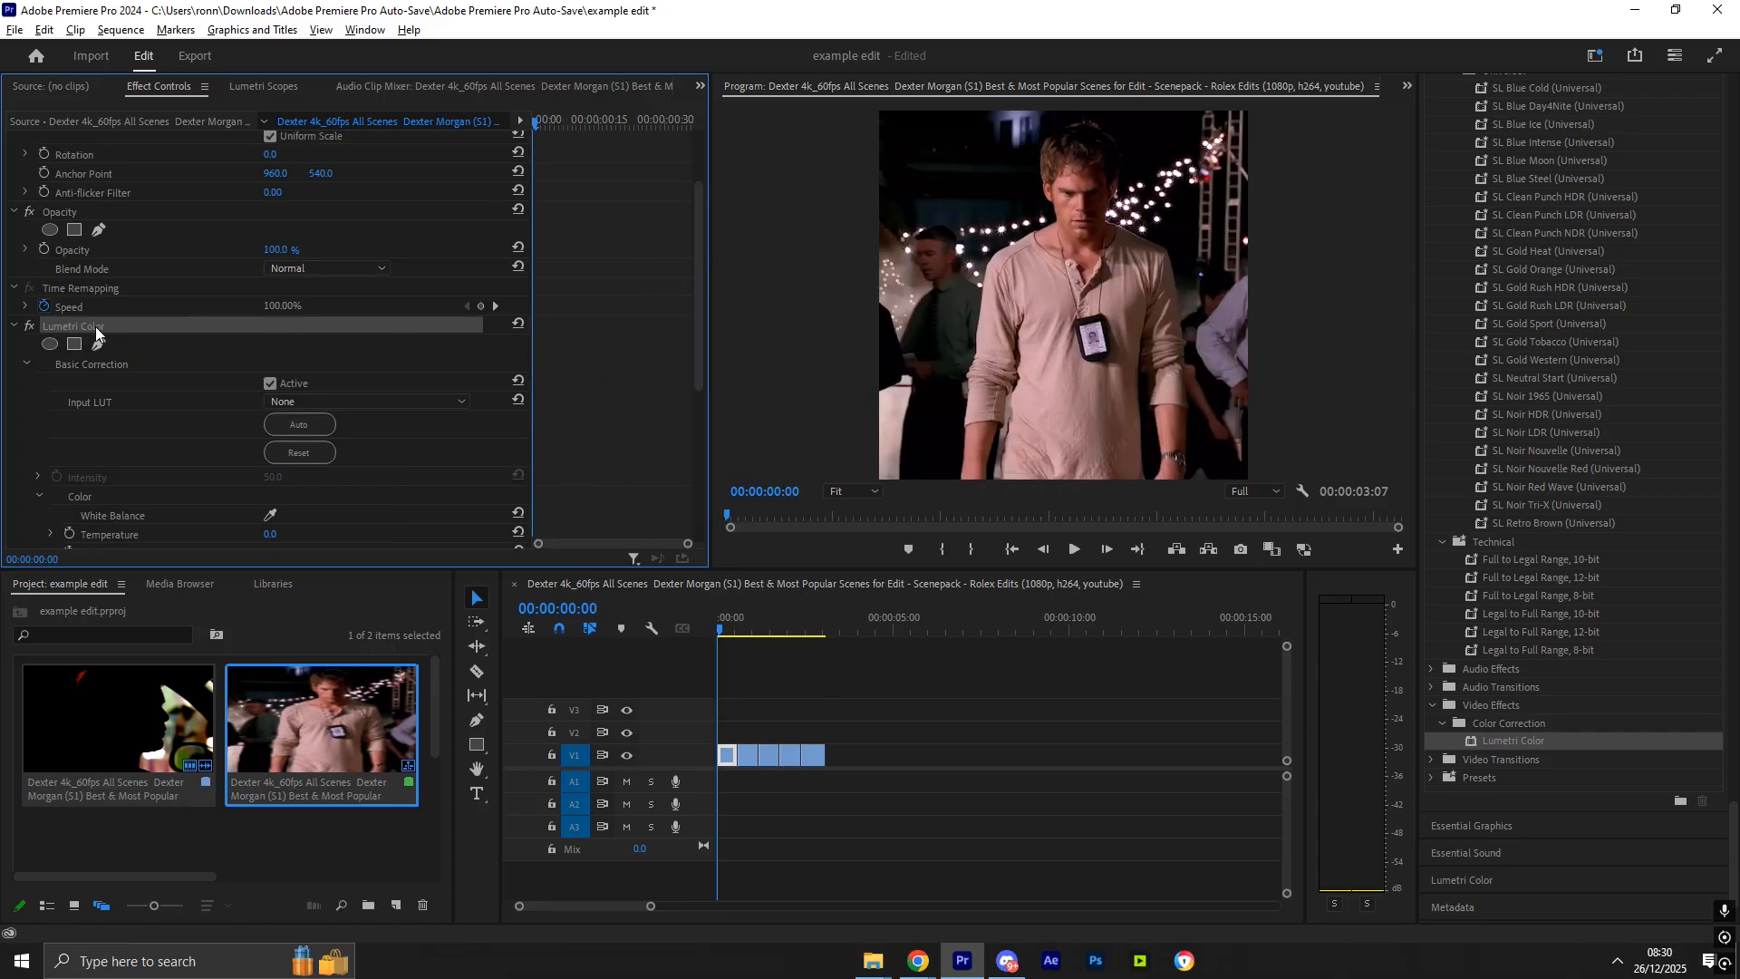
pyautogui.moveTo(879, 779); pyautogui.dragTo(750, 718)
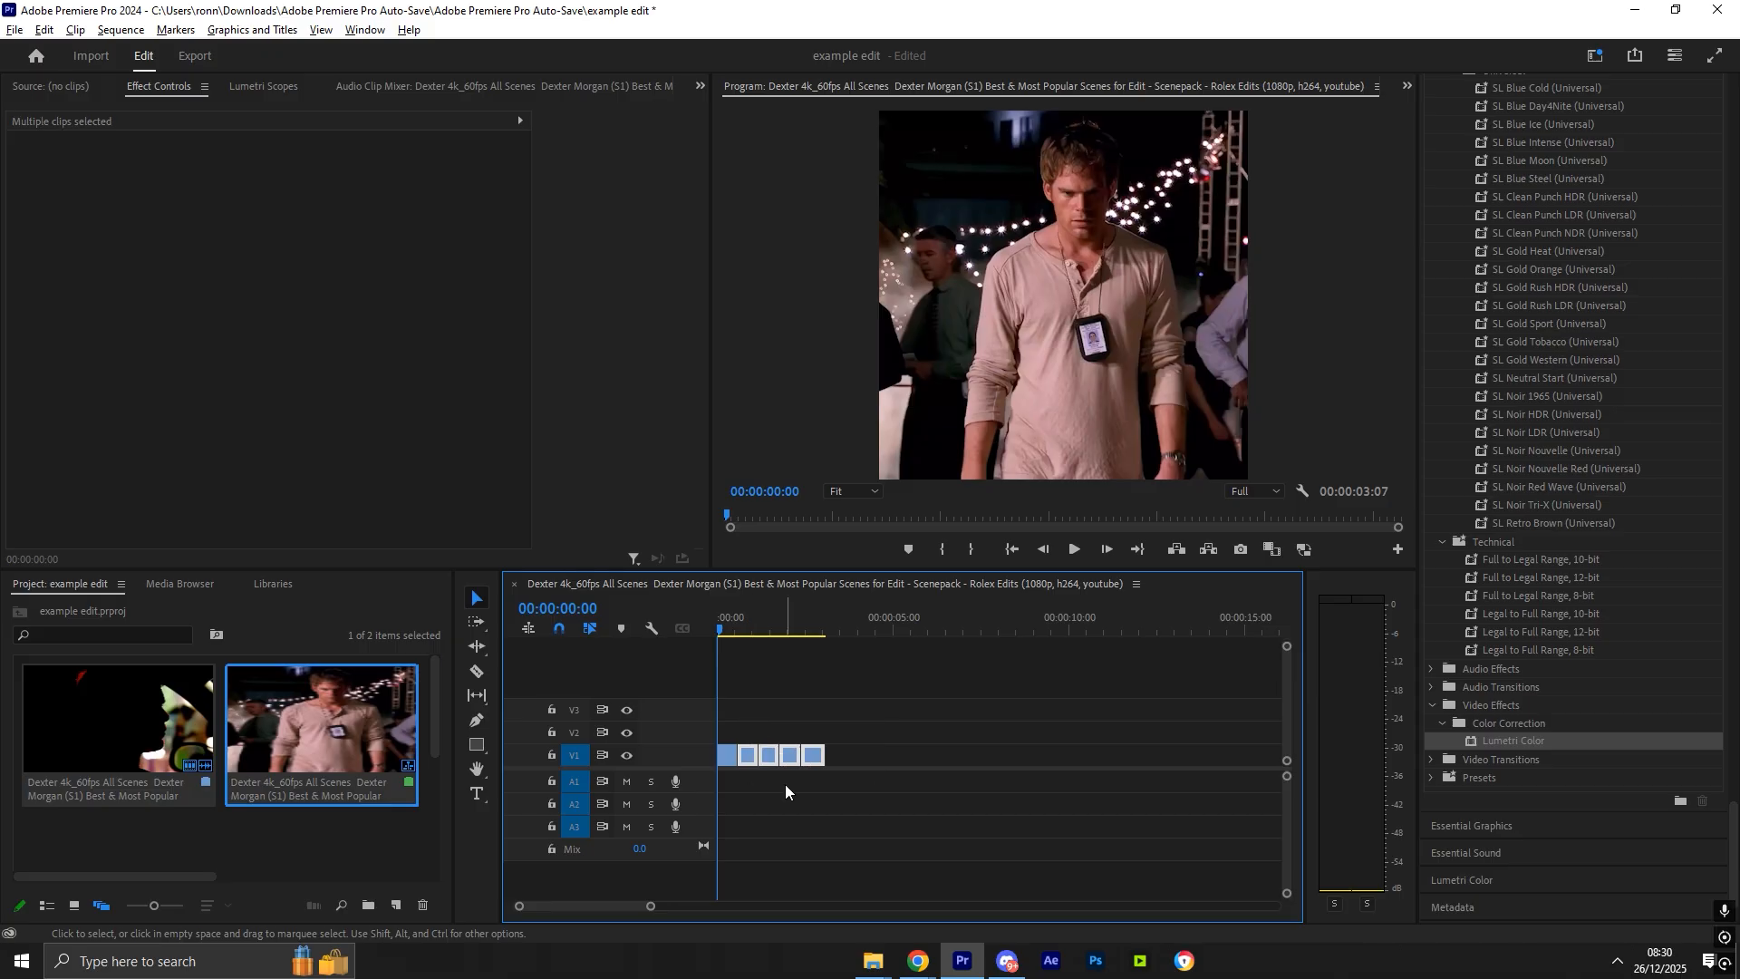
pyautogui.click(961, 791)
pyautogui.press('space')
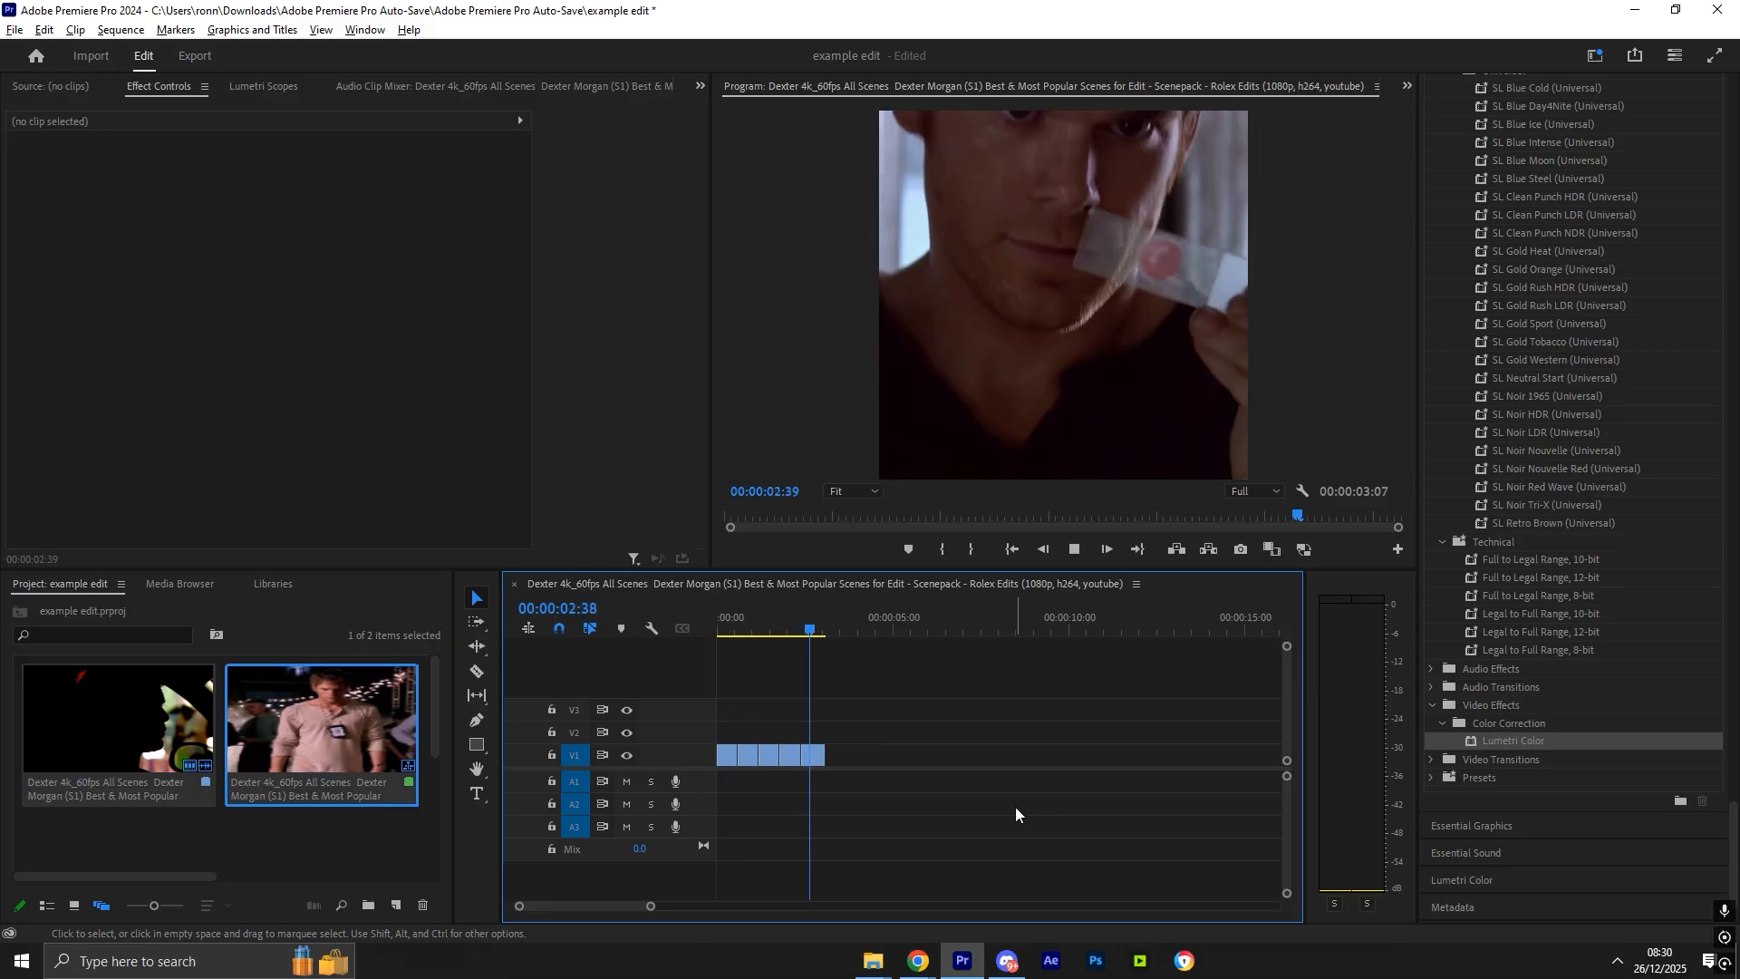
# - Review the pasted exposure keyframes on the last clip while scrubbing and playing it
pyautogui.click(813, 756)
pyautogui.click(807, 620)
pyautogui.click(557, 388)
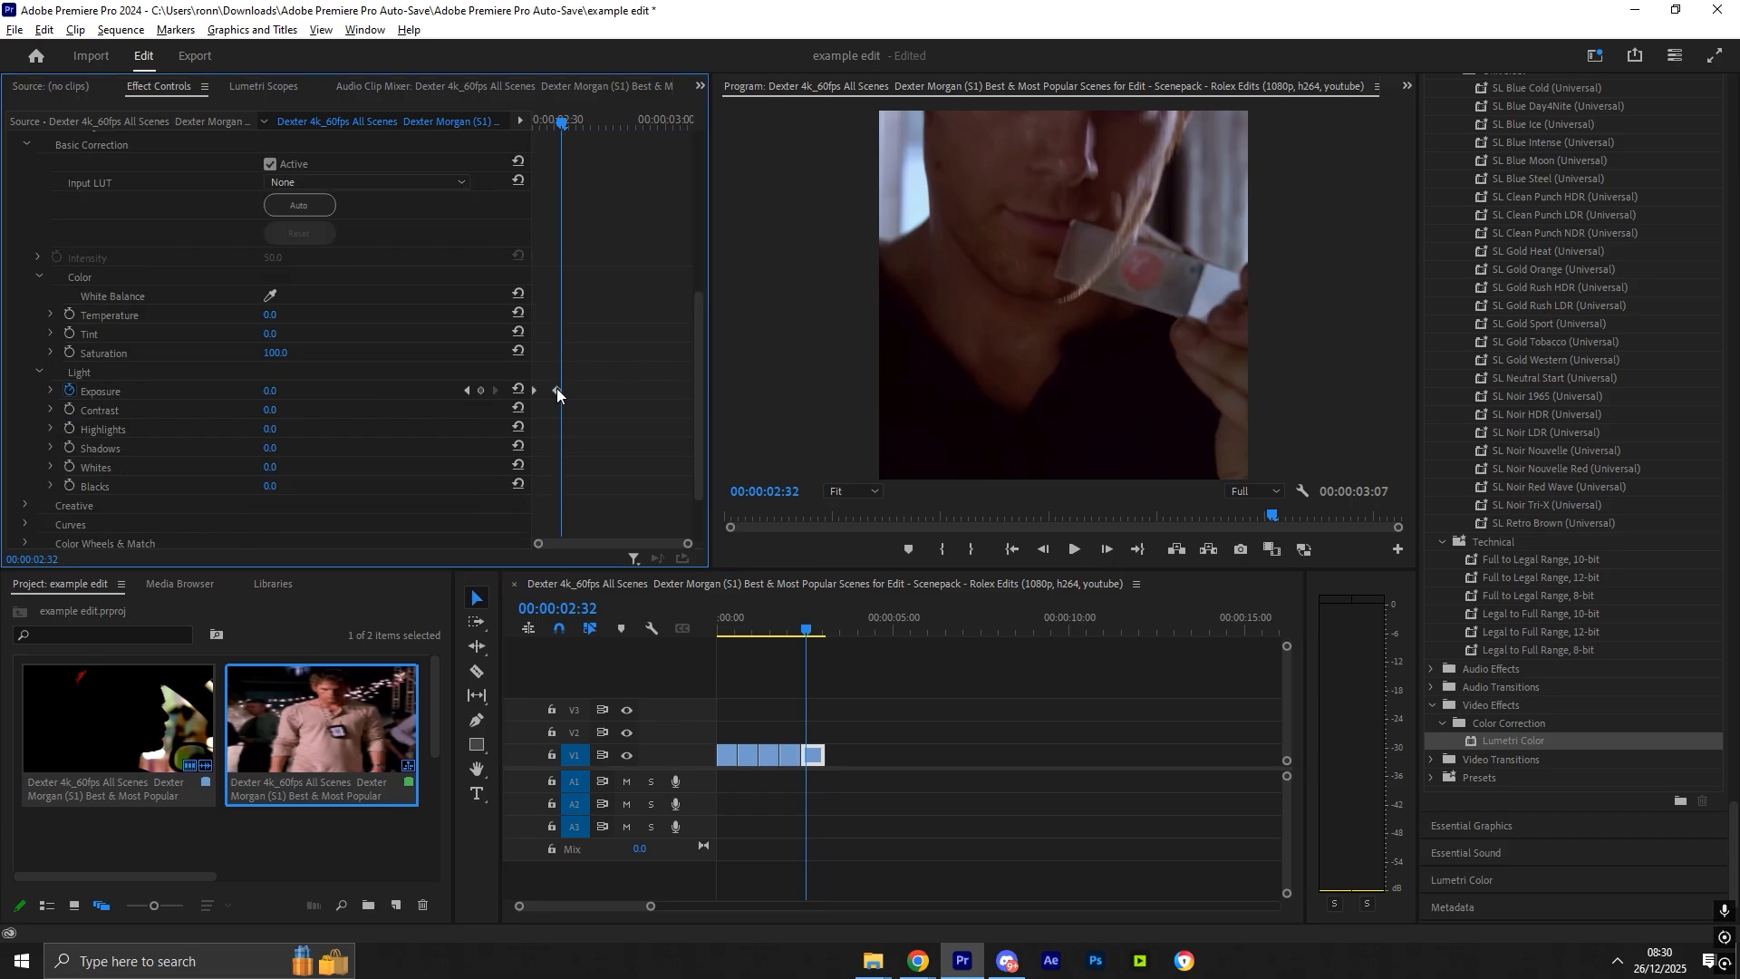
pyautogui.moveTo(563, 120); pyautogui.dragTo(533, 120)
pyautogui.press('space')
pyautogui.press('space')
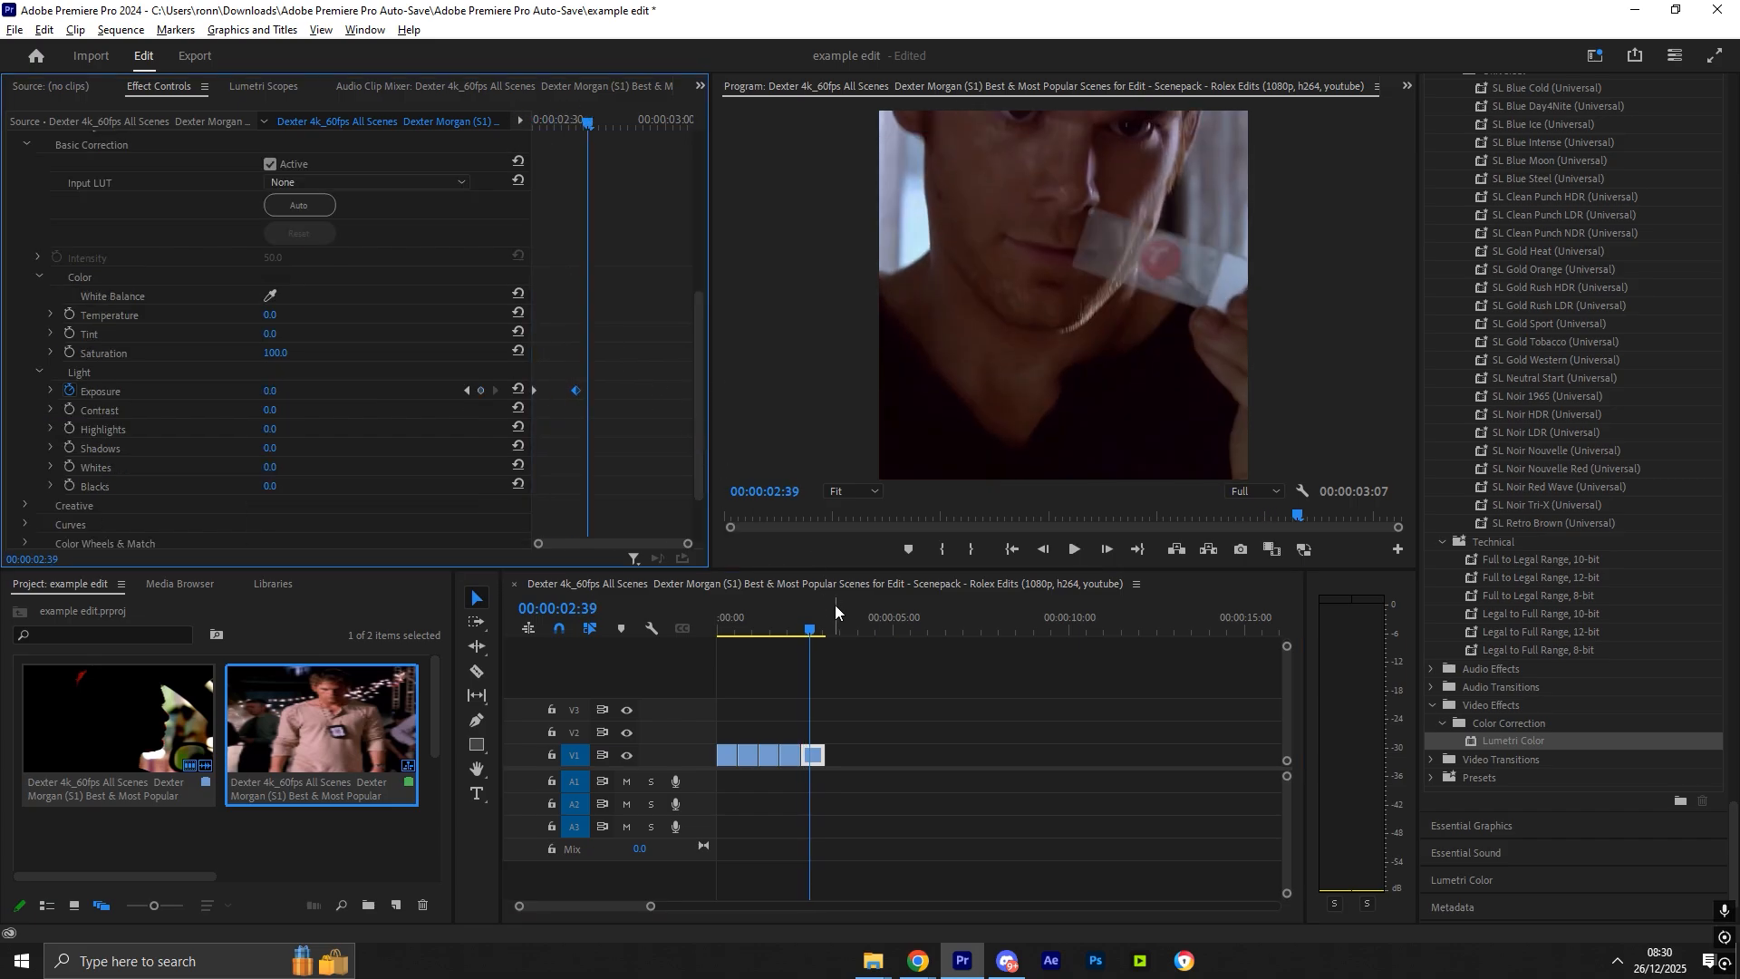
pyautogui.moveTo(806, 609); pyautogui.dragTo(789, 610)
# - Shift the third clip's exposure keyframe slightly later in time
pyautogui.click(696, 349)
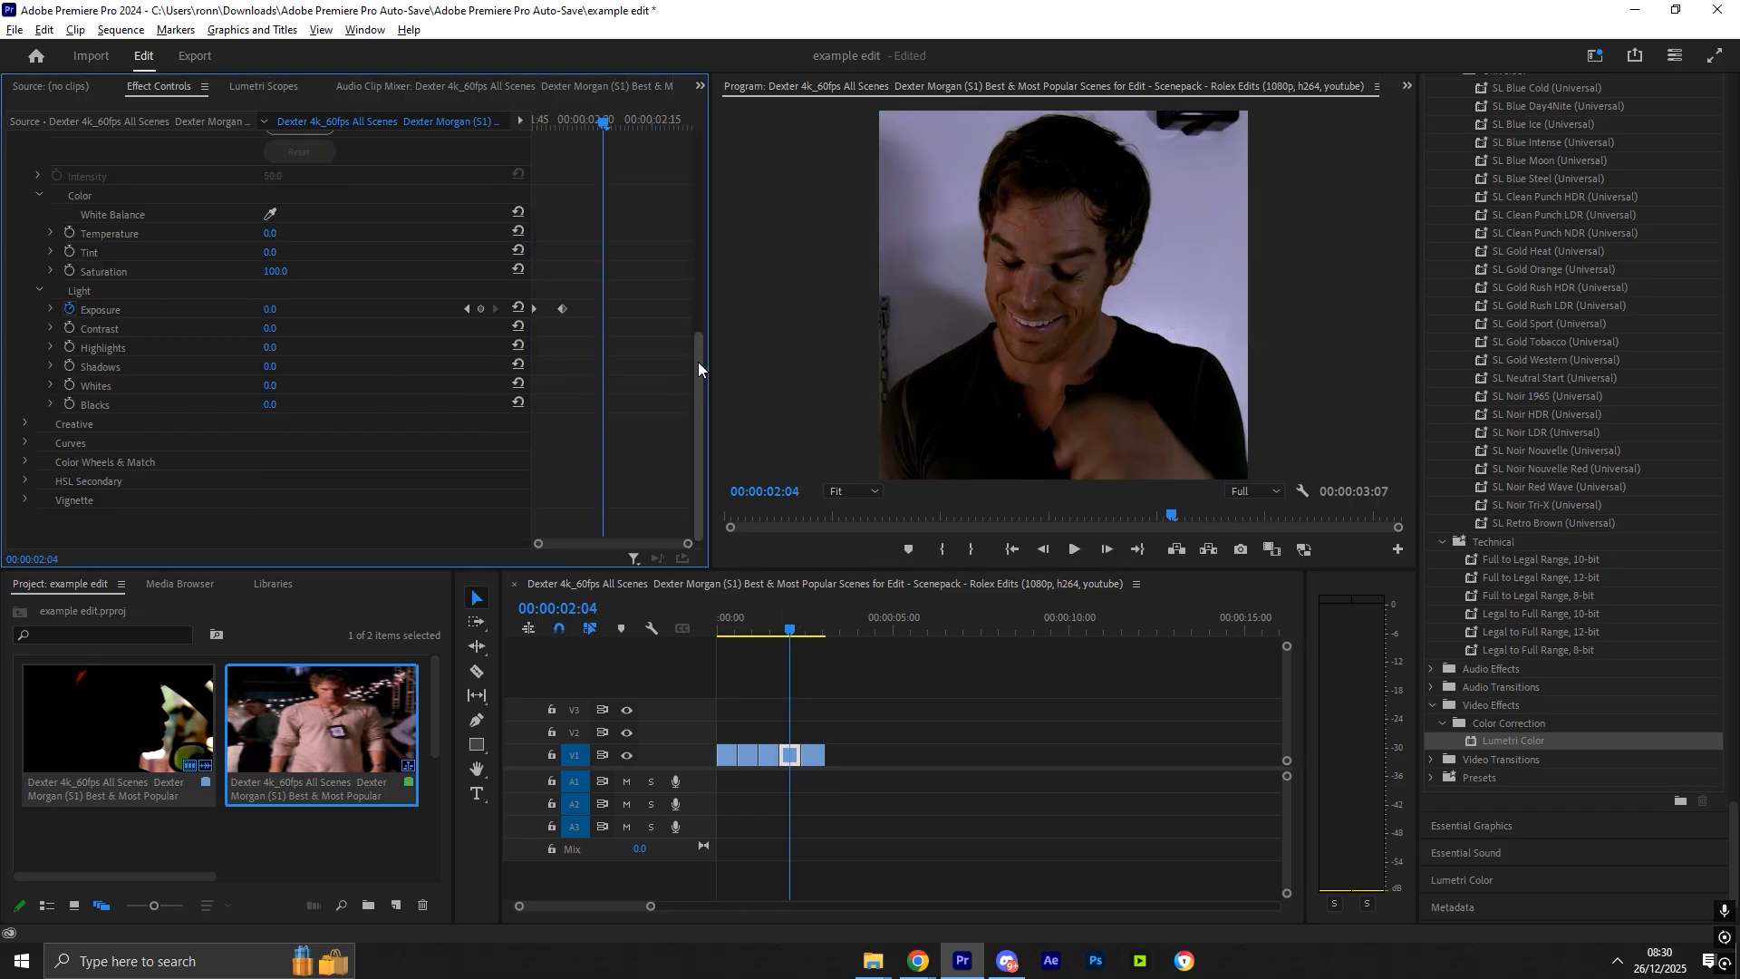
pyautogui.moveTo(776, 630); pyautogui.dragTo(764, 628)
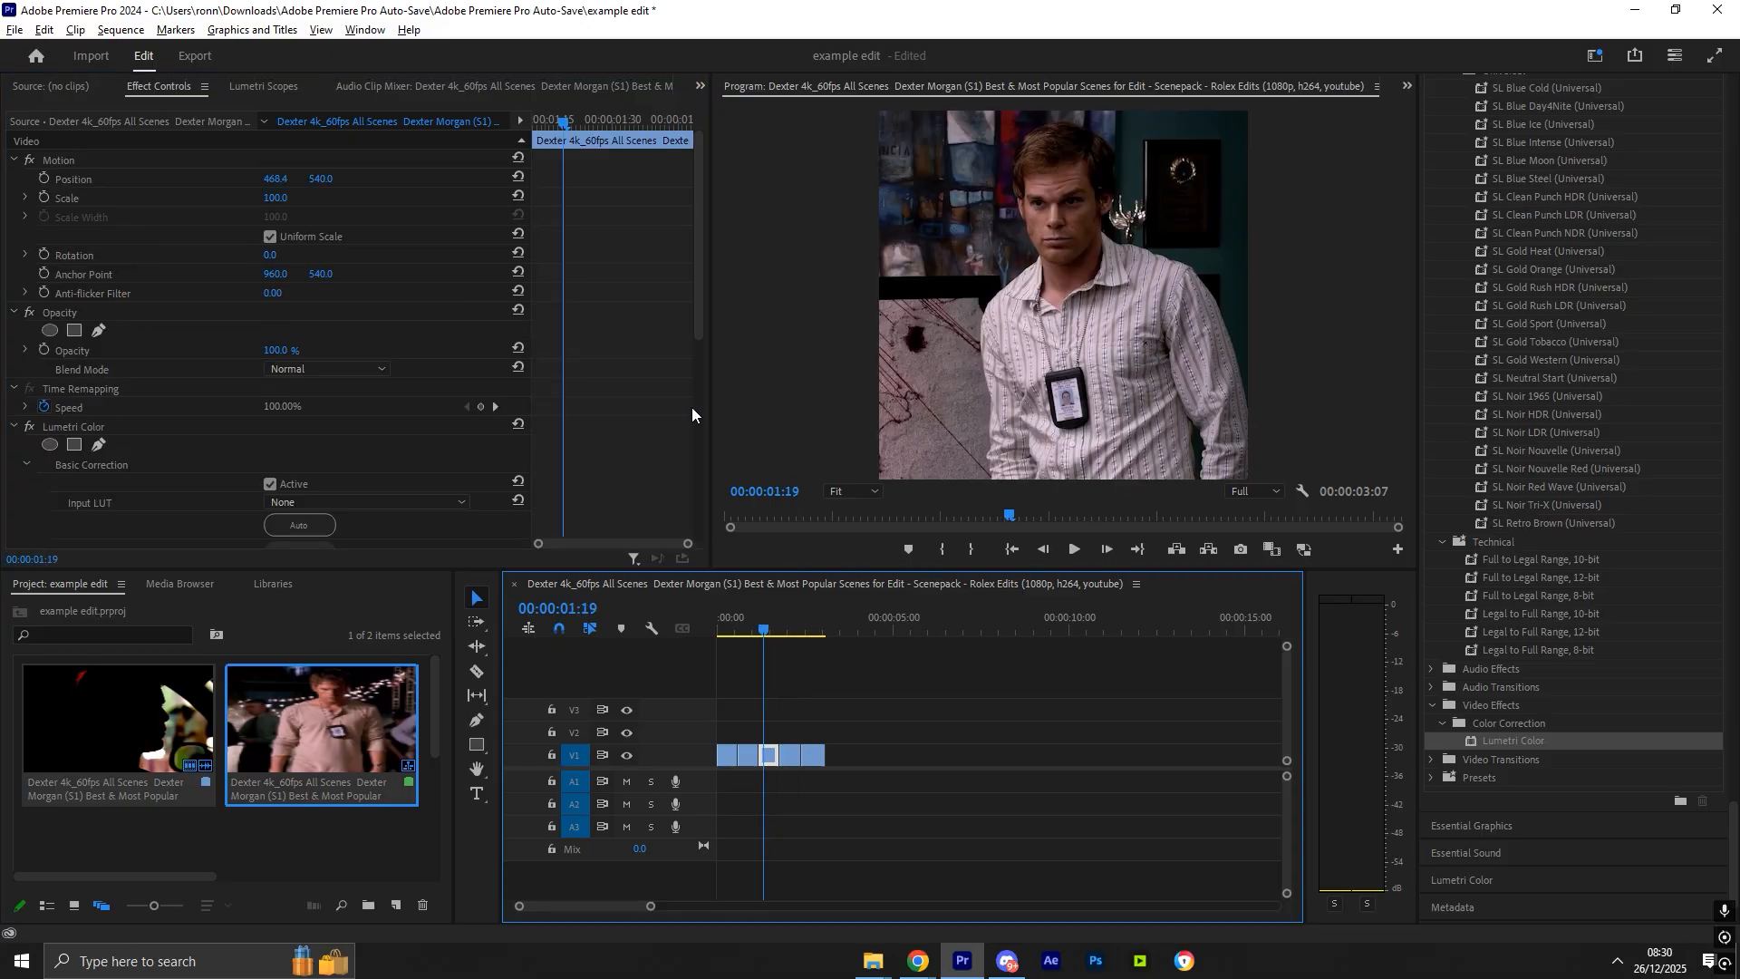
pyautogui.moveTo(697, 332); pyautogui.dragTo(697, 499)
pyautogui.moveTo(570, 373); pyautogui.dragTo(589, 378)
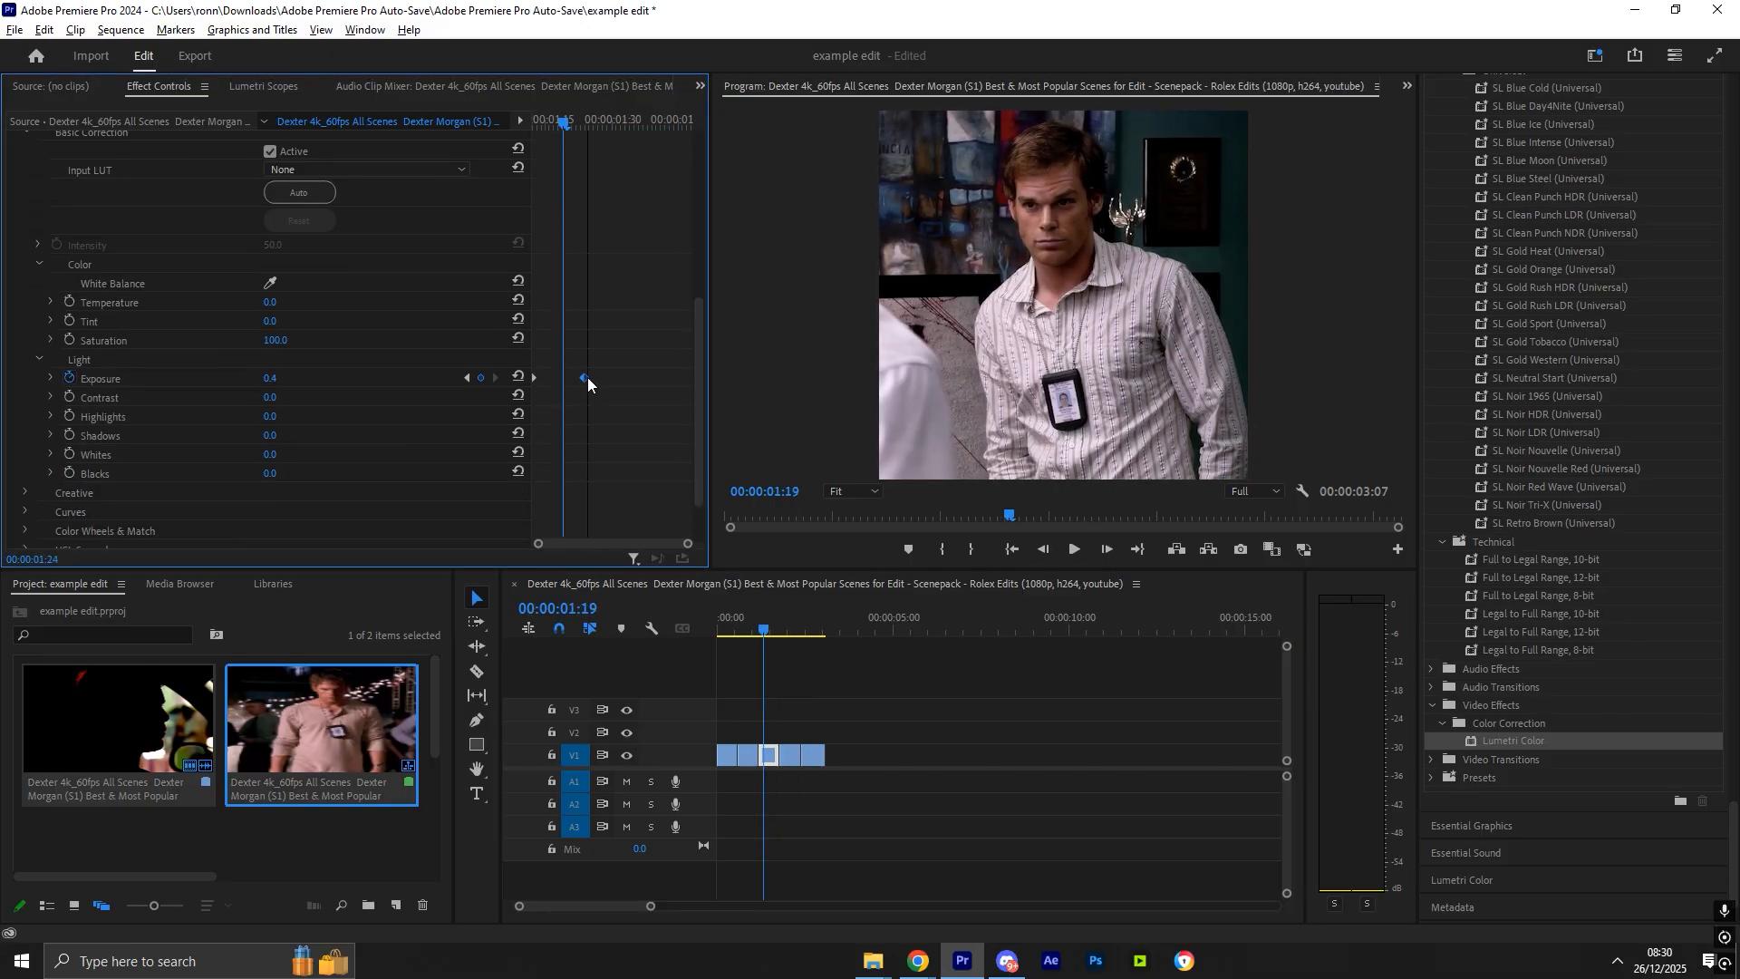
pyautogui.moveTo(765, 629); pyautogui.dragTo(747, 614)
pyautogui.moveTo(696, 314); pyautogui.dragTo(712, 485)
pyautogui.press('space')
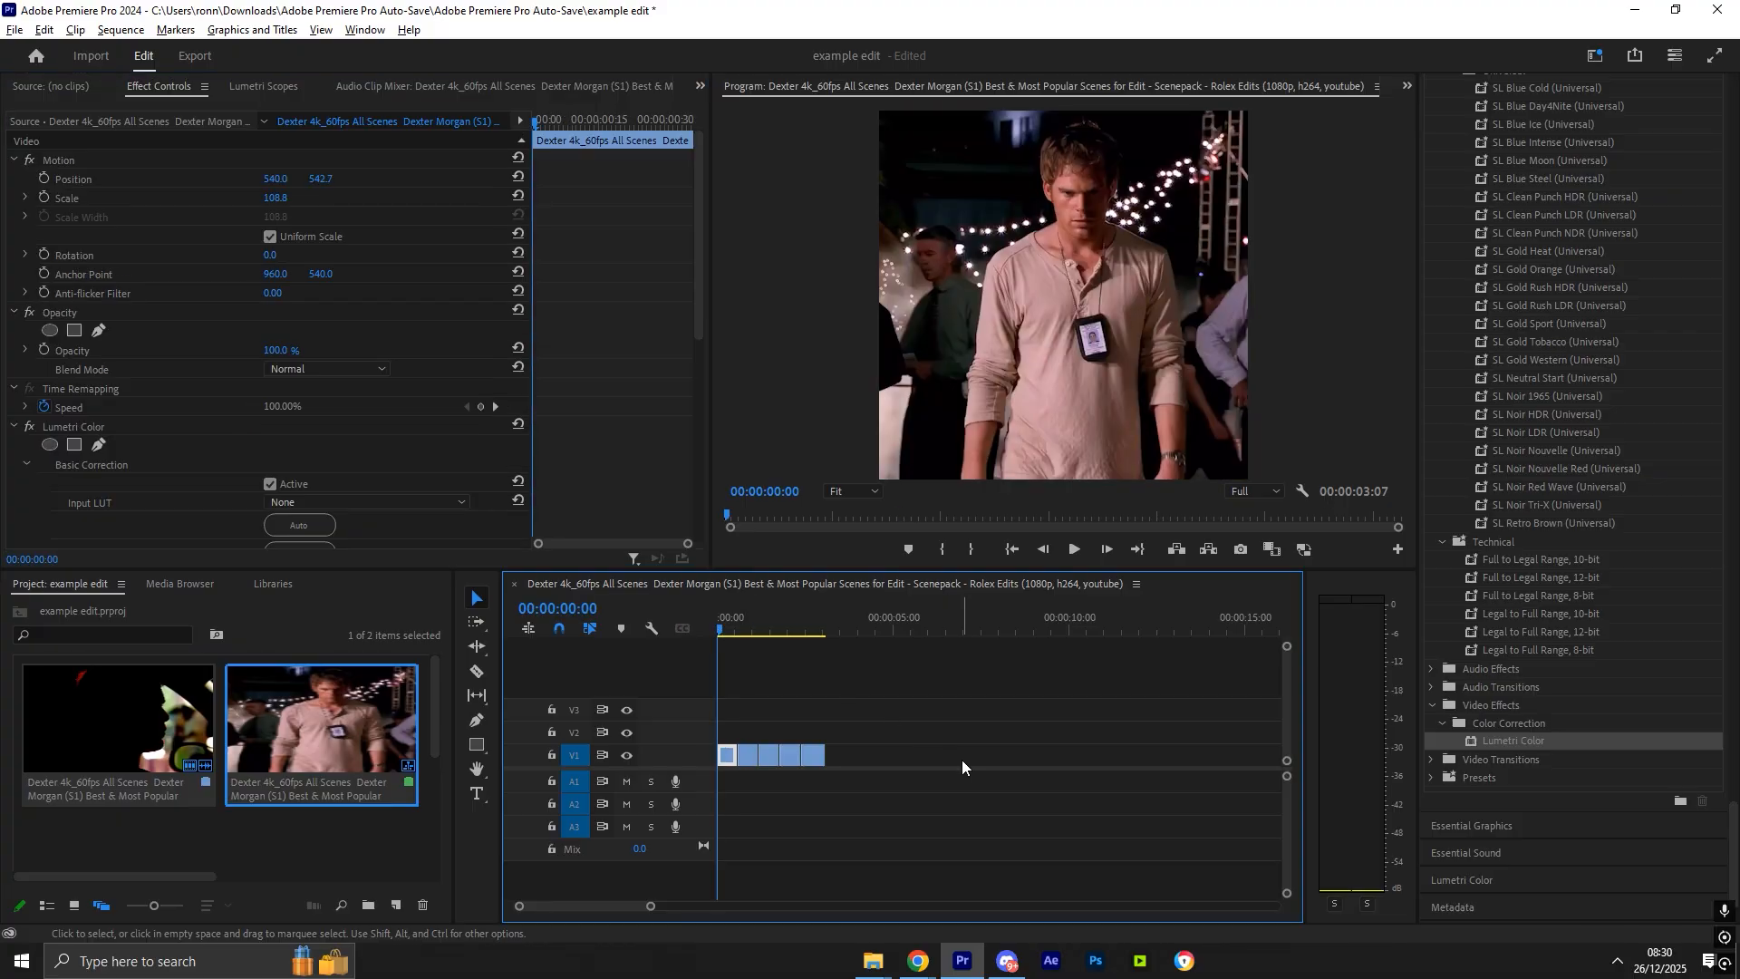
# - Play back the sequence from the start to review the exposure fades
pyautogui.click(1062, 812)
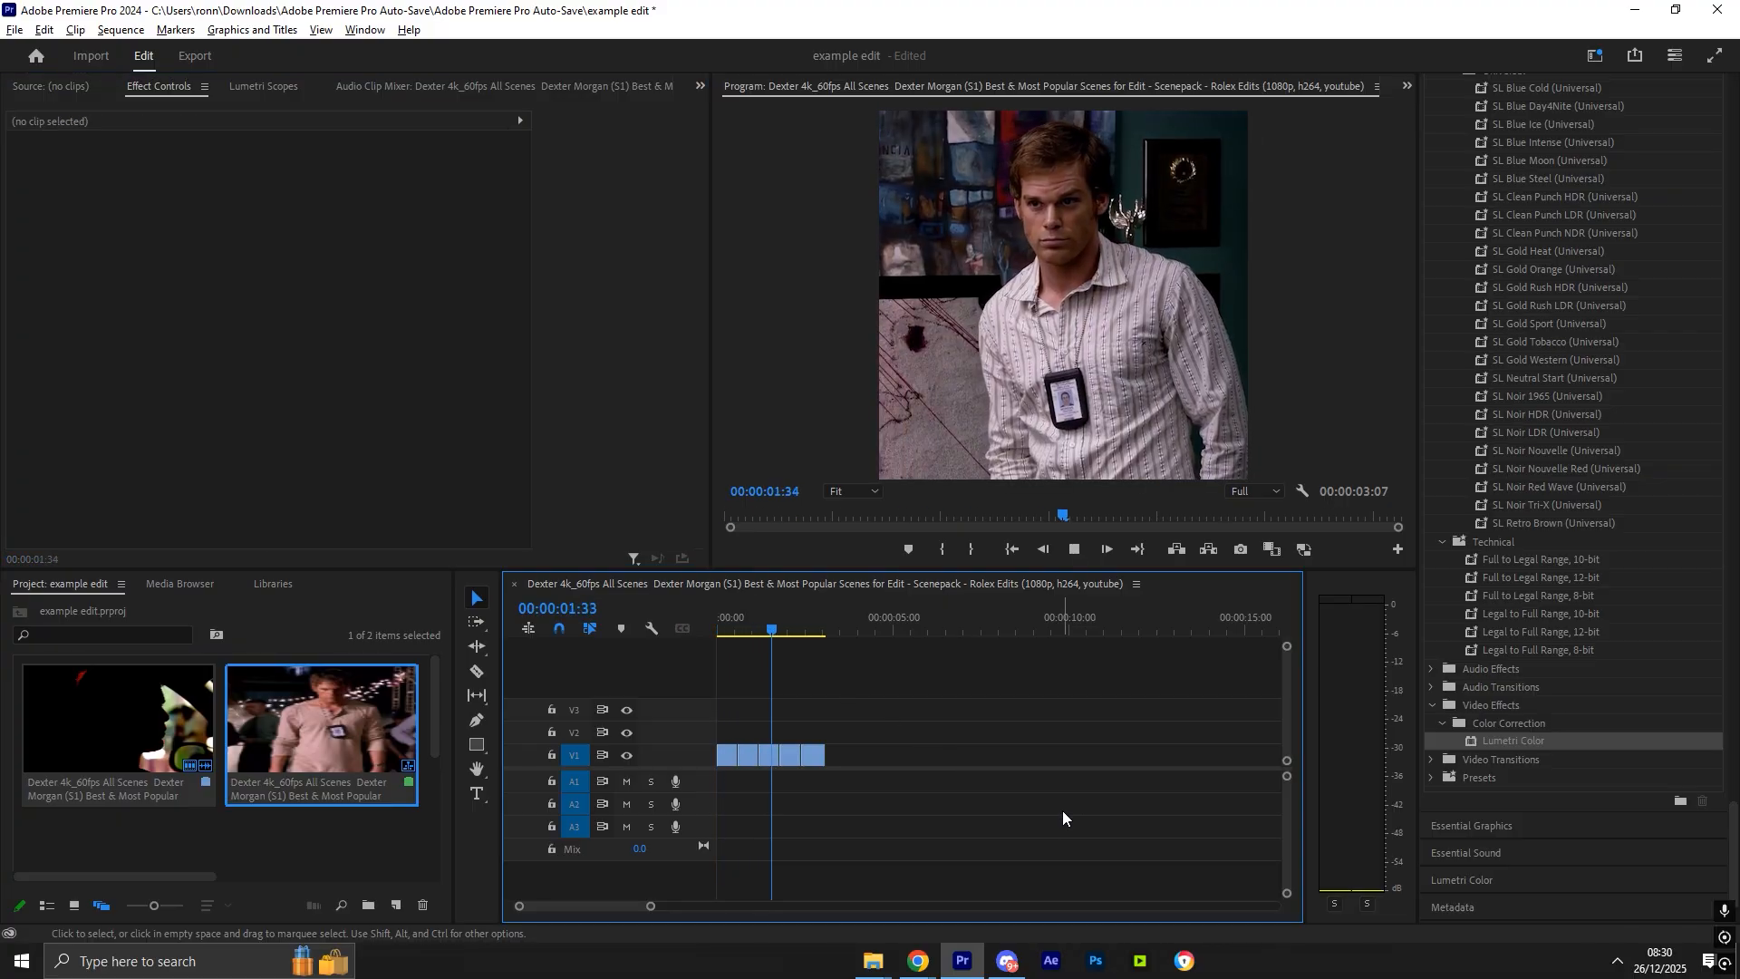
pyautogui.press('space')
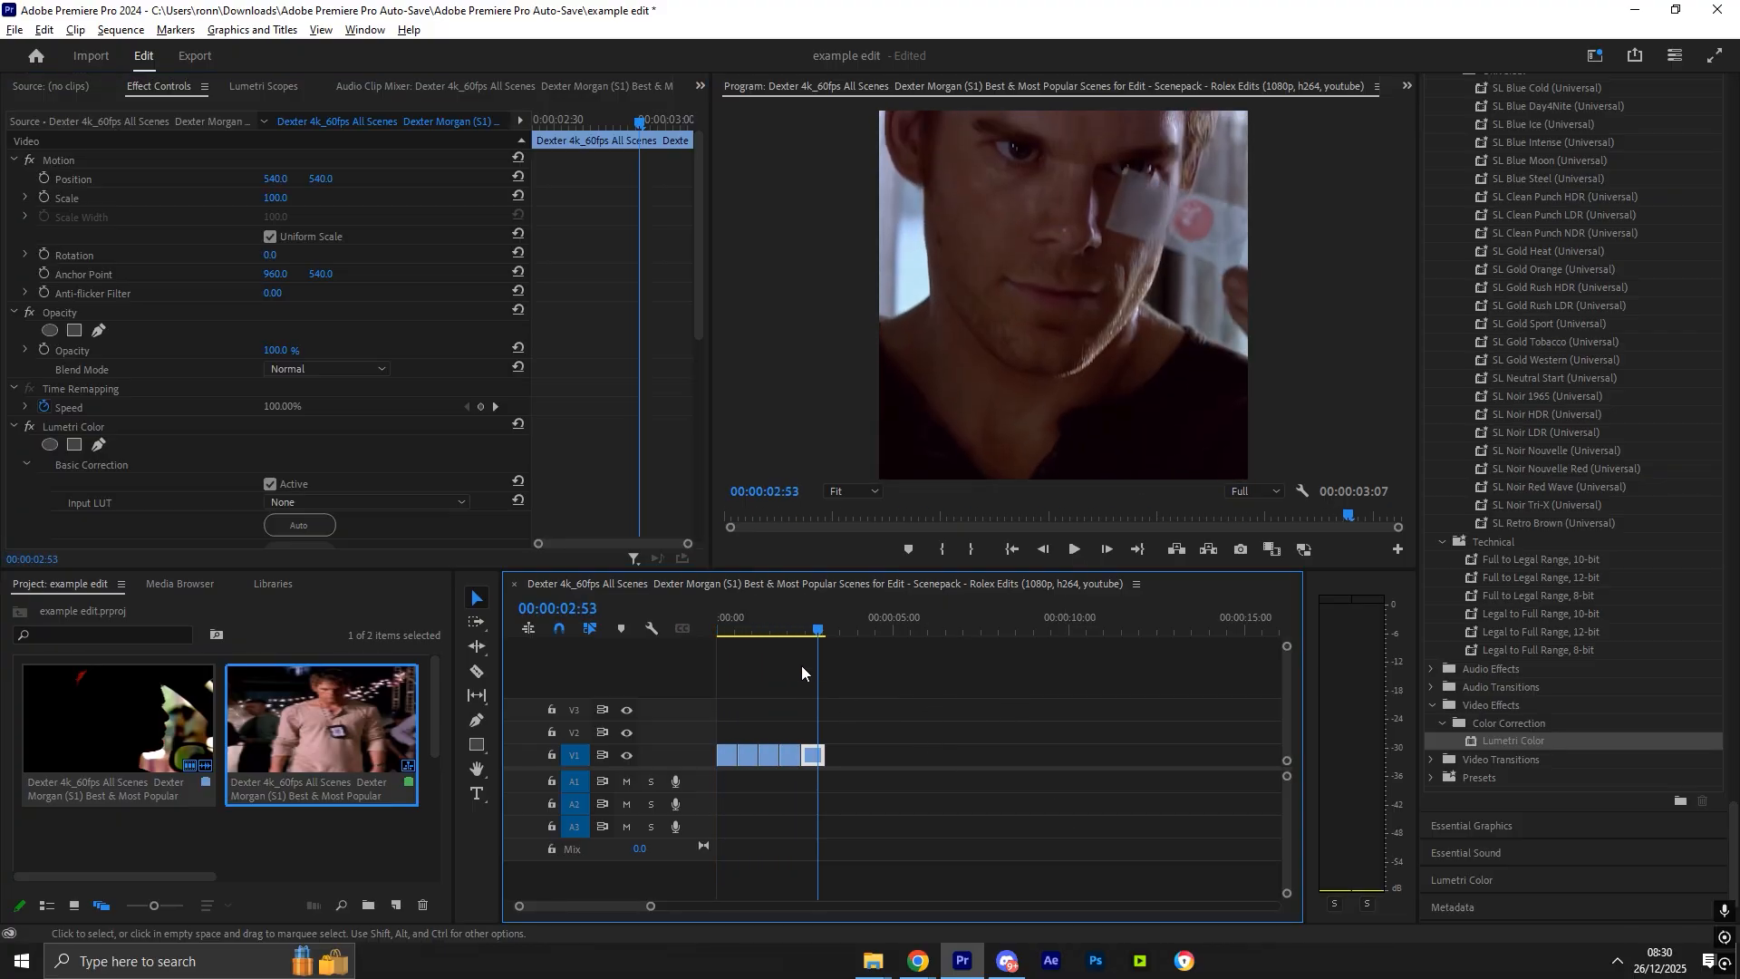
pyautogui.press('space')
pyautogui.moveTo(736, 627); pyautogui.dragTo(710, 627)
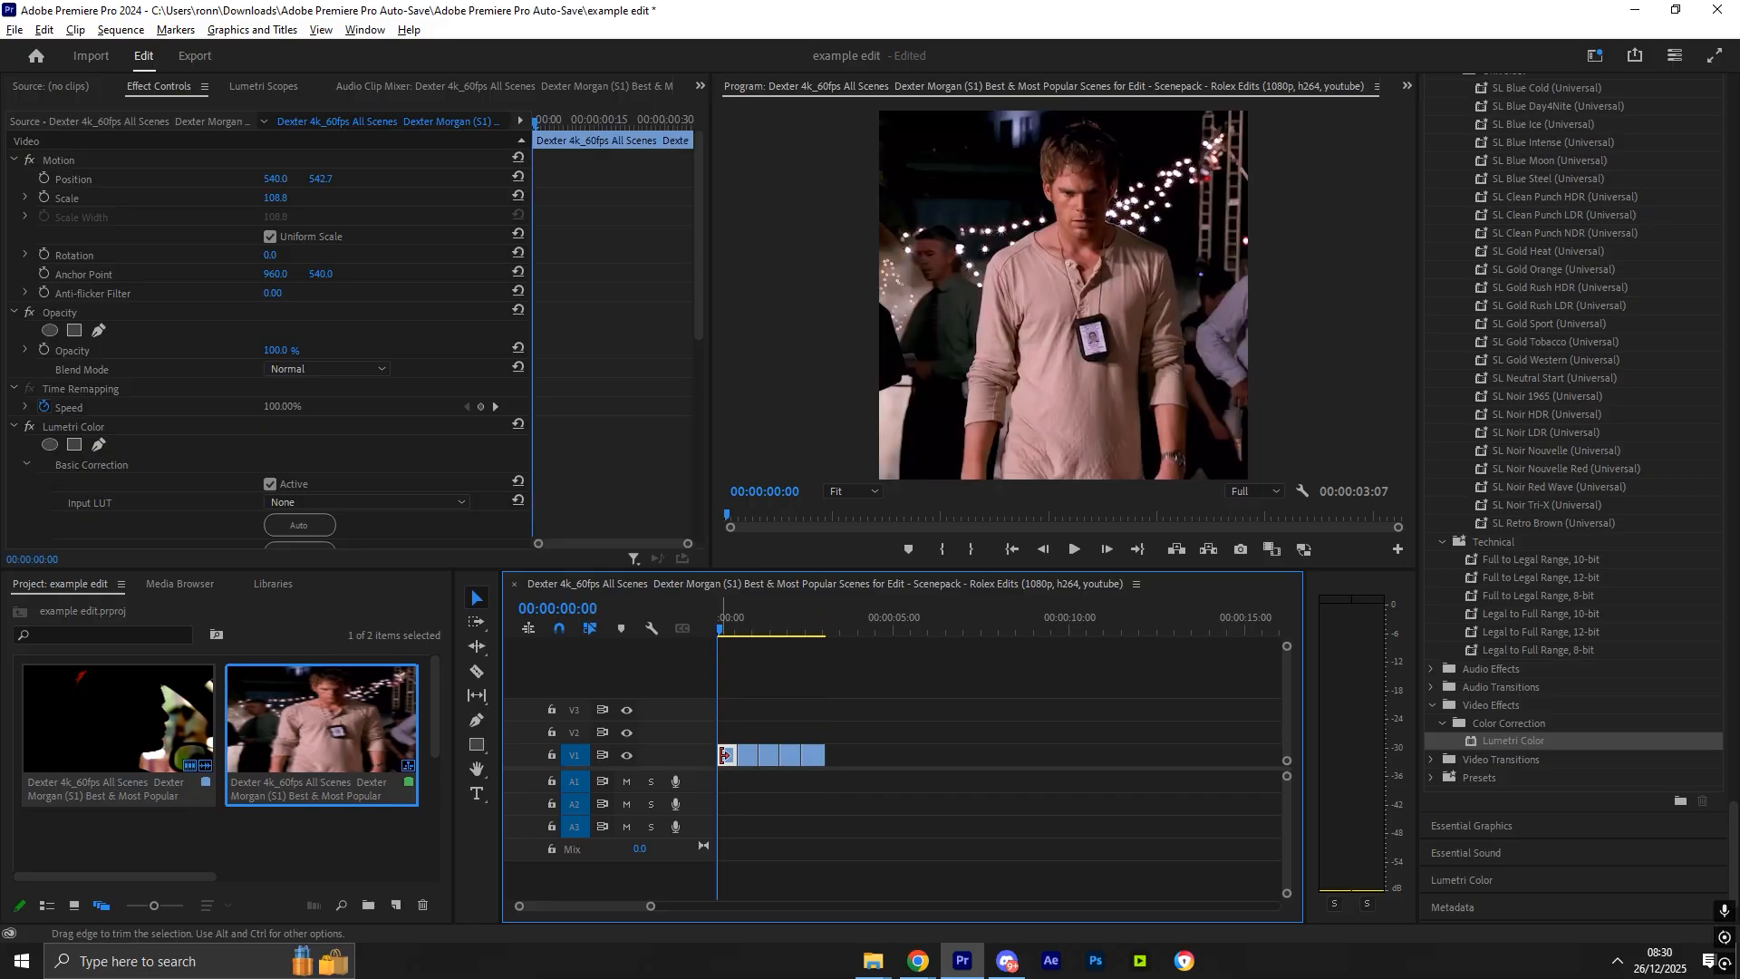
pyautogui.moveTo(698, 318); pyautogui.dragTo(704, 501)
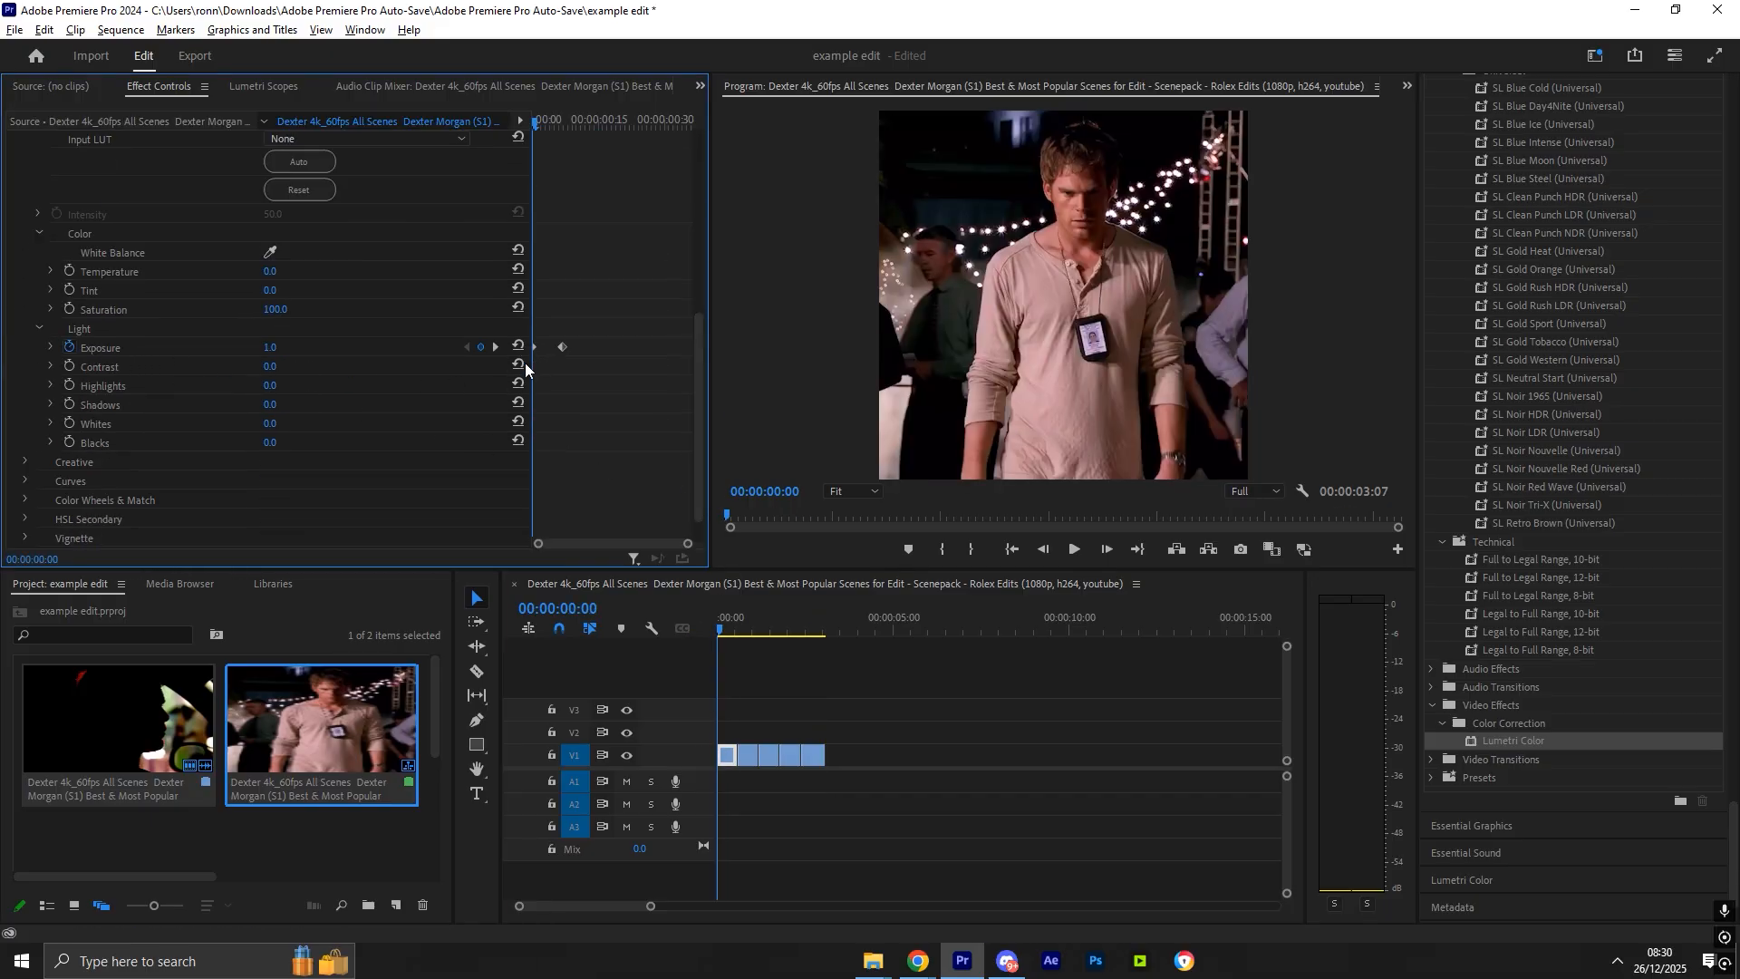
pyautogui.click(781, 666)
# - Search for Unsharp Mask, apply it to the first clip and set its Radius to 10
pyautogui.click(1472, 135)
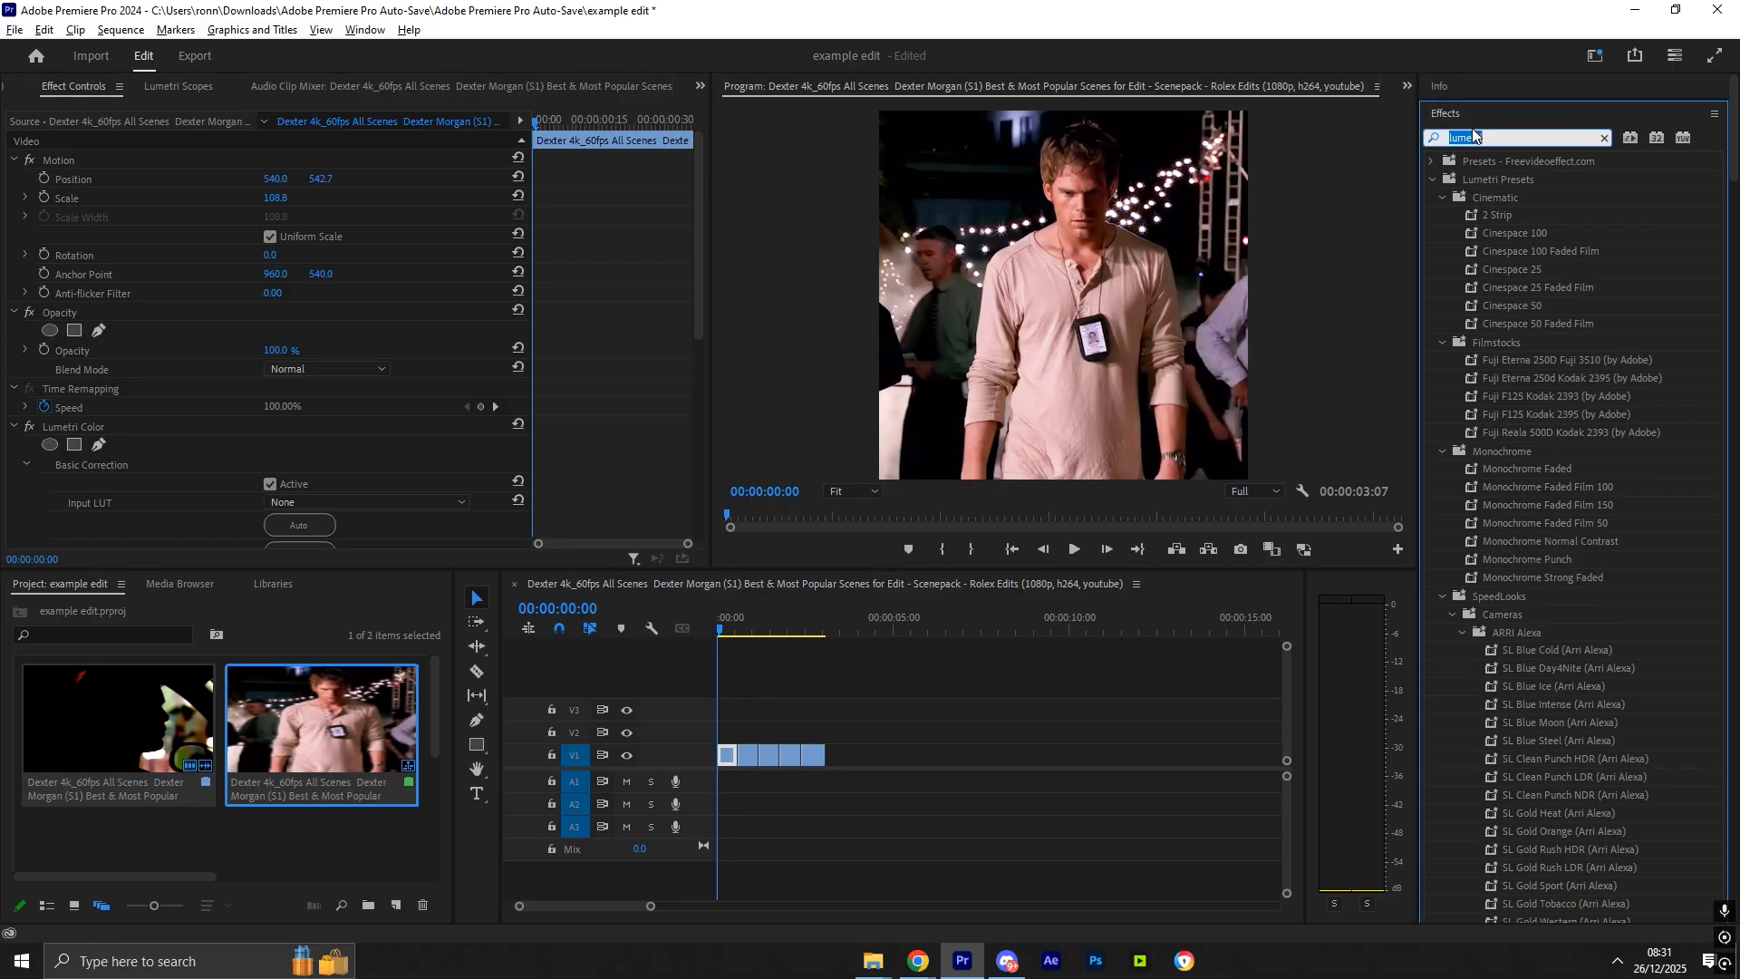
pyautogui.write('unsharp')
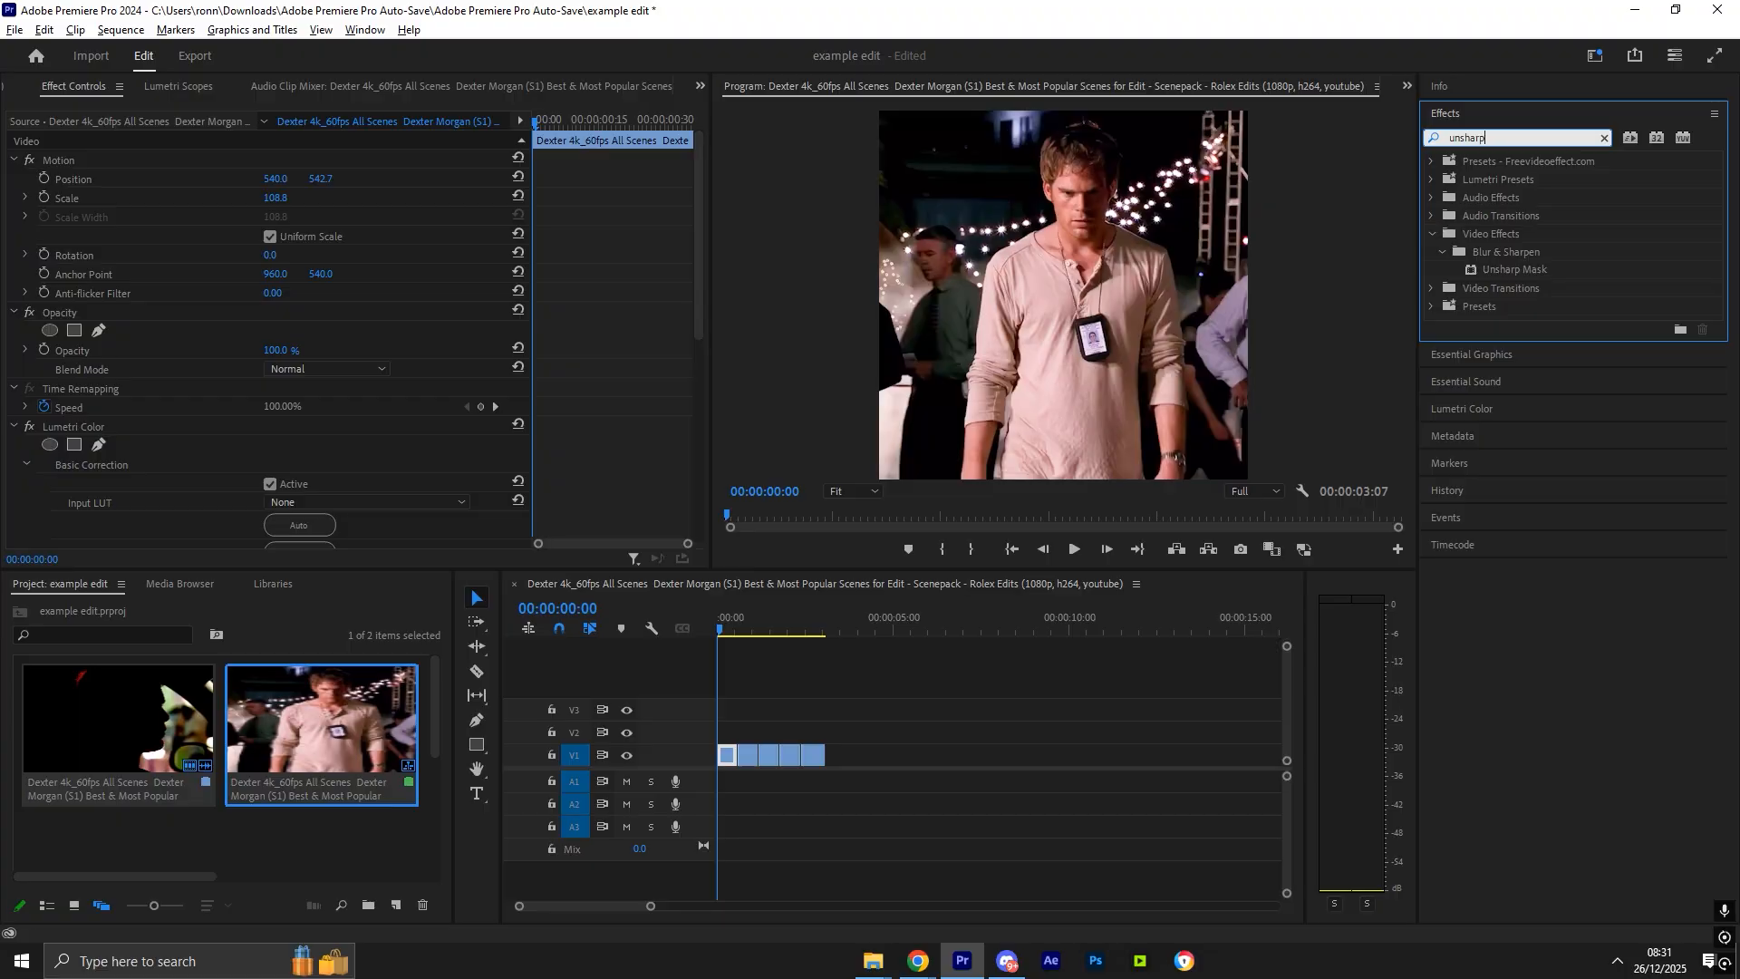
pyautogui.moveTo(757, 754); pyautogui.dragTo(759, 755)
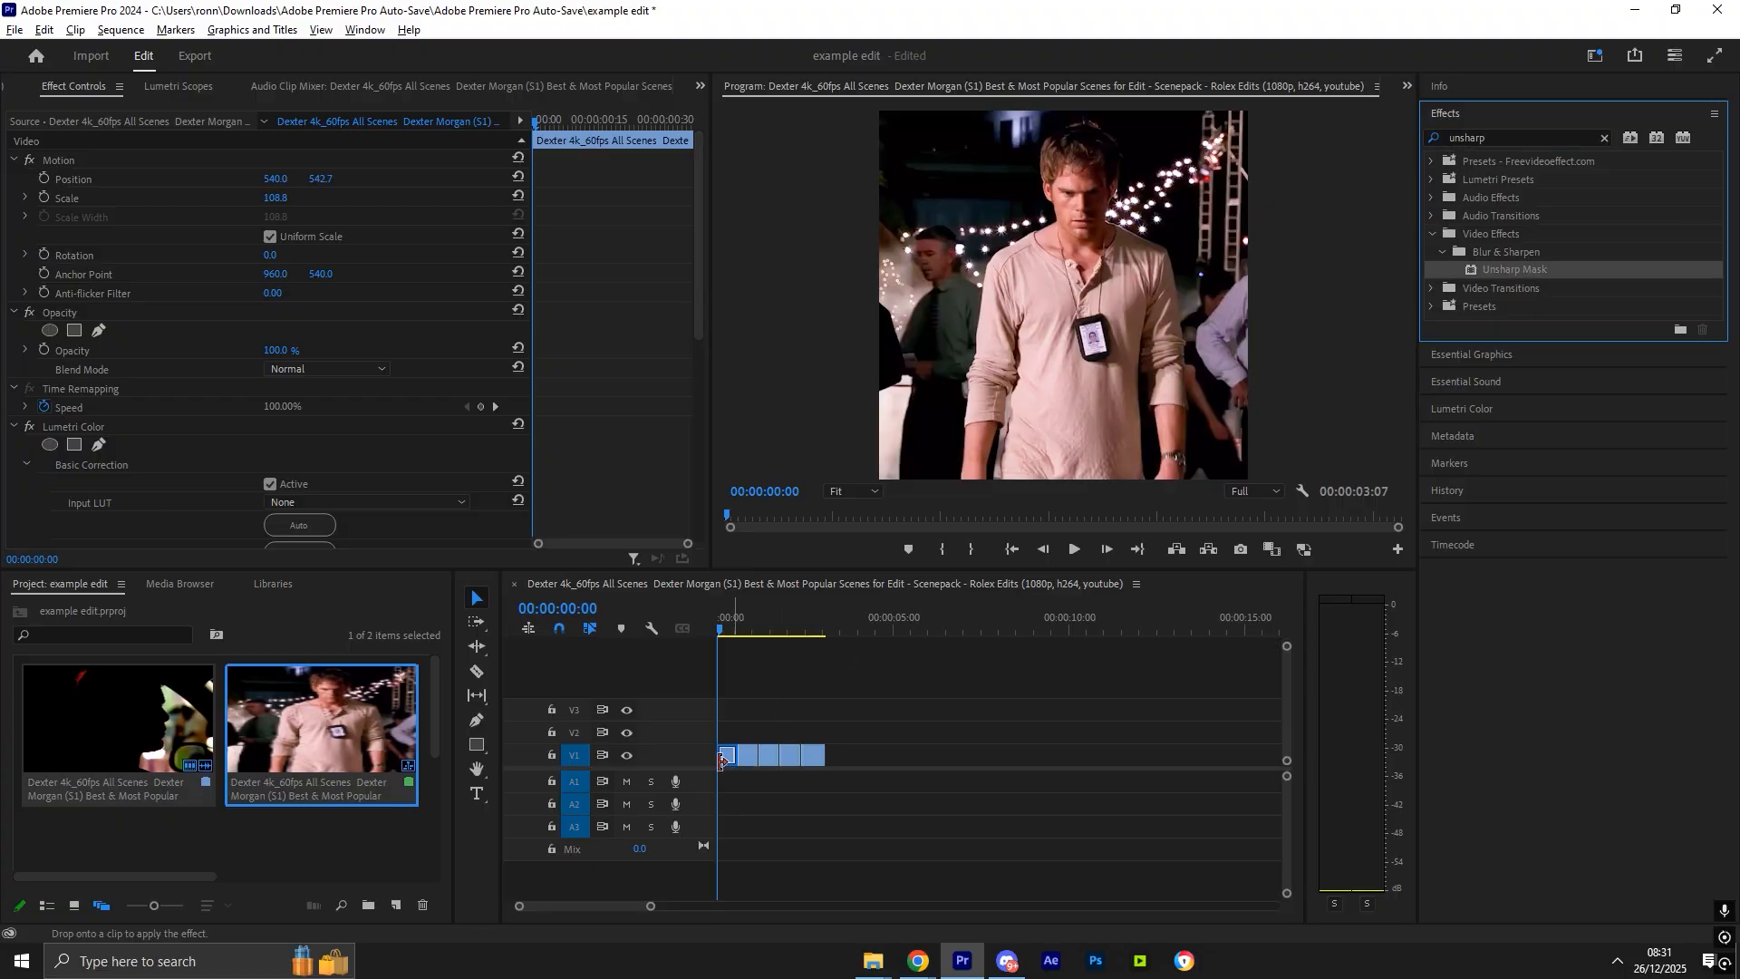
pyautogui.moveTo(694, 269); pyautogui.dragTo(716, 490)
pyautogui.click(270, 481)
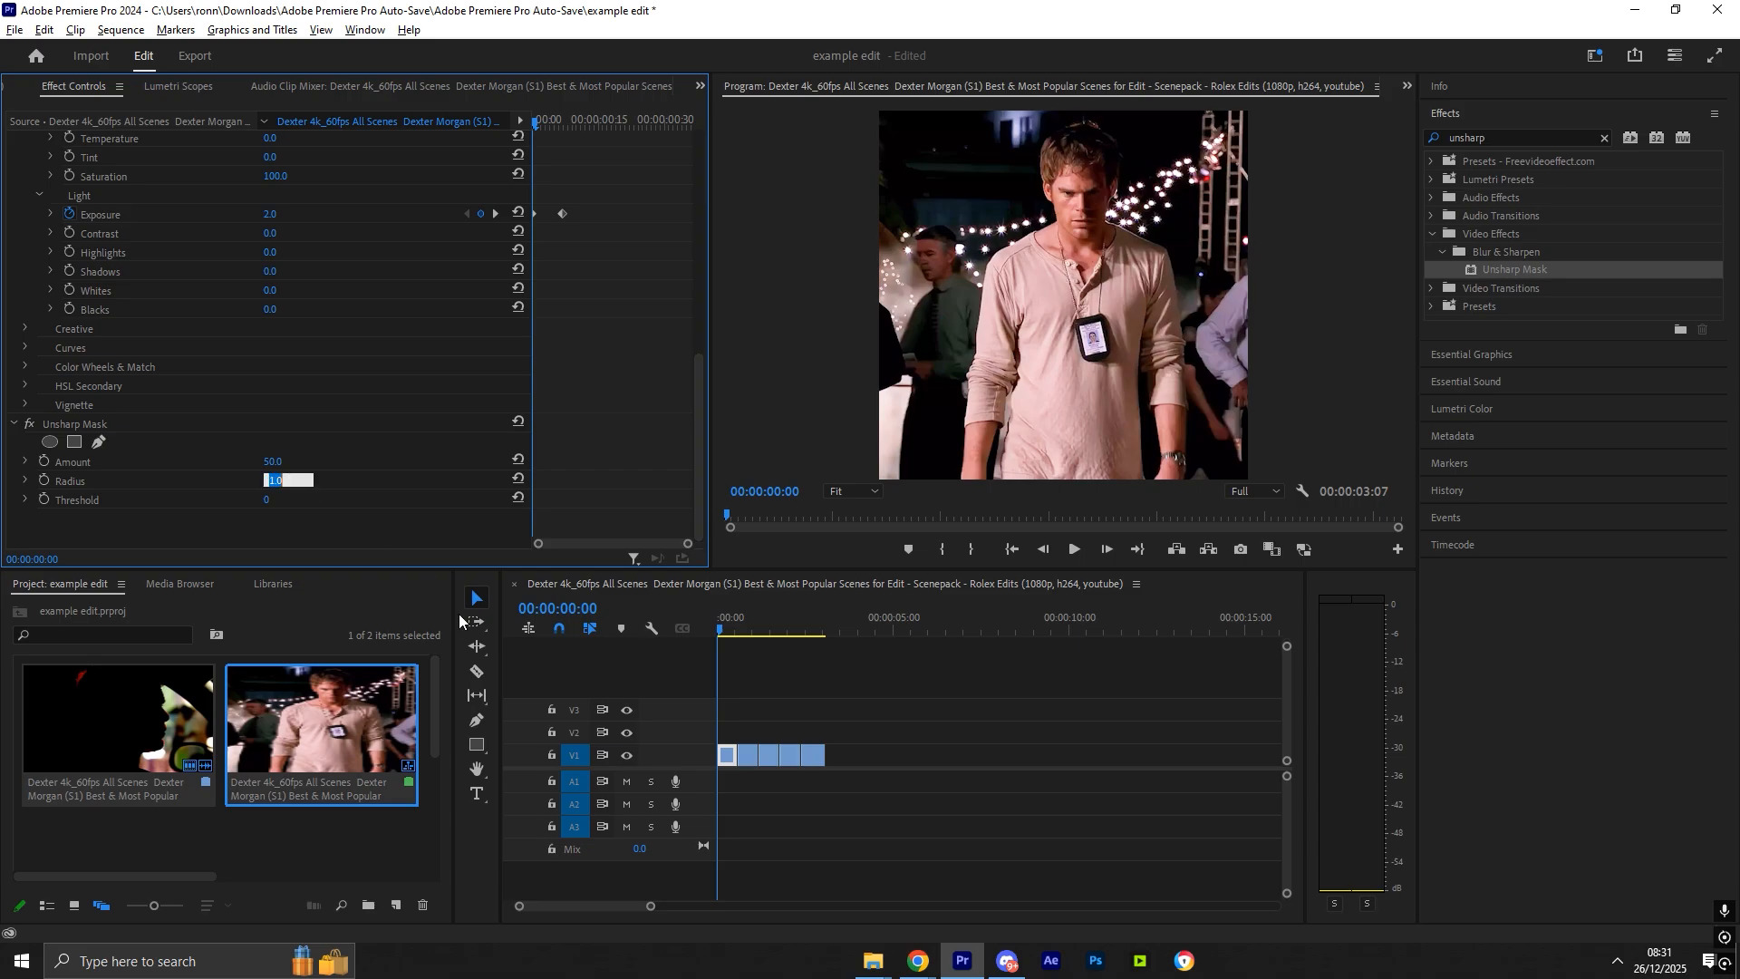
pyautogui.write('10')
pyautogui.press('Return')
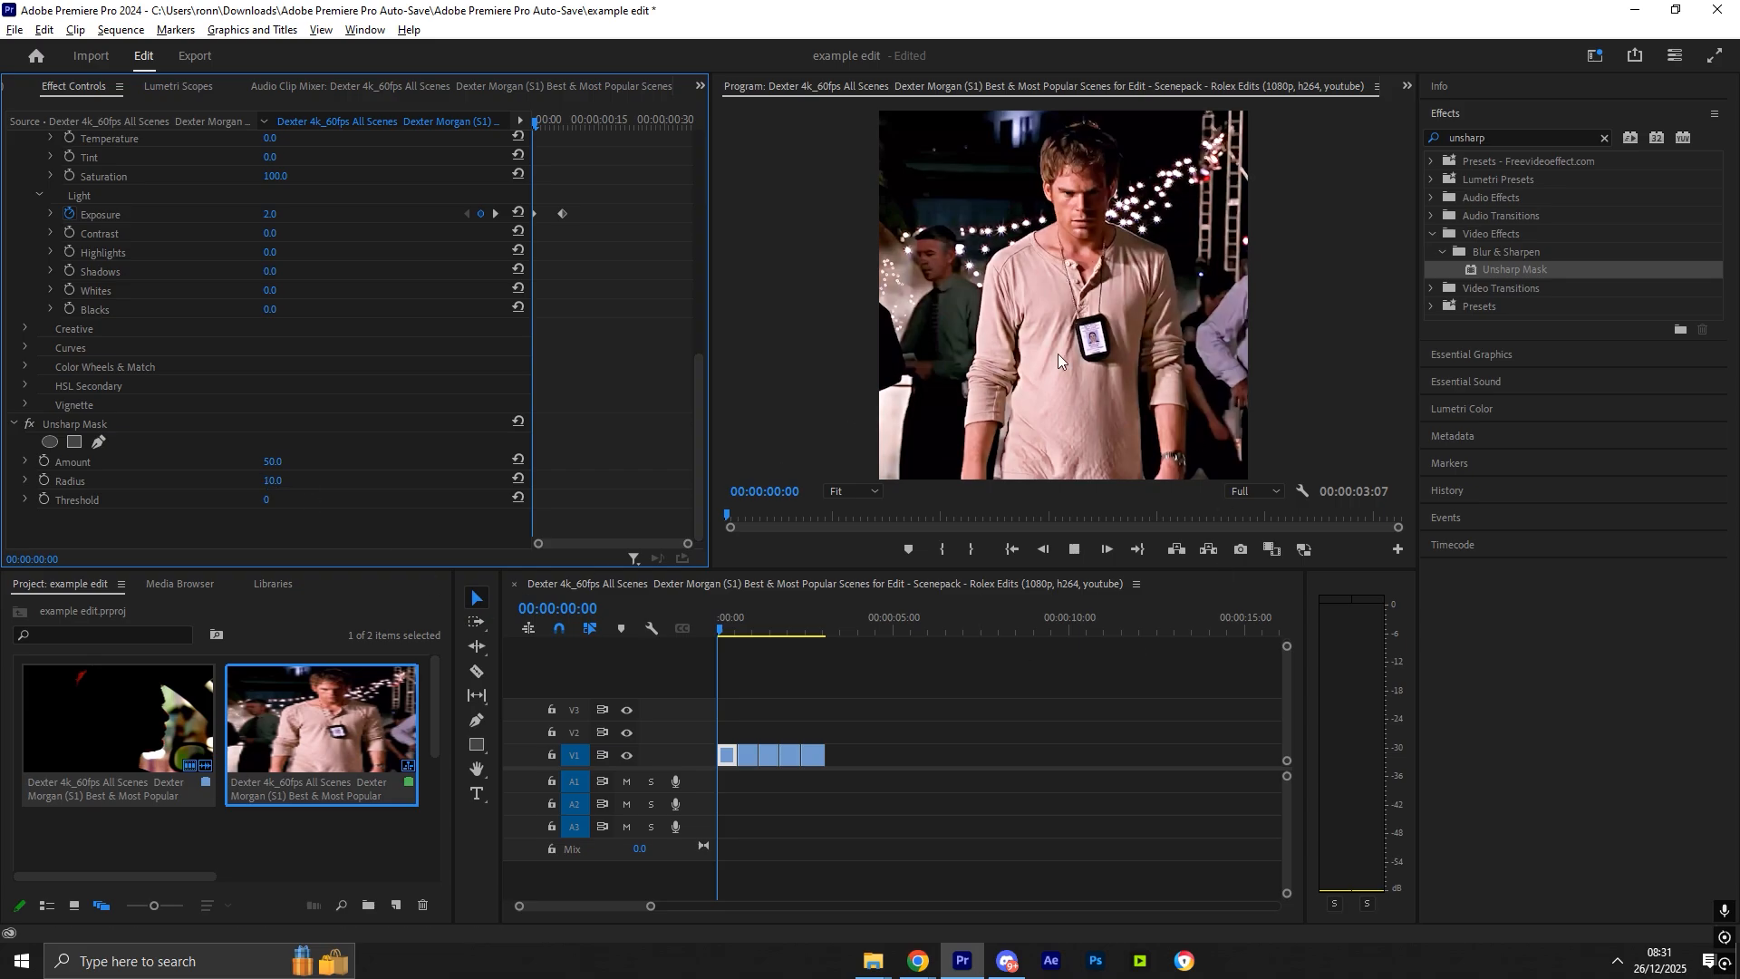
# - Copy the Unsharp Mask effect onto the remaining clips and play back the result
pyautogui.press('space')
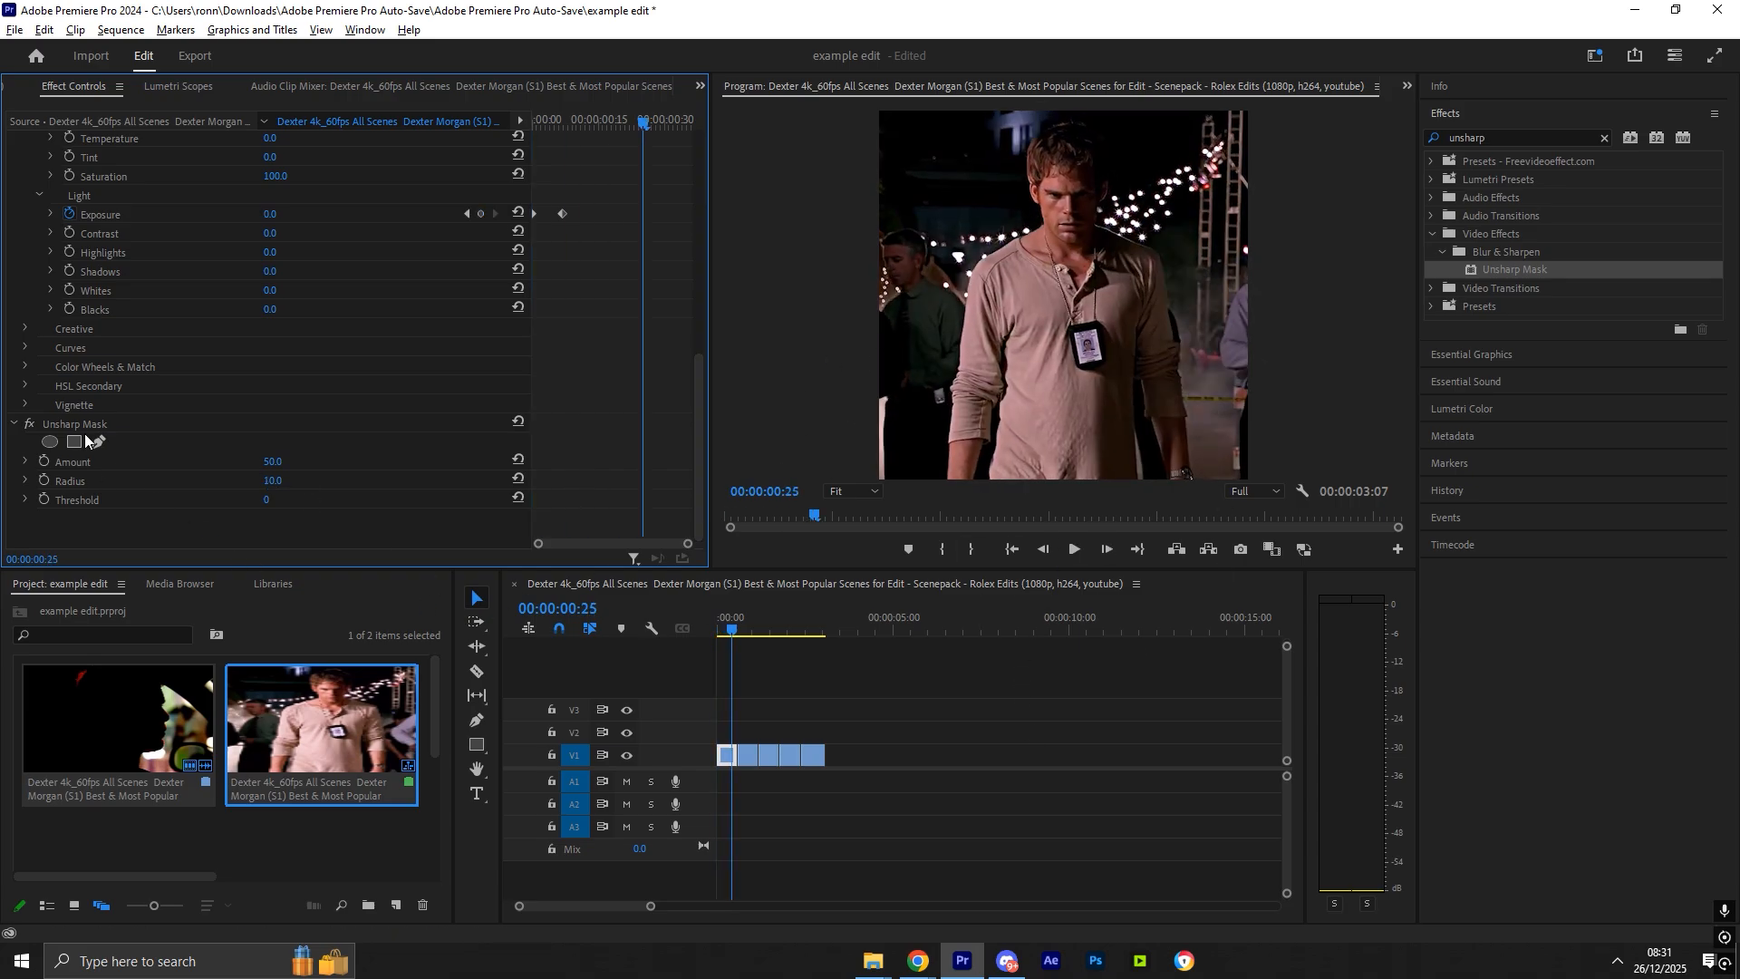
pyautogui.click(52, 427)
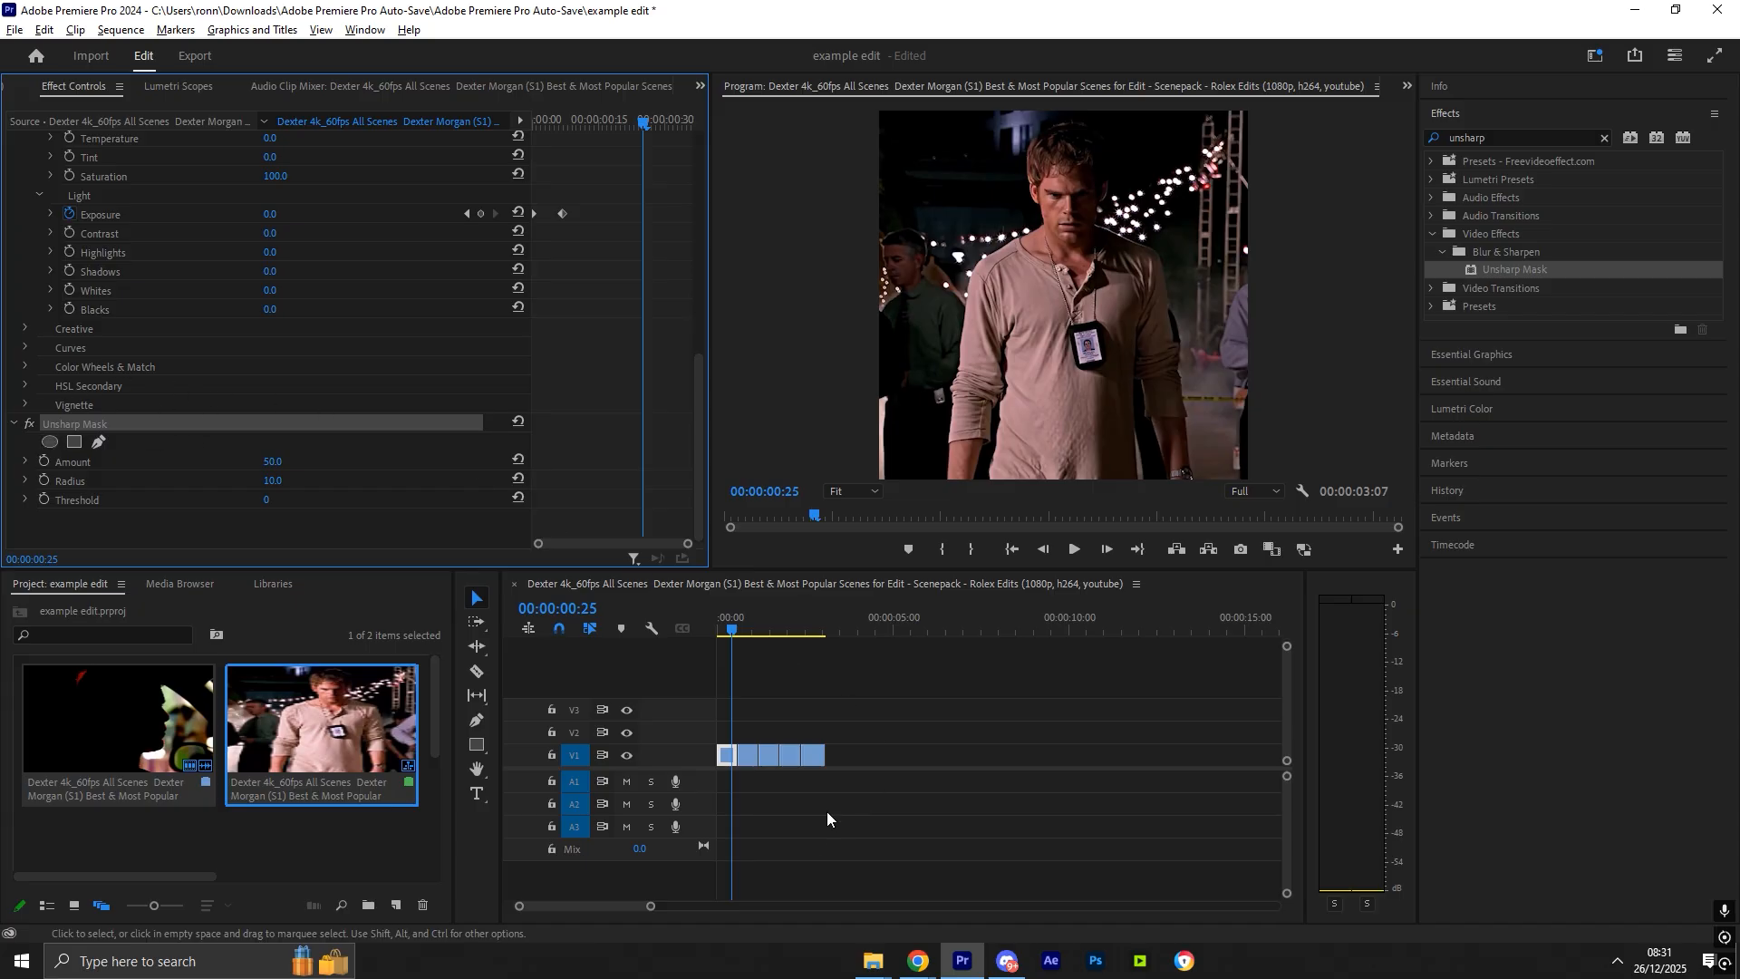
pyautogui.moveTo(898, 789); pyautogui.dragTo(744, 752)
pyautogui.press('space')
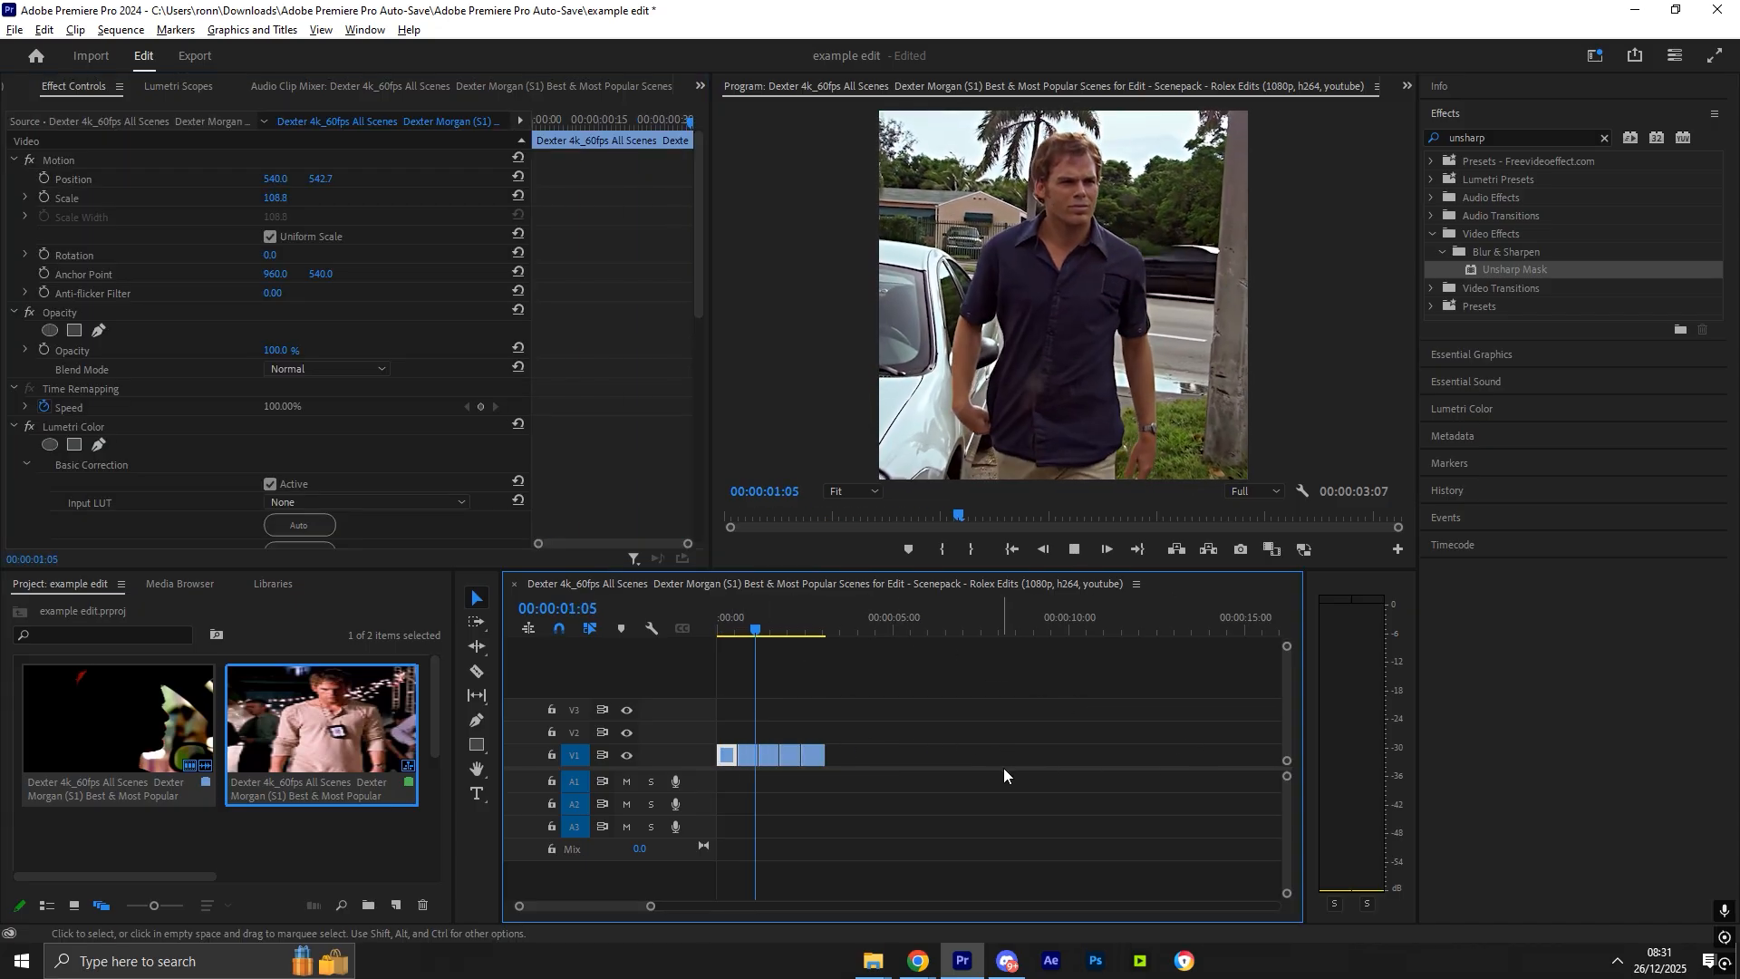
pyautogui.press('space')
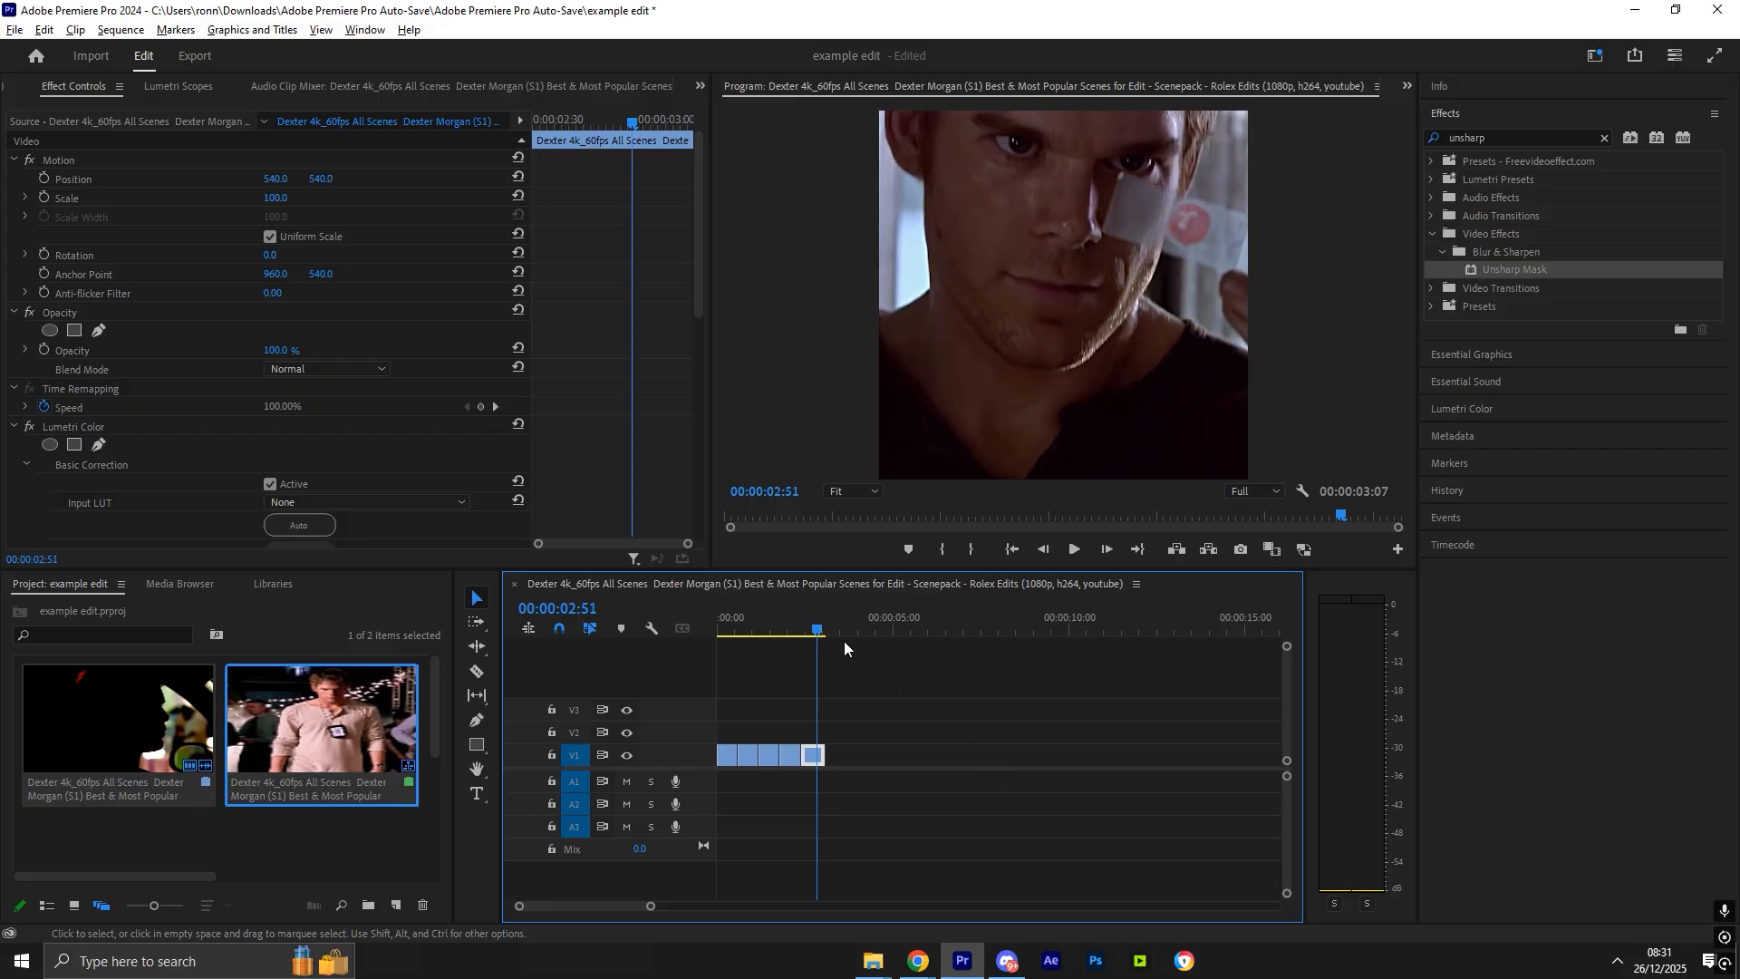
# - Create a new 1080x1080 adjustment layer in the project
pyautogui.moveTo(436, 681); pyautogui.dragTo(437, 703)
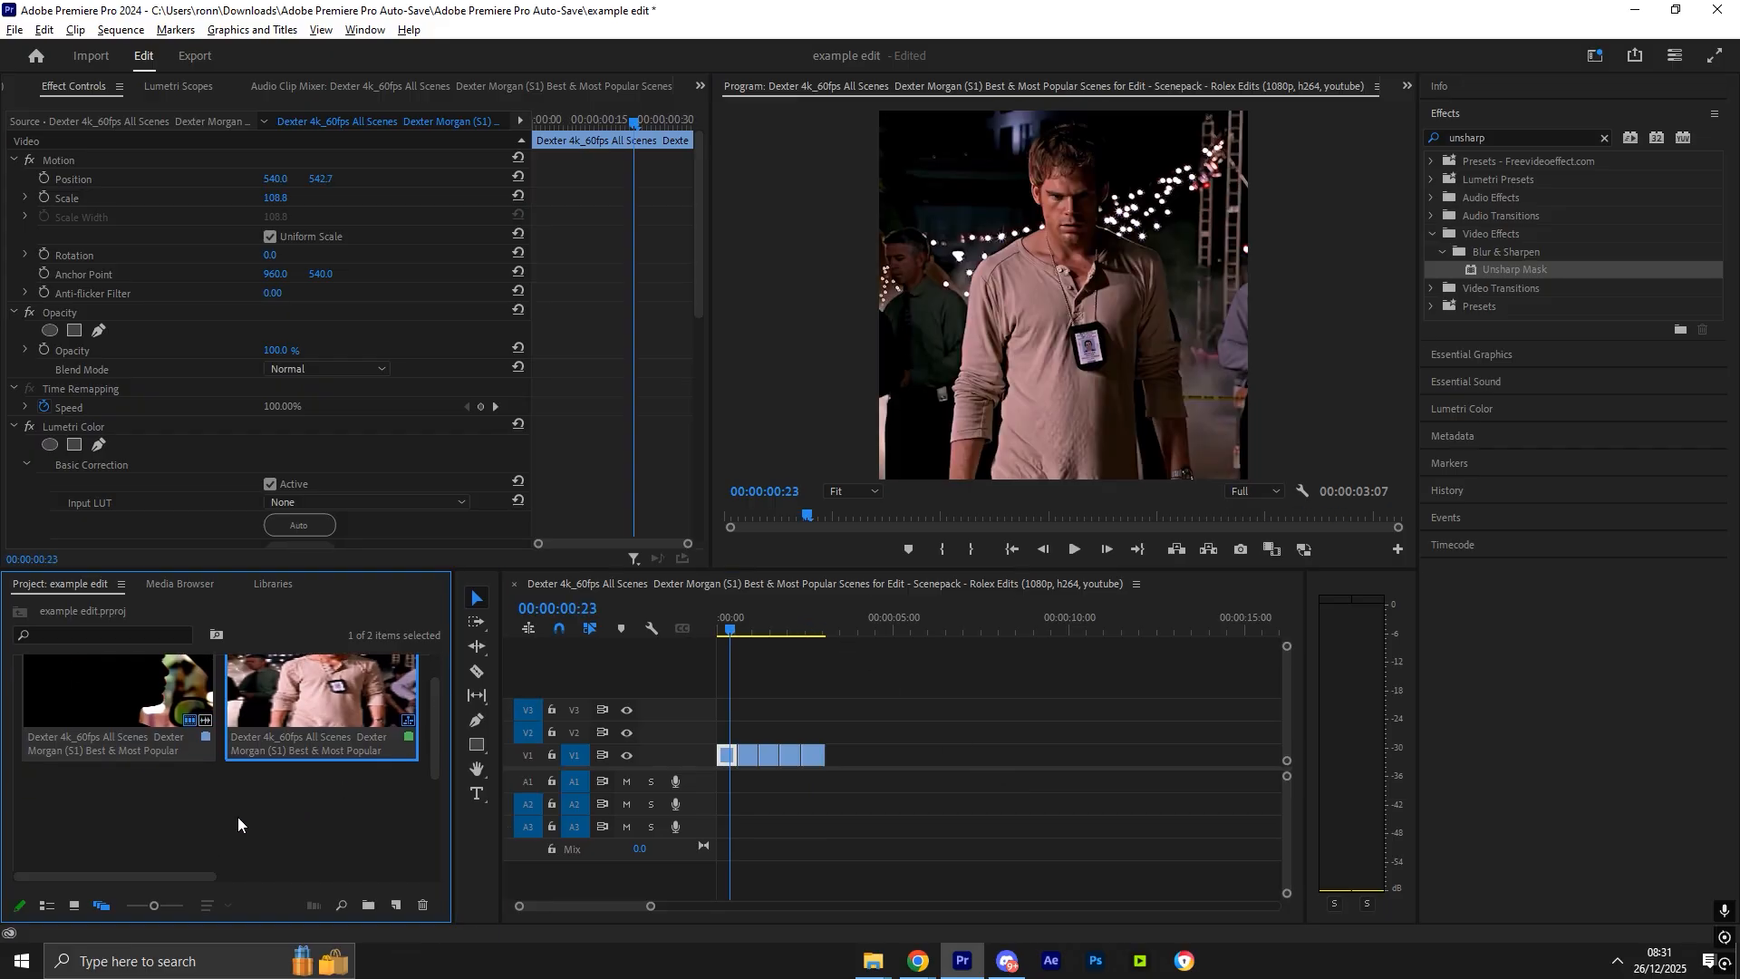
pyautogui.rightClick(237, 818)
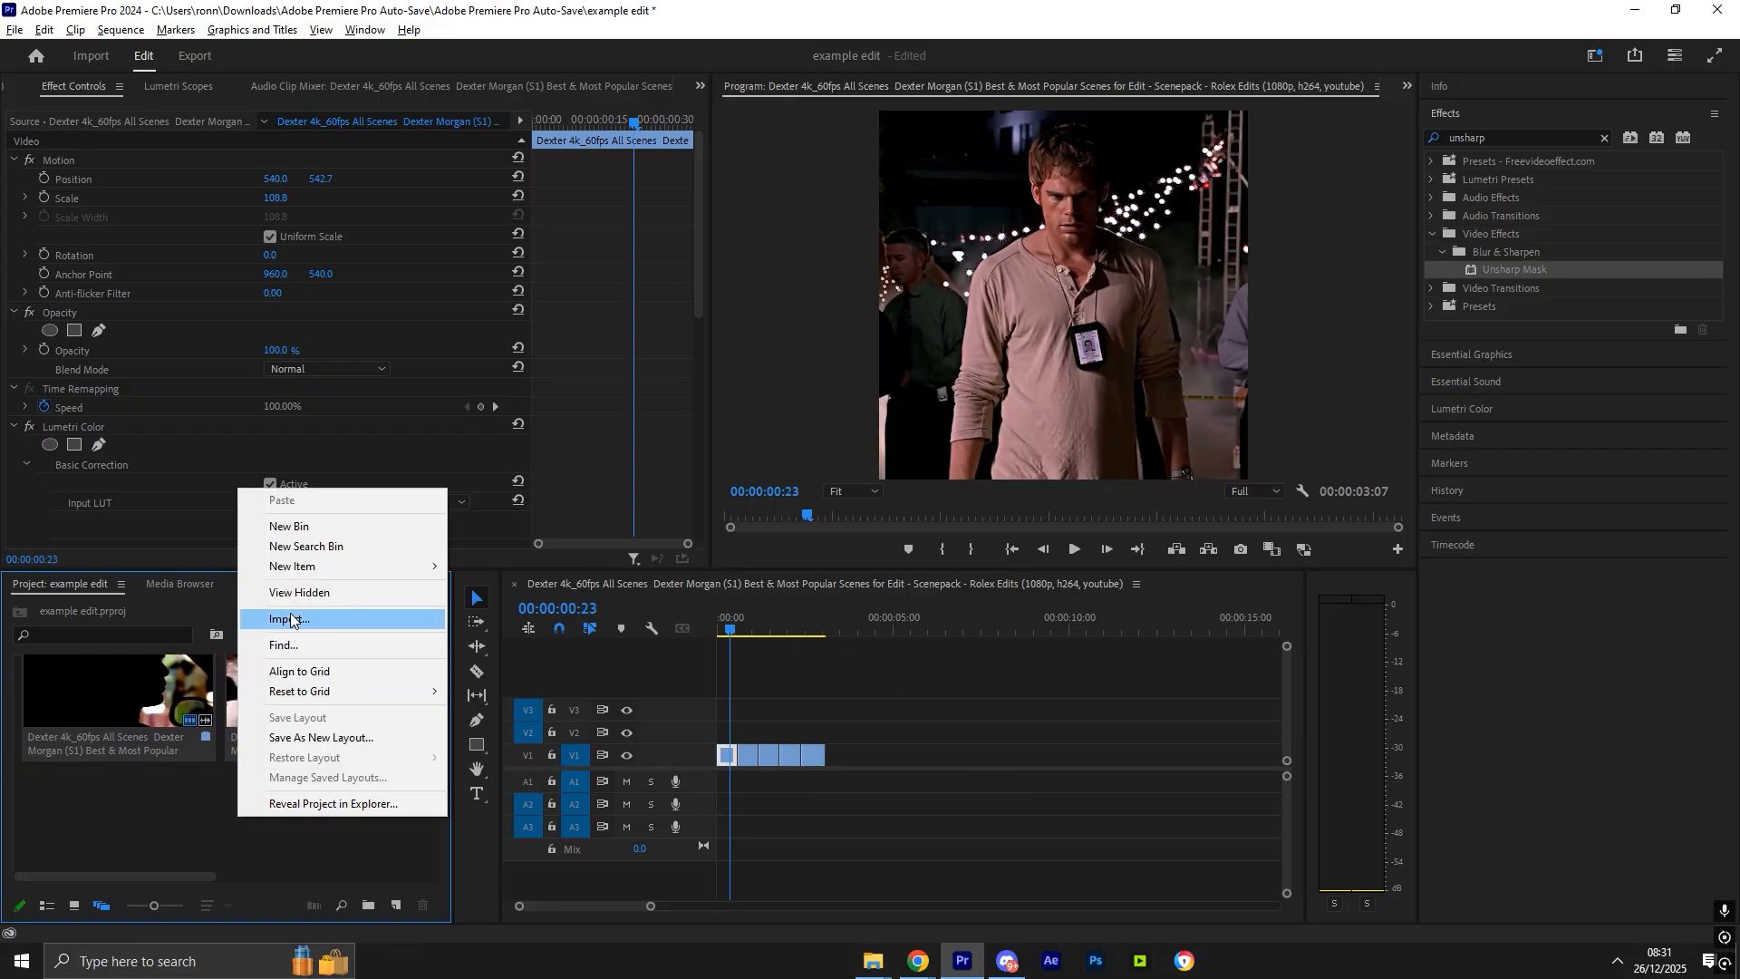
pyautogui.moveTo(291, 570)
pyautogui.click(520, 626)
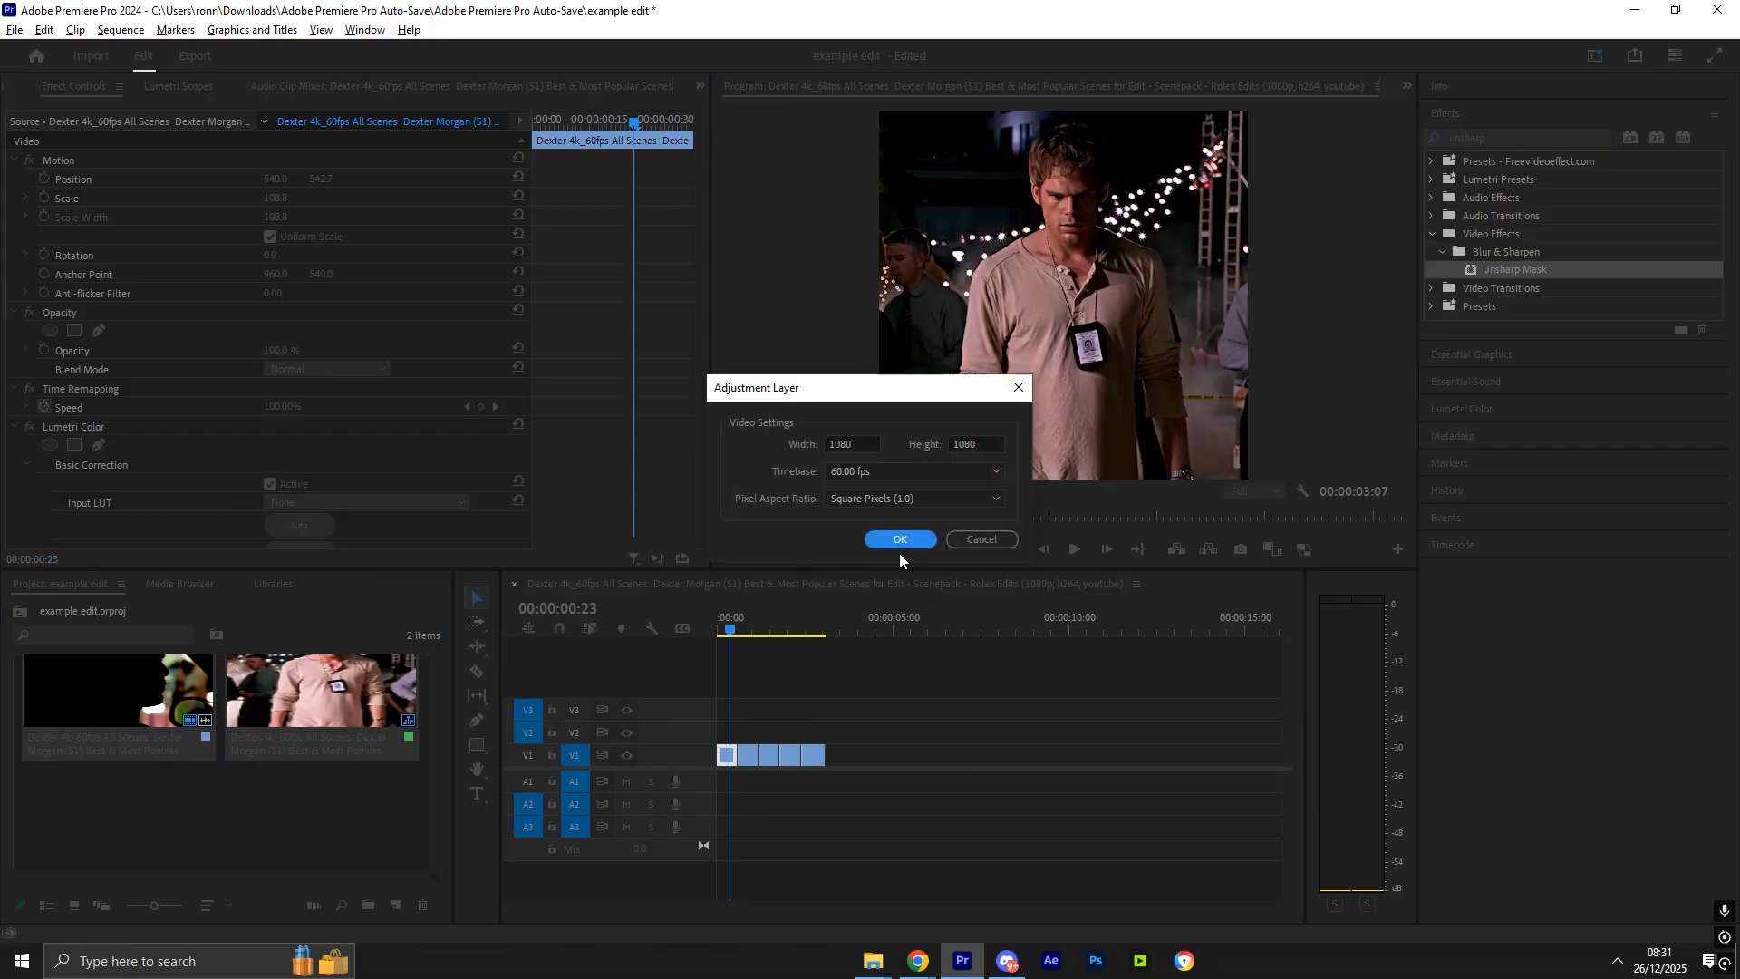
pyautogui.click(898, 536)
# - Place the adjustment layer on the track above the clips so it spans the whole sequence
pyautogui.scroll(-1, 437, 732)
pyautogui.moveTo(191, 786); pyautogui.dragTo(723, 736)
pyautogui.moveTo(651, 906); pyautogui.dragTo(642, 907)
pyautogui.moveTo(769, 731); pyautogui.dragTo(717, 729)
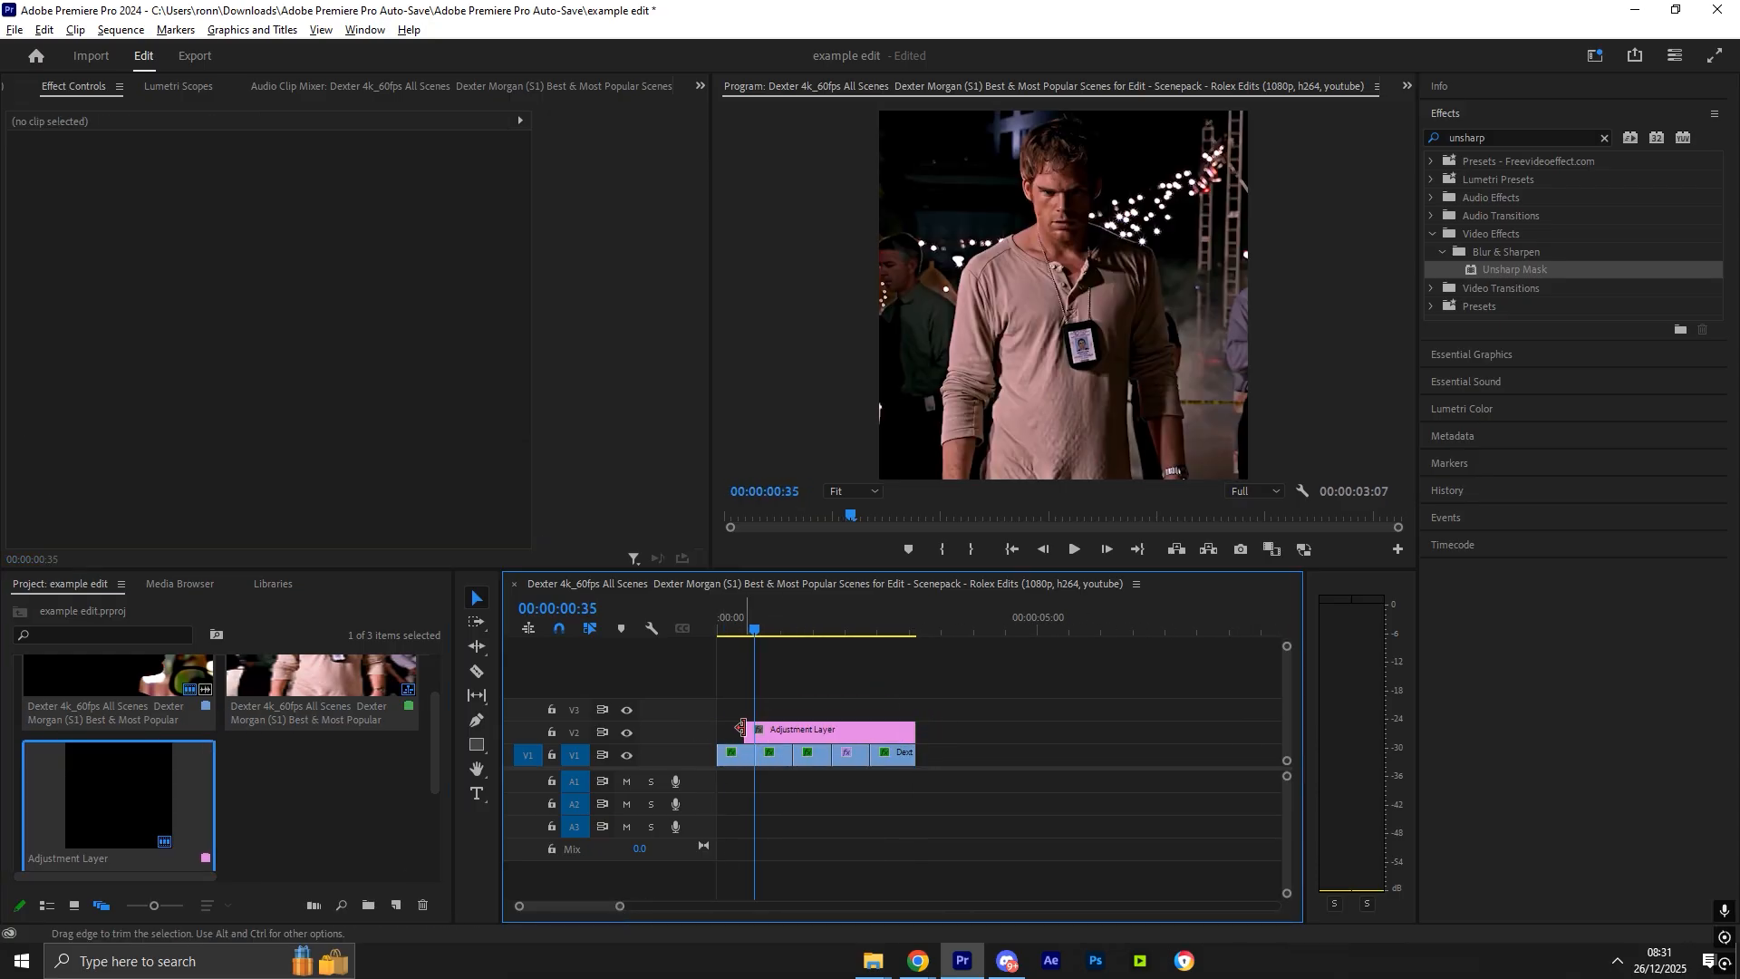
pyautogui.click(785, 721)
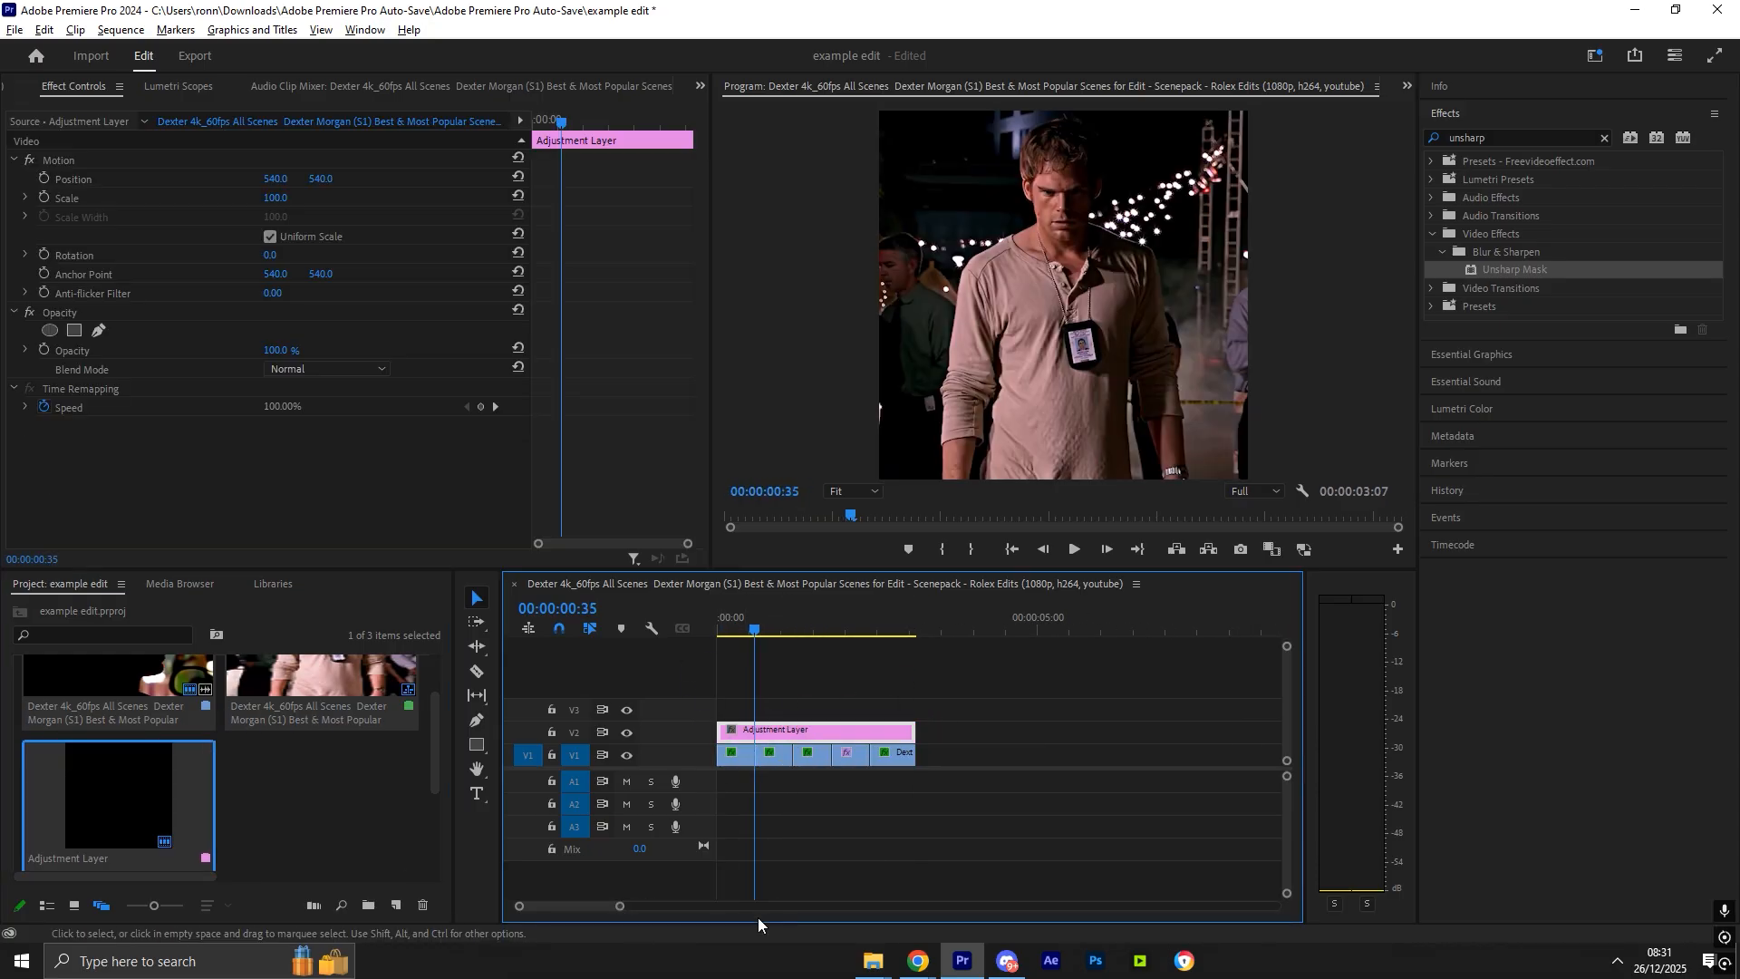
# - Search for Gaussian Blur and apply it to the adjustment layer at the cut near 00:00:00:36
pyautogui.moveTo(618, 903); pyautogui.dragTo(541, 907)
pyautogui.click(1027, 817)
pyautogui.press('Right')
pyautogui.click(1026, 757)
pyautogui.click(1043, 729)
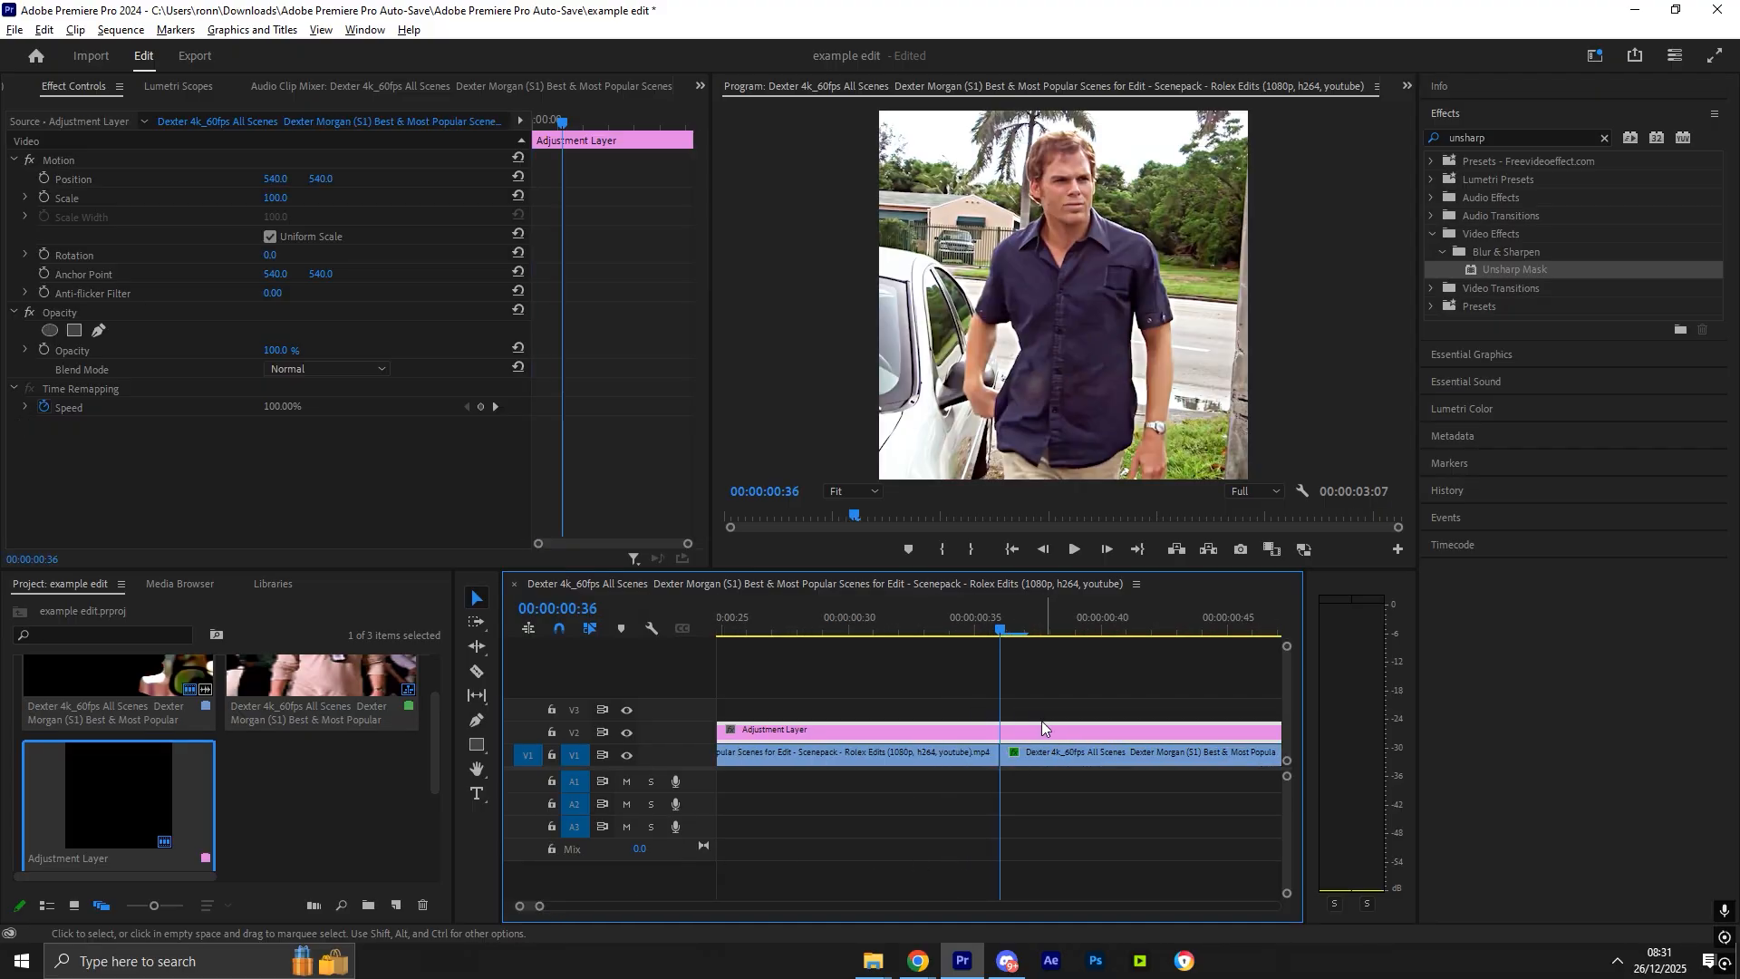
pyautogui.click(1491, 135)
pyautogui.write('gaus')
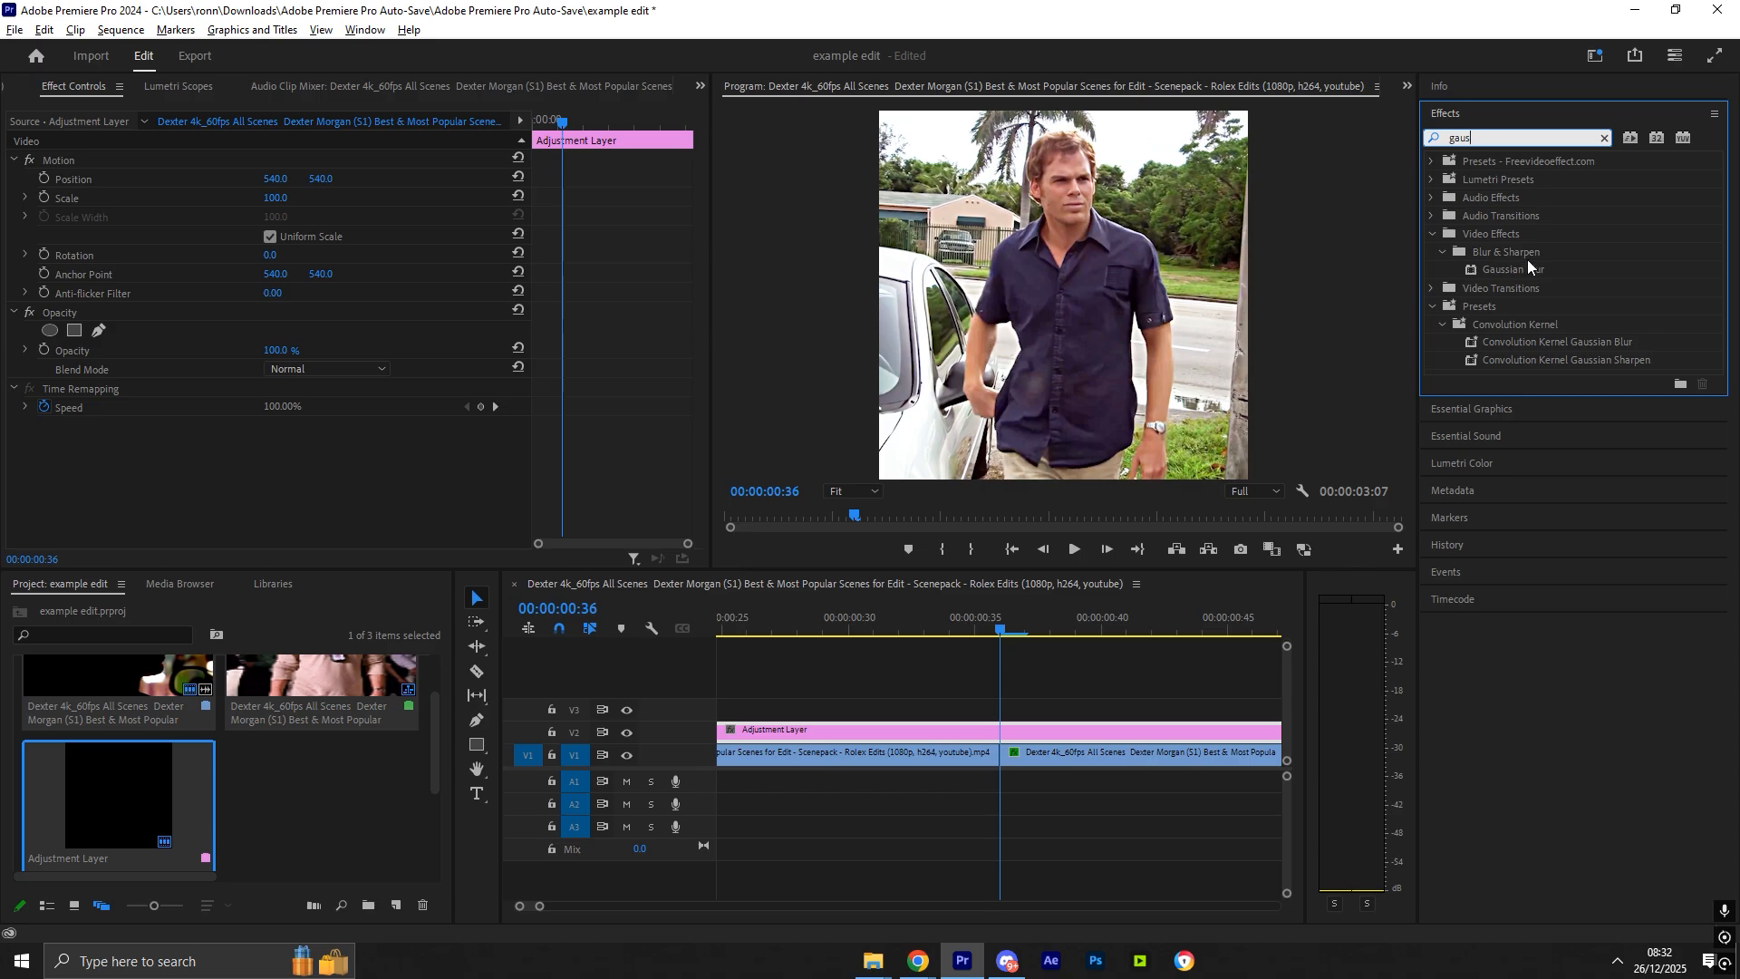
pyautogui.moveTo(1514, 269); pyautogui.dragTo(942, 733)
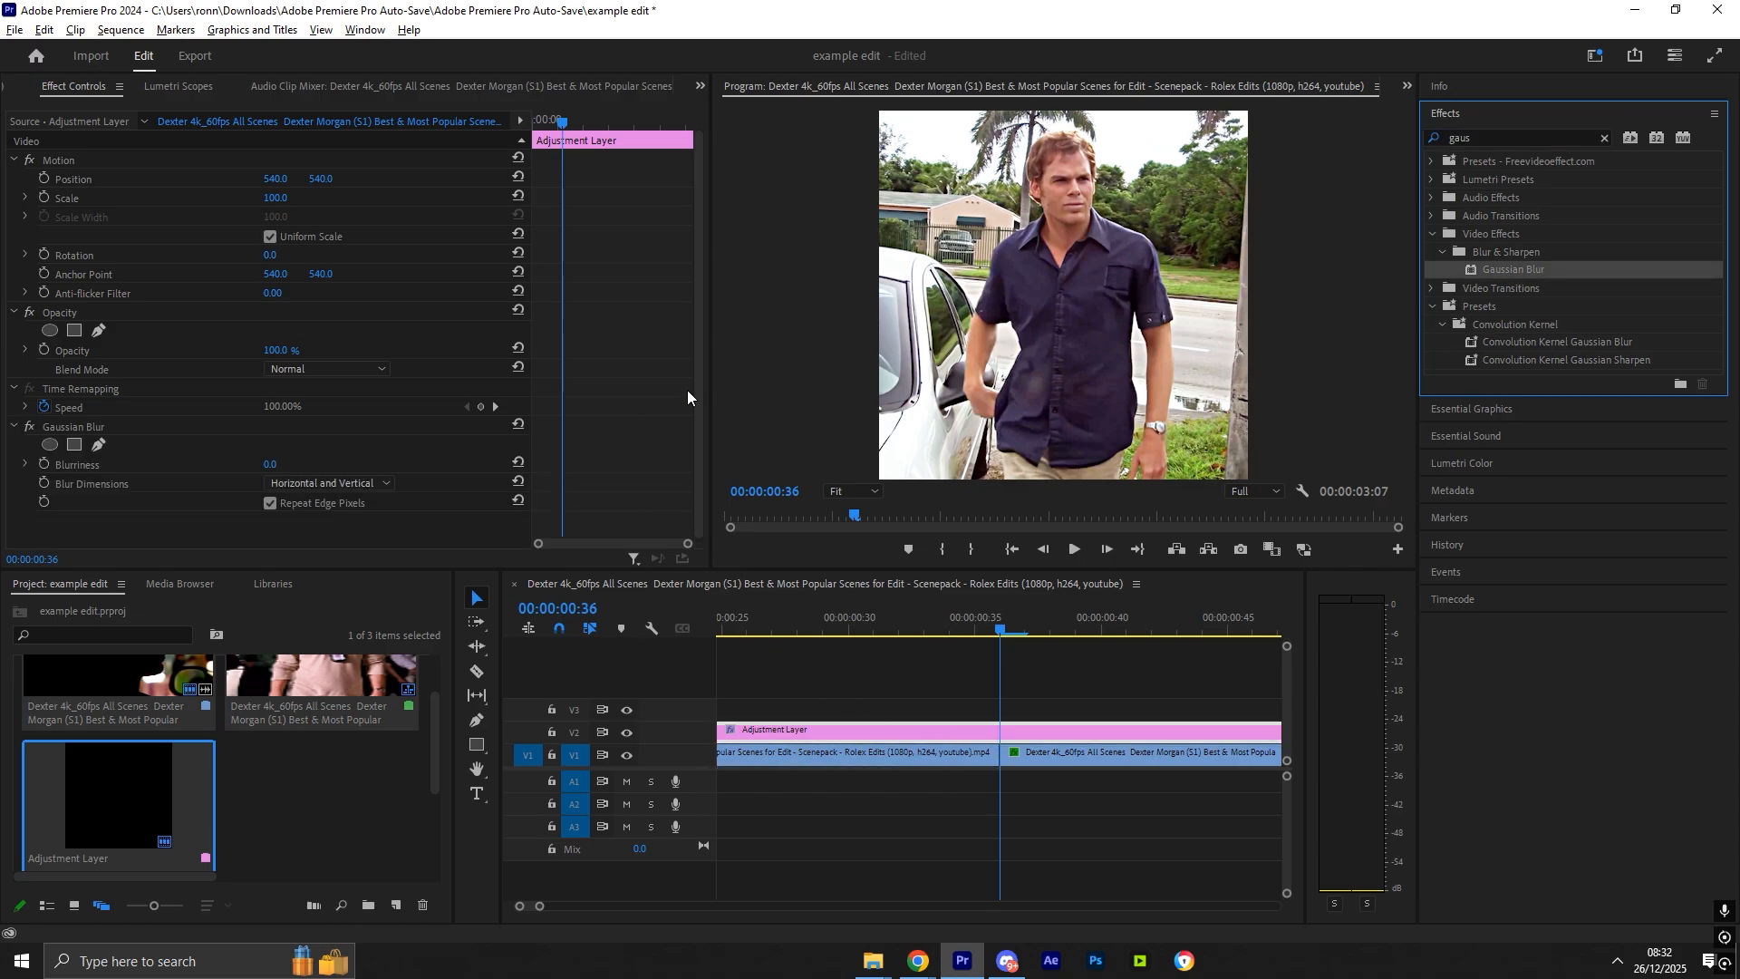
# - Set the Gaussian Blur's Blurriness to 300
pyautogui.click(317, 482)
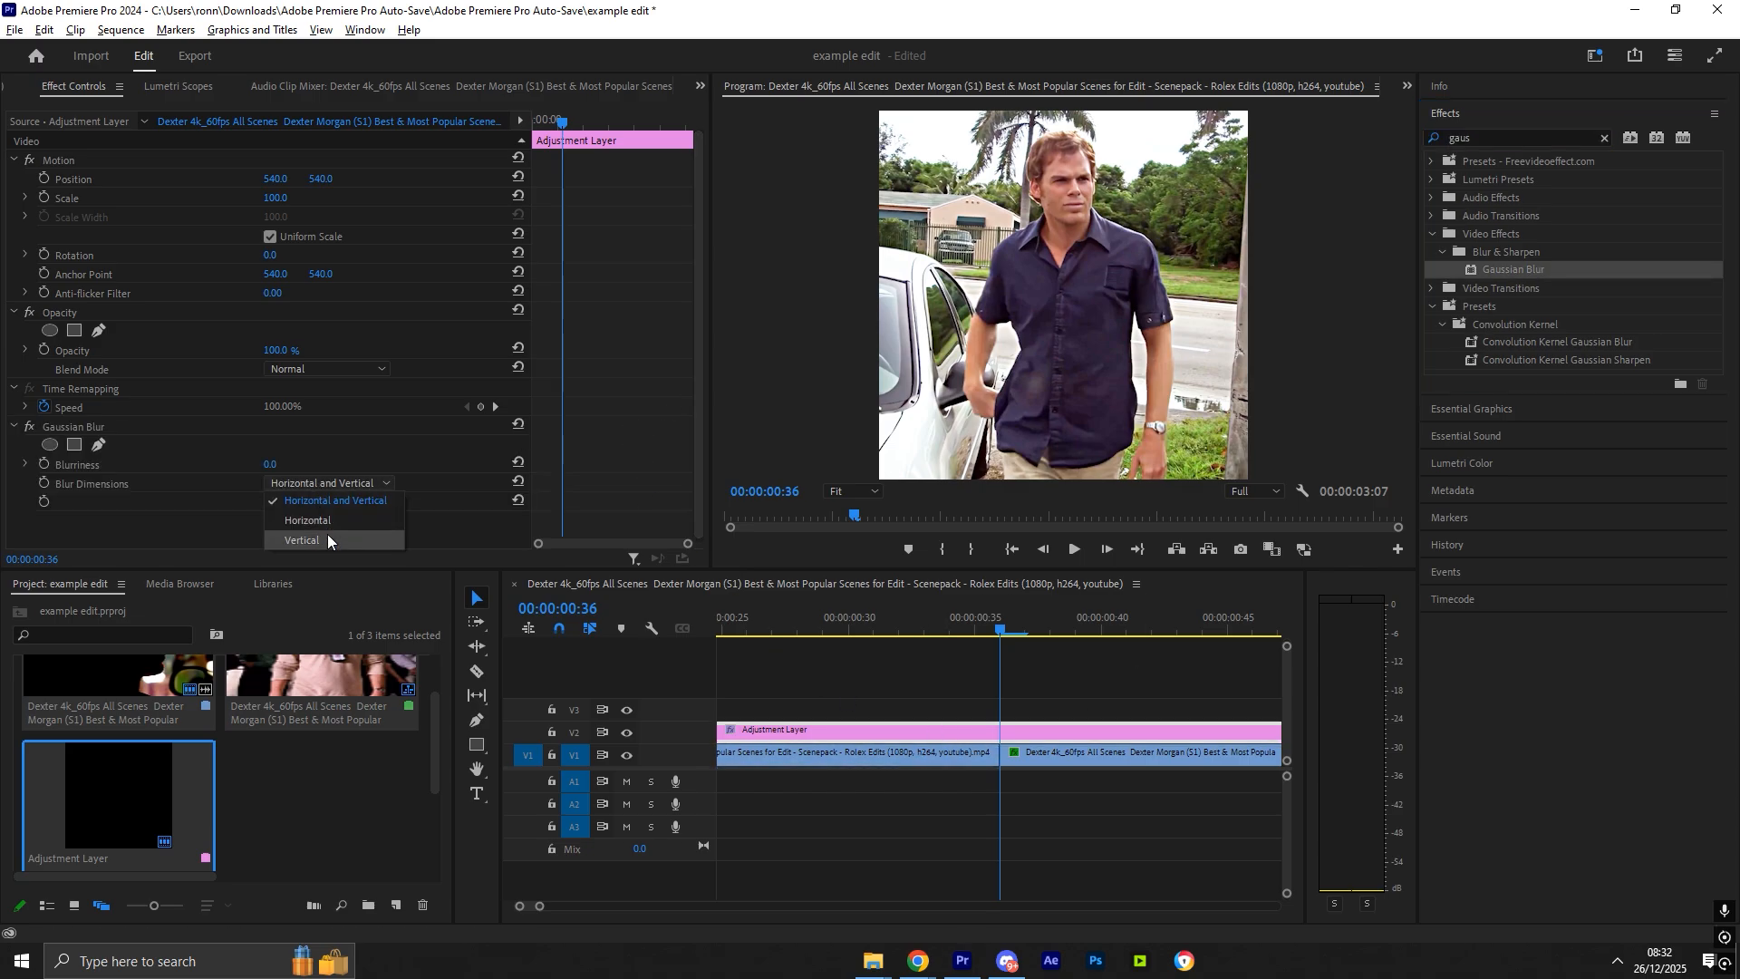
pyautogui.click(271, 464)
pyautogui.write('300')
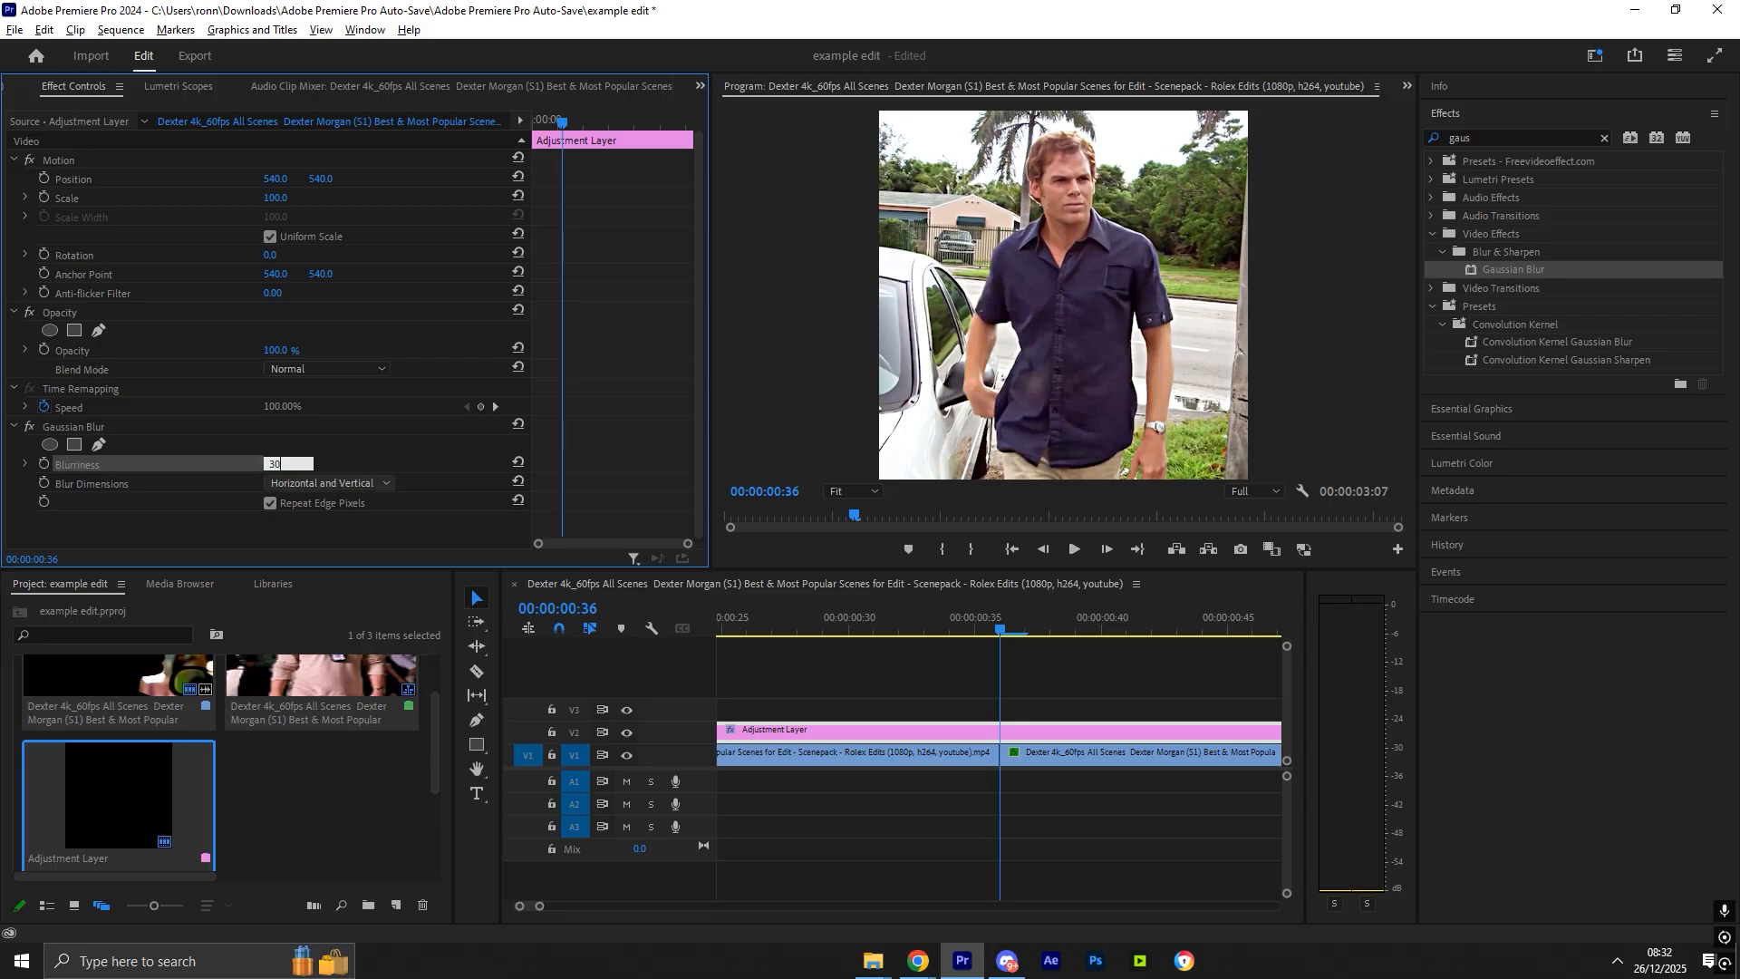
pyautogui.press('Return')
# - Set the Gaussian Blur's Blur Dimensions to Horizontal
pyautogui.click(312, 481)
pyautogui.click(313, 535)
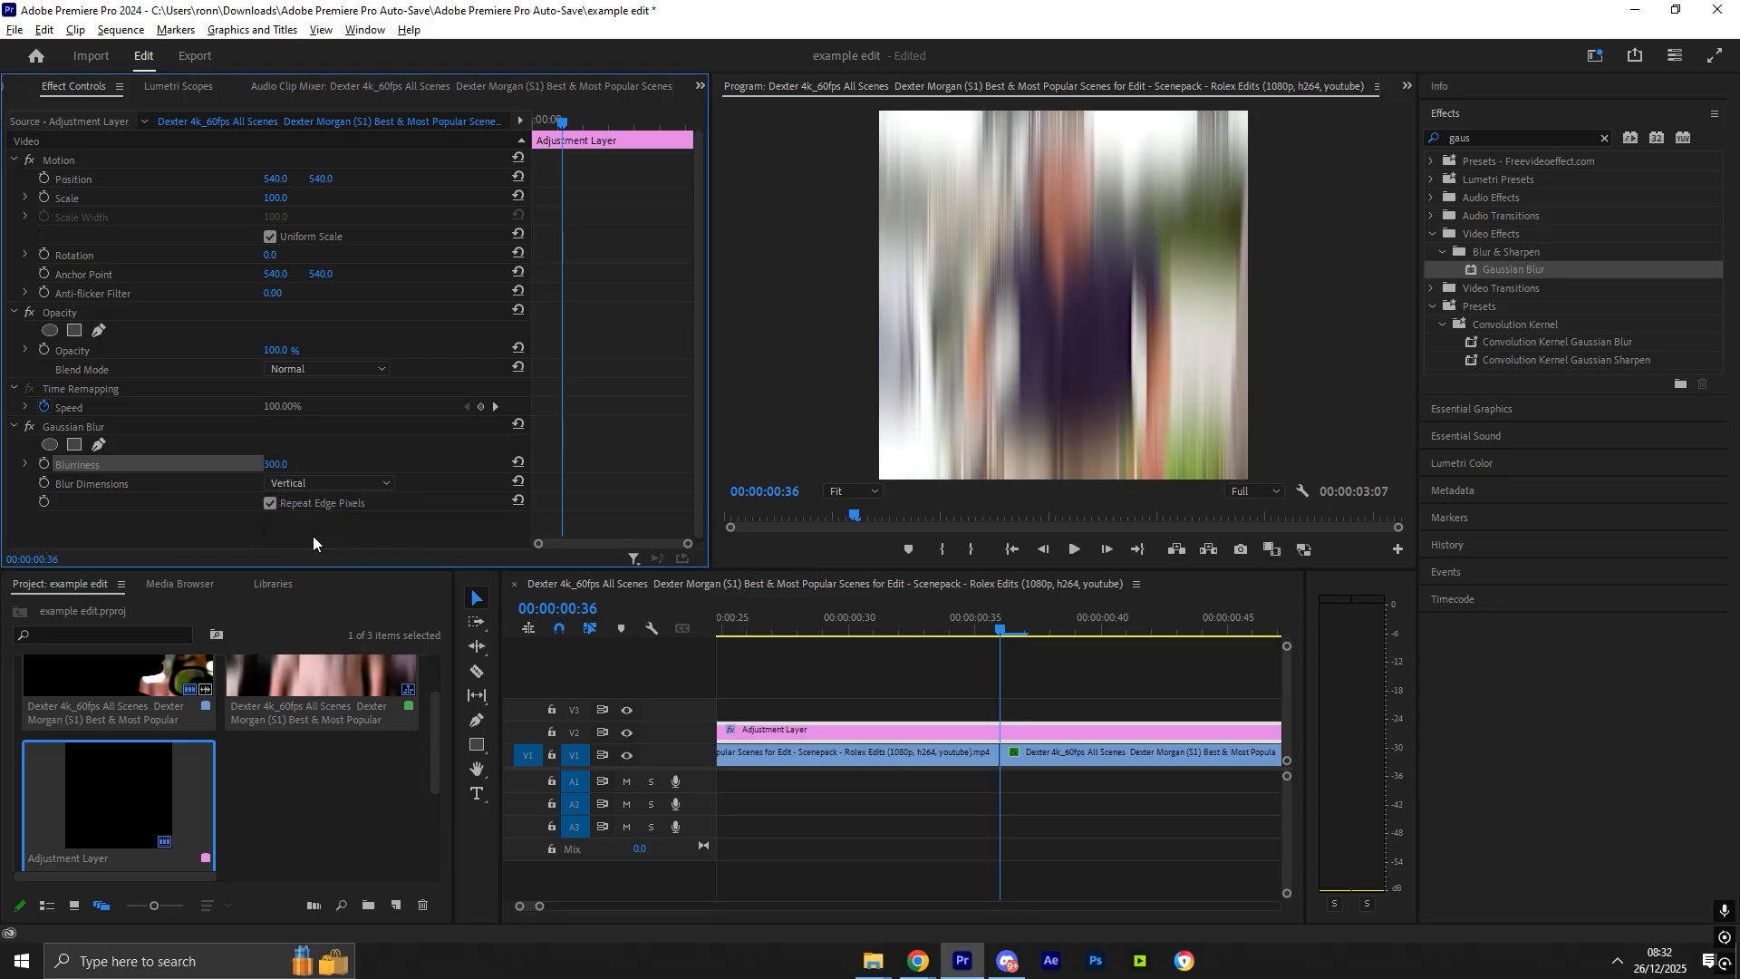
pyautogui.click(290, 481)
pyautogui.click(317, 524)
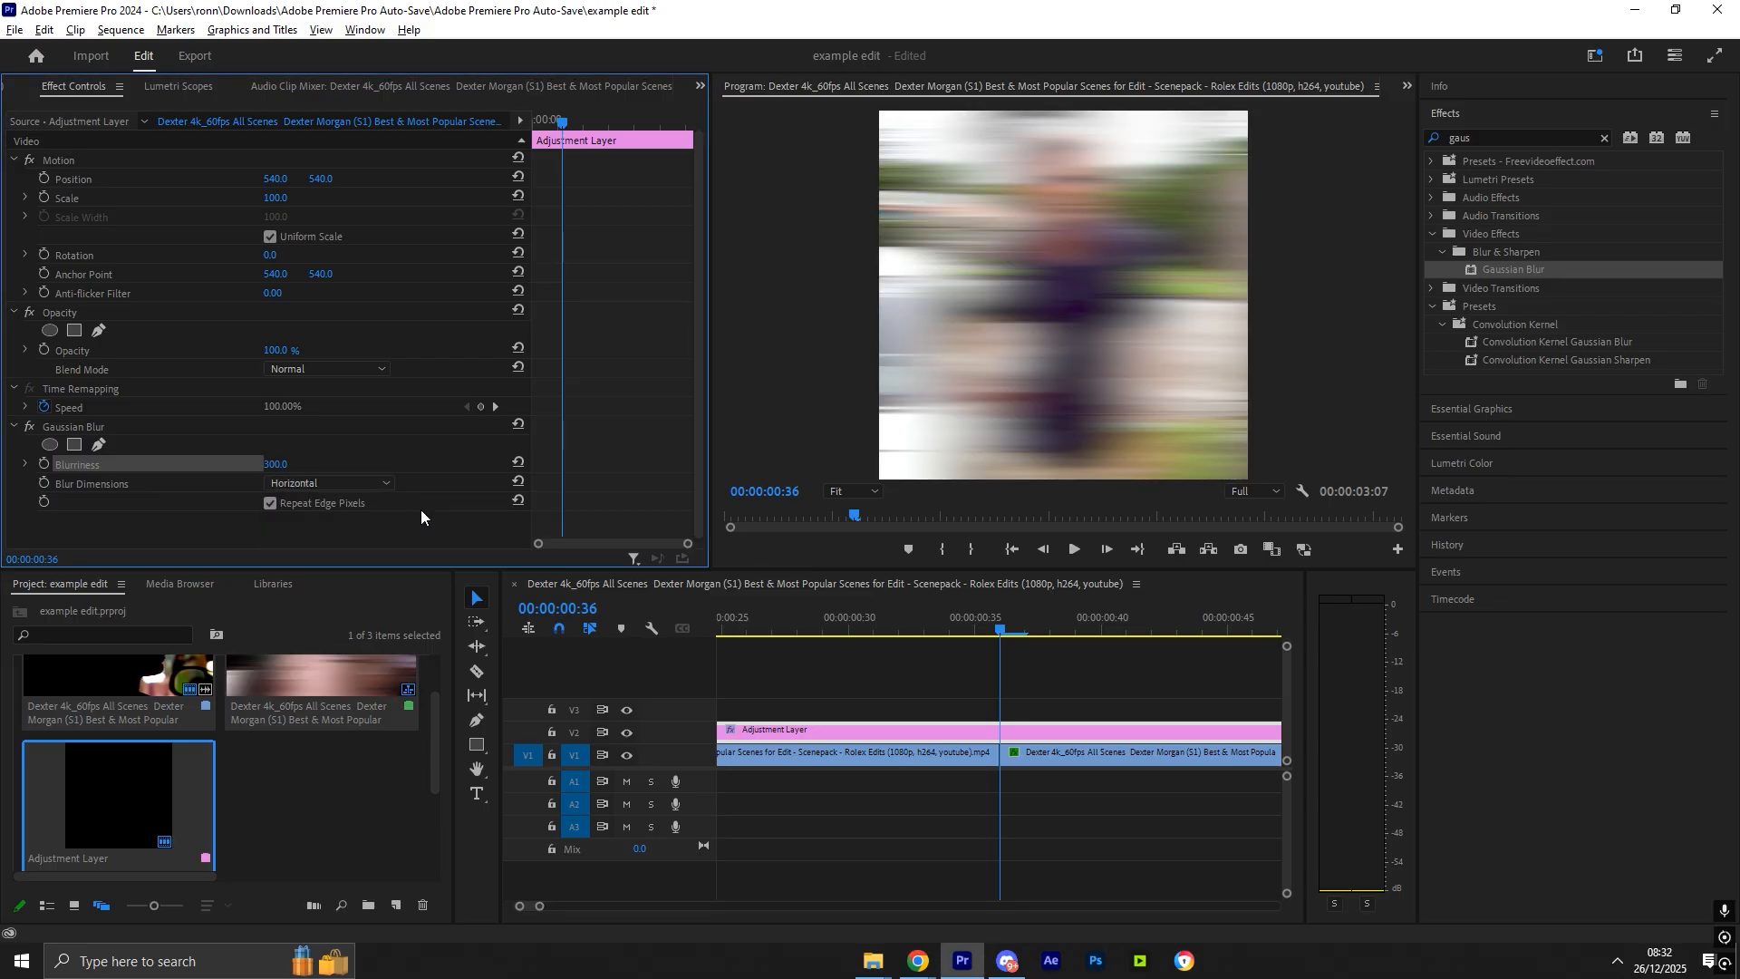
pyautogui.click(279, 481)
pyautogui.click(297, 540)
pyautogui.click(302, 482)
pyautogui.click(313, 520)
# - Keyframe Blurriness at the cut, and set a Blurriness keyframe of 0 three frames earlier
pyautogui.click(45, 463)
pyautogui.click(639, 464)
pyautogui.press('Left')
pyautogui.press('Left')
pyautogui.press('Left')
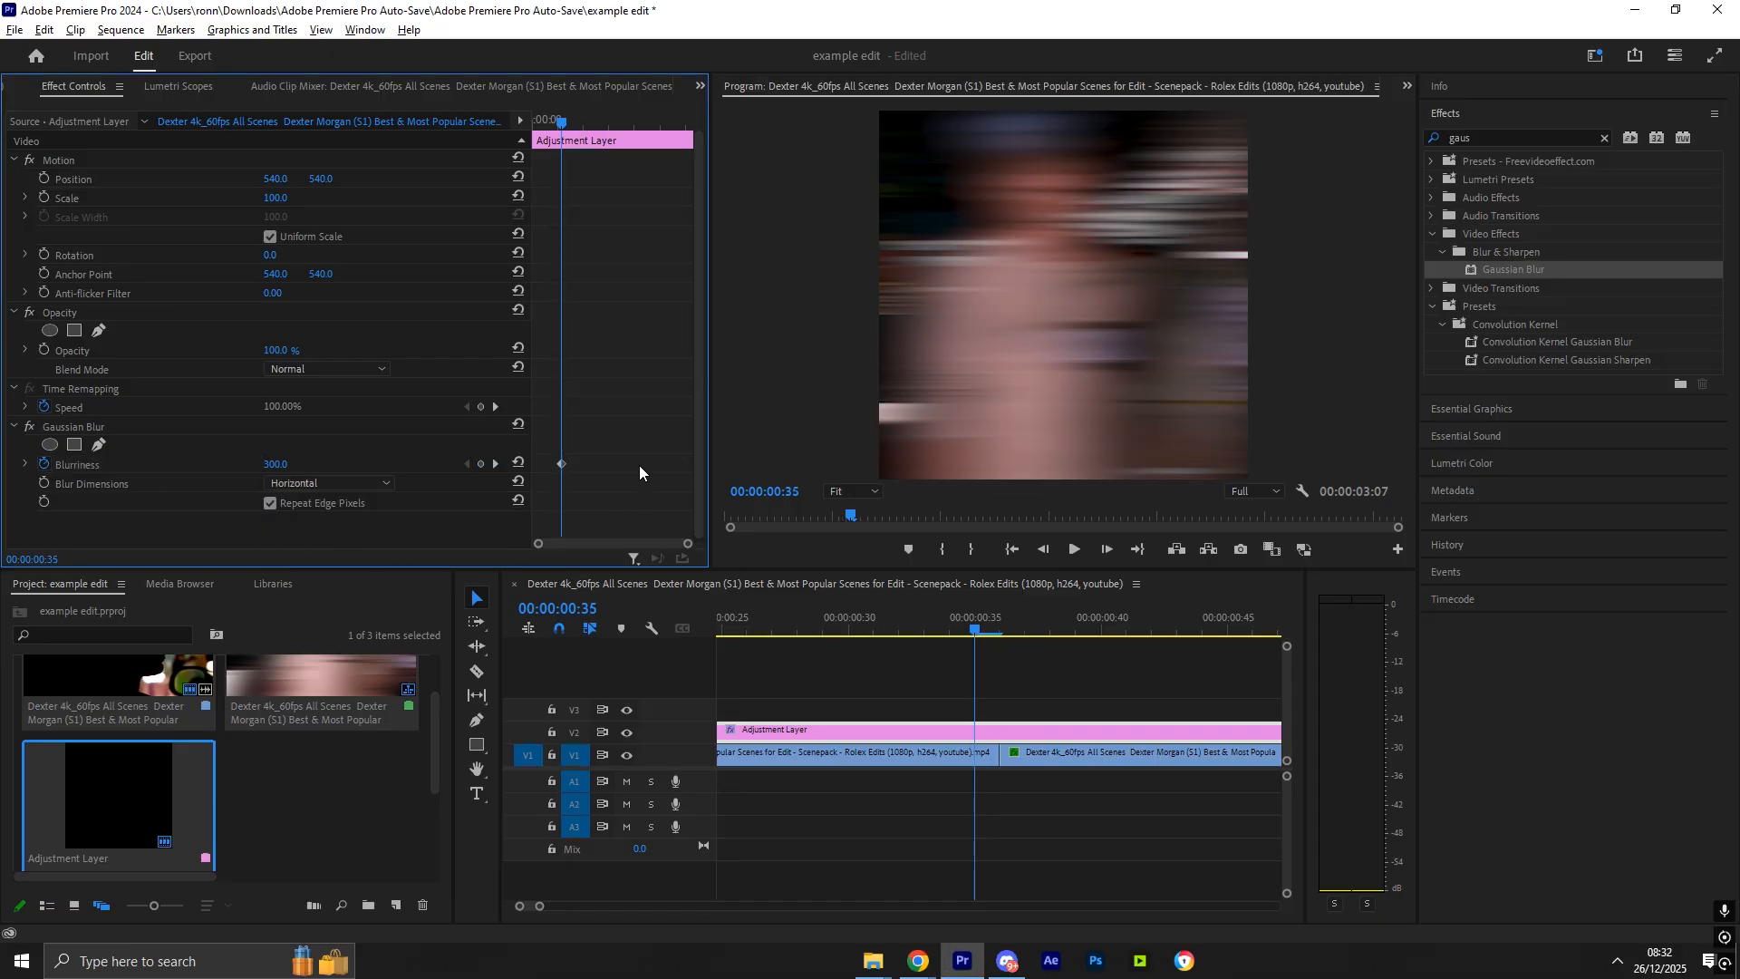
pyautogui.click(275, 464)
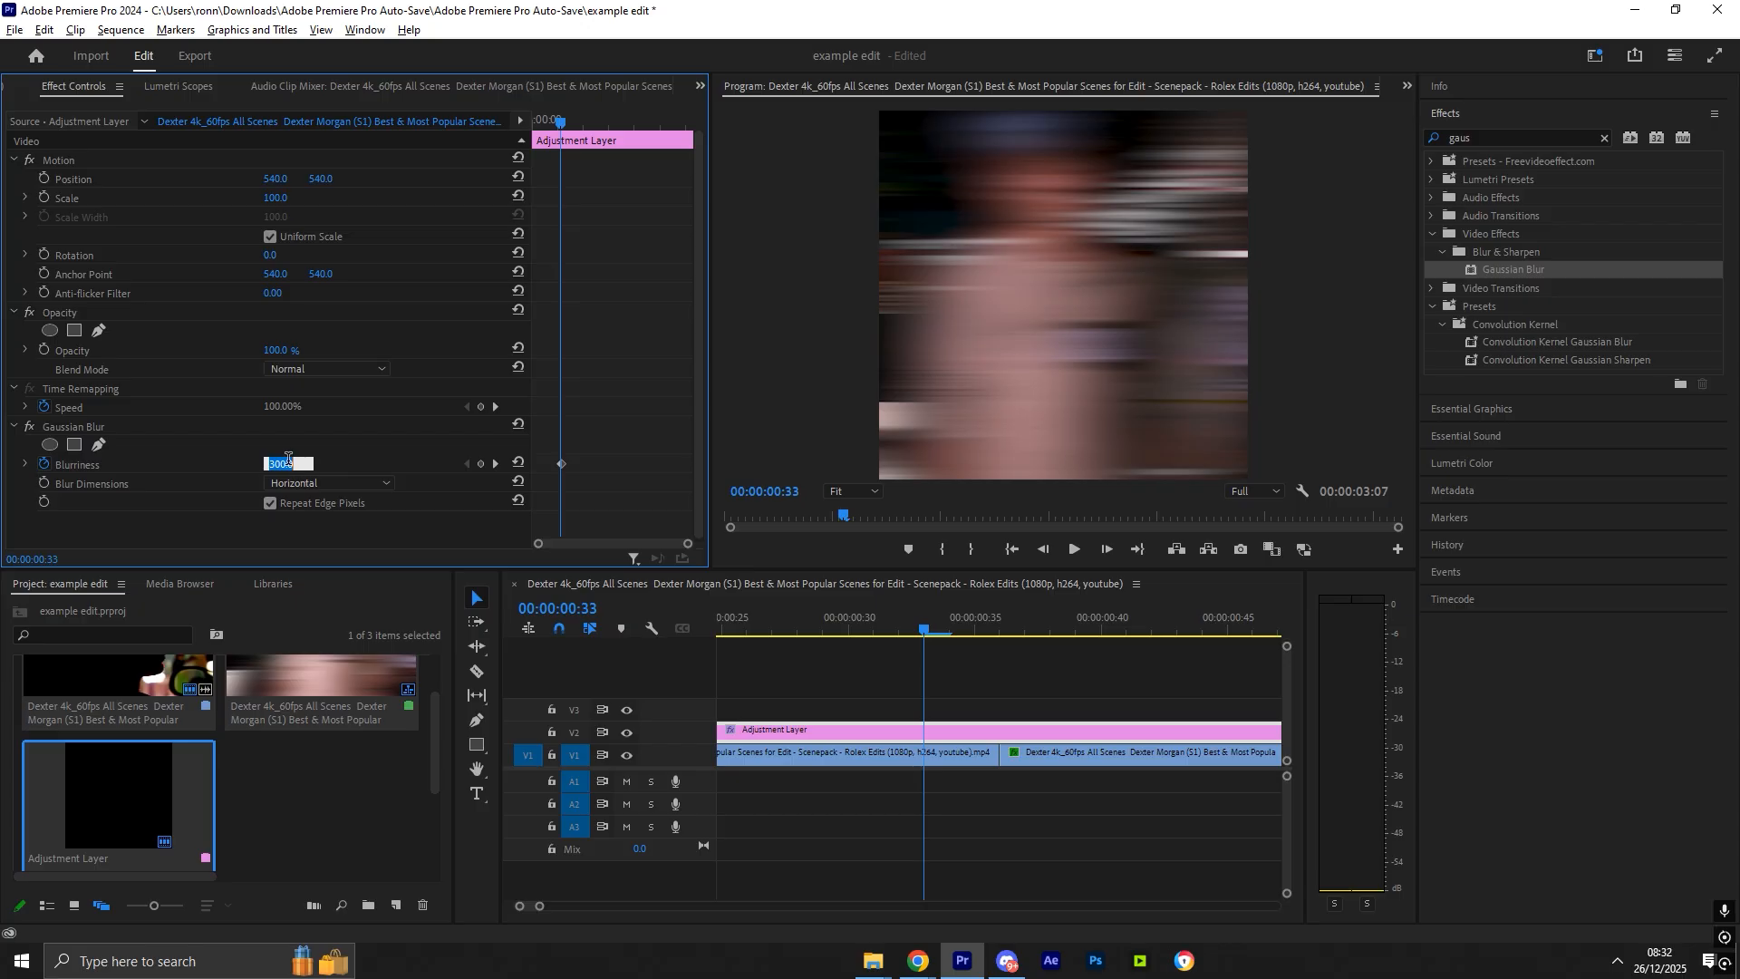
pyautogui.write('0')
pyautogui.press('Return')
# - Set a Blurriness keyframe of 0 three frames after the cut
pyautogui.press('Right')
pyautogui.press('Right')
pyautogui.press('Right')
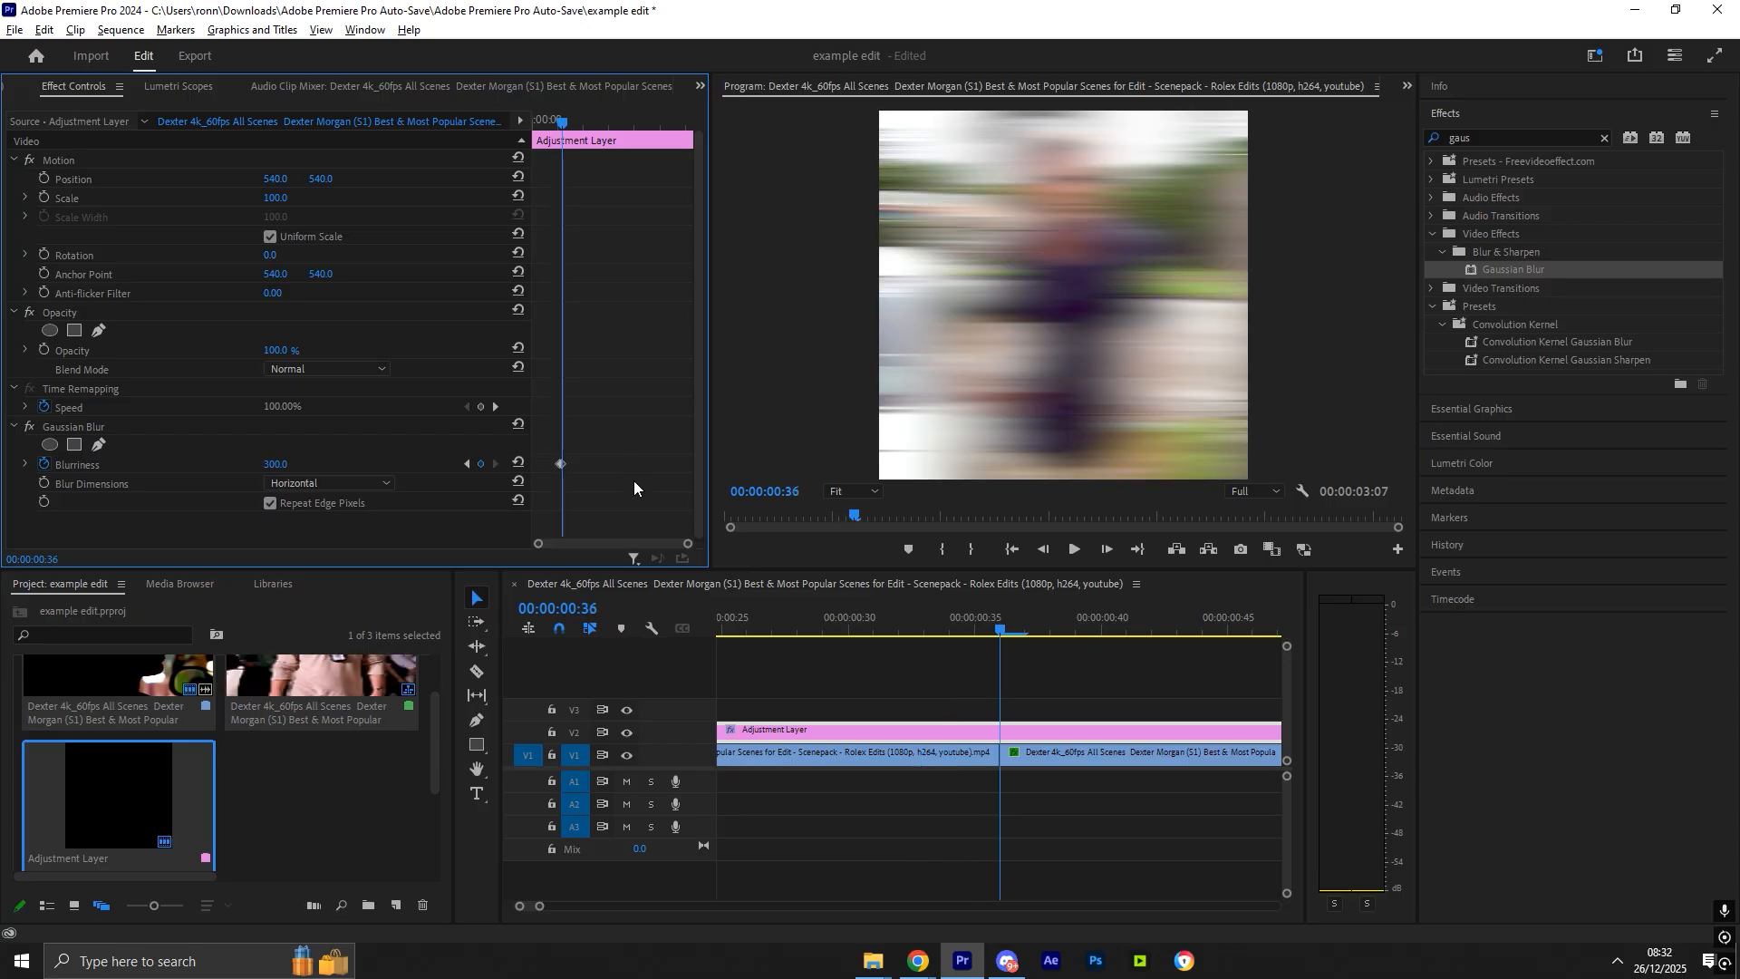
pyautogui.moveTo(690, 544); pyautogui.dragTo(607, 544)
pyautogui.press('Right')
pyautogui.press('Right')
pyautogui.press('Right')
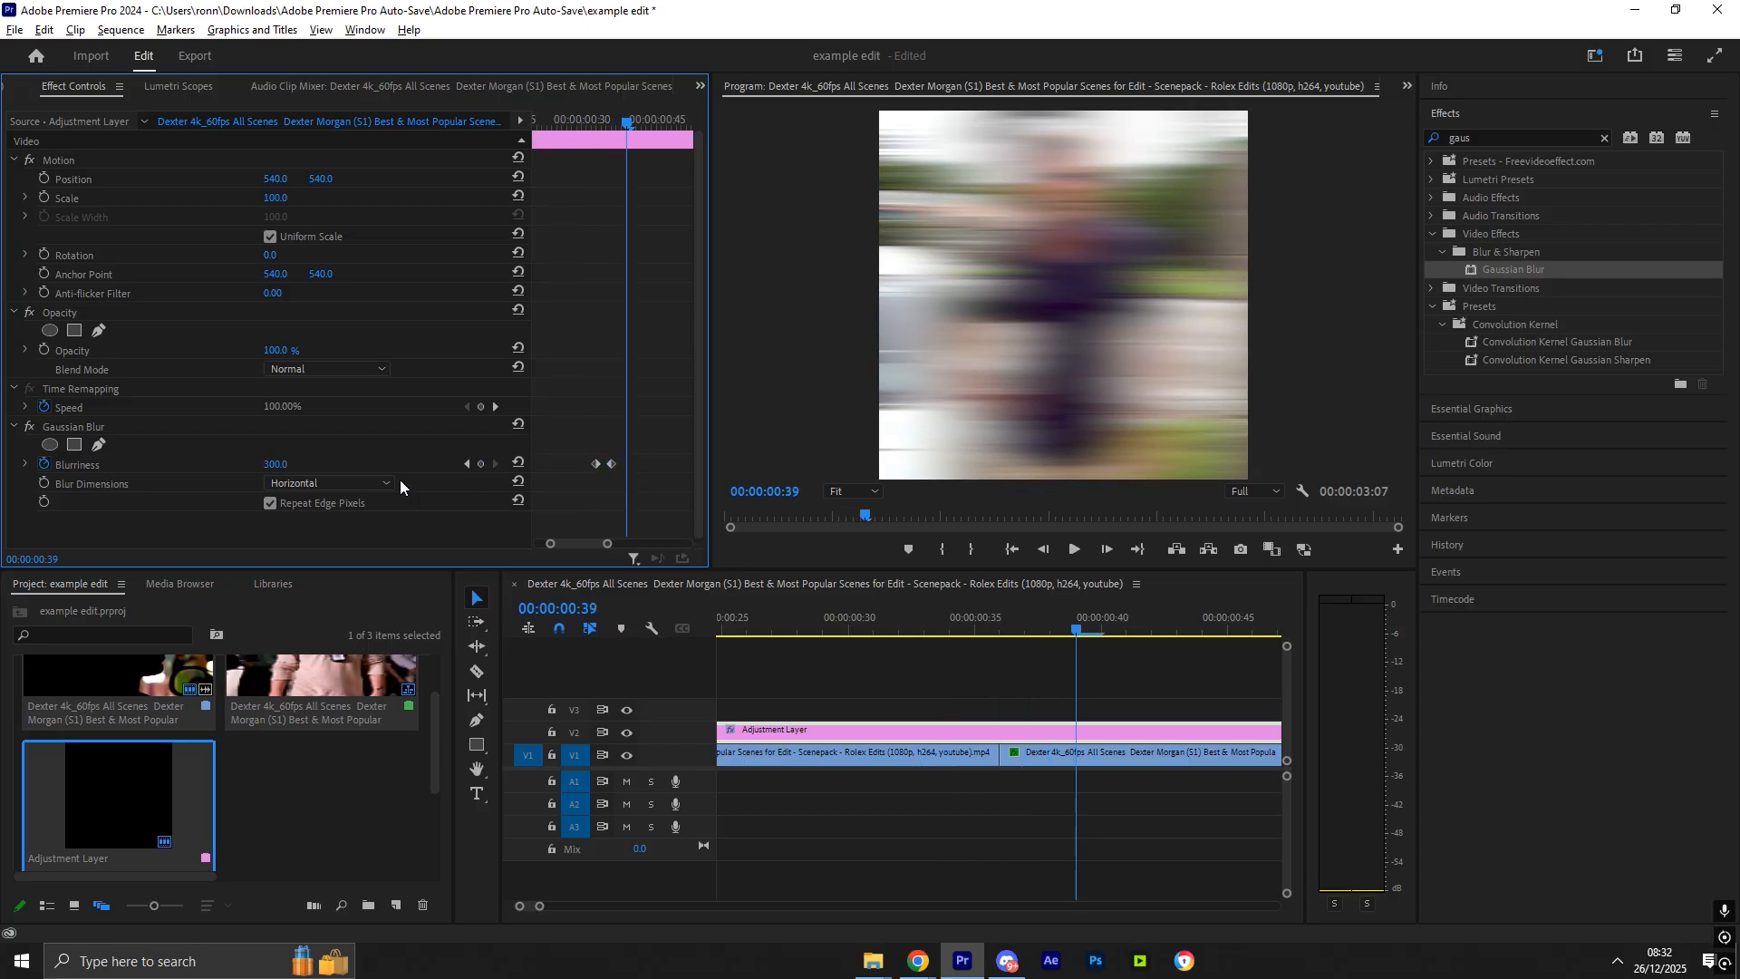
pyautogui.click(276, 464)
pyautogui.write('0')
pyautogui.press('Return')
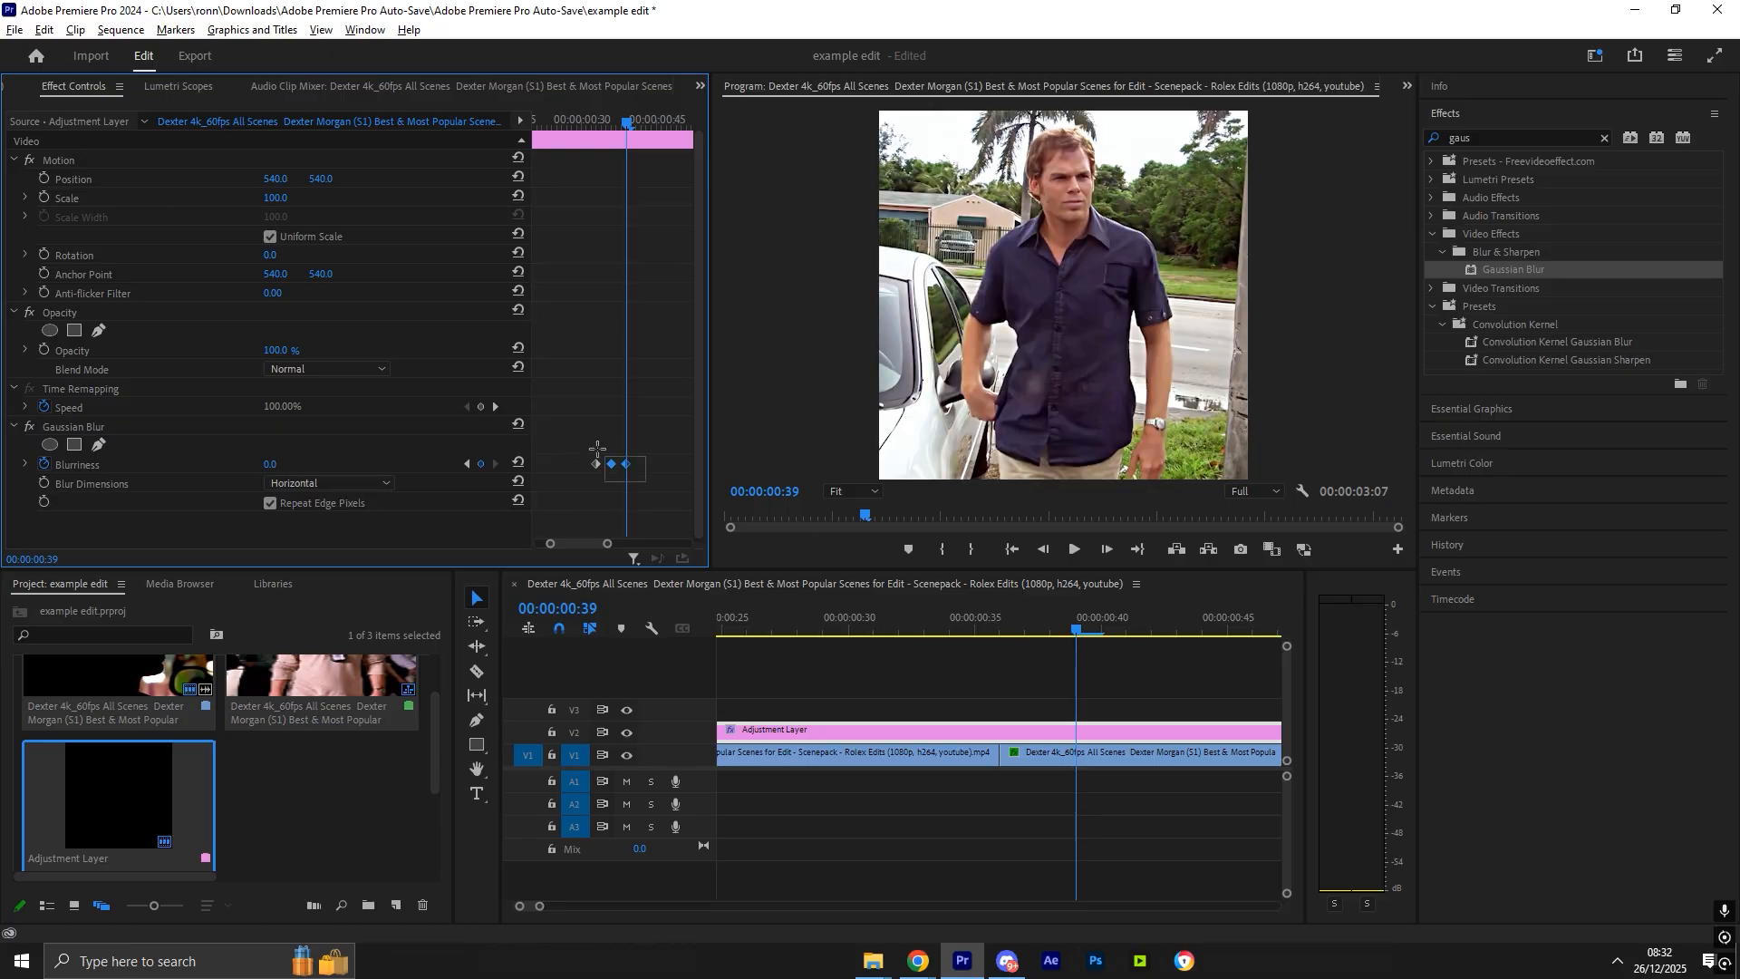
# - Play back the sequence from the start to review the blur transition
pyautogui.moveTo(598, 448); pyautogui.dragTo(582, 441)
pyautogui.click(997, 700)
pyautogui.moveTo(978, 622); pyautogui.dragTo(874, 625)
pyautogui.moveTo(540, 905); pyautogui.dragTo(560, 906)
pyautogui.press('space')
pyautogui.press('space')
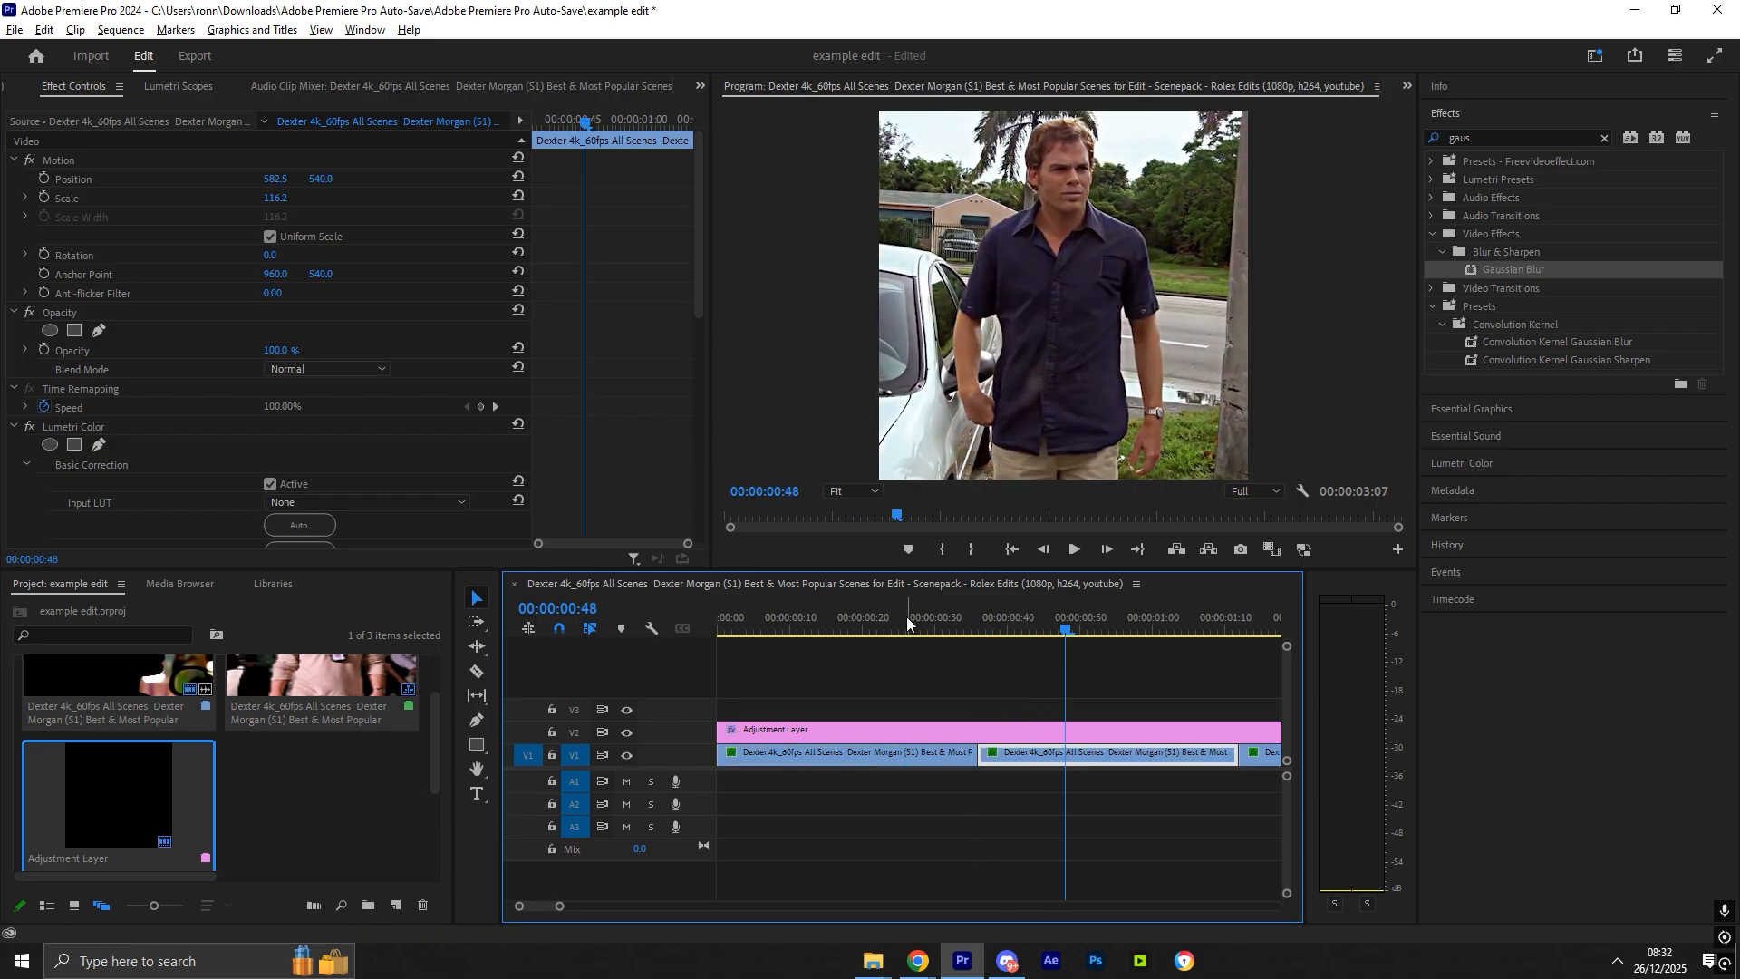
pyautogui.moveTo(907, 618); pyautogui.dragTo(719, 626)
pyautogui.press('space')
pyautogui.press('space')
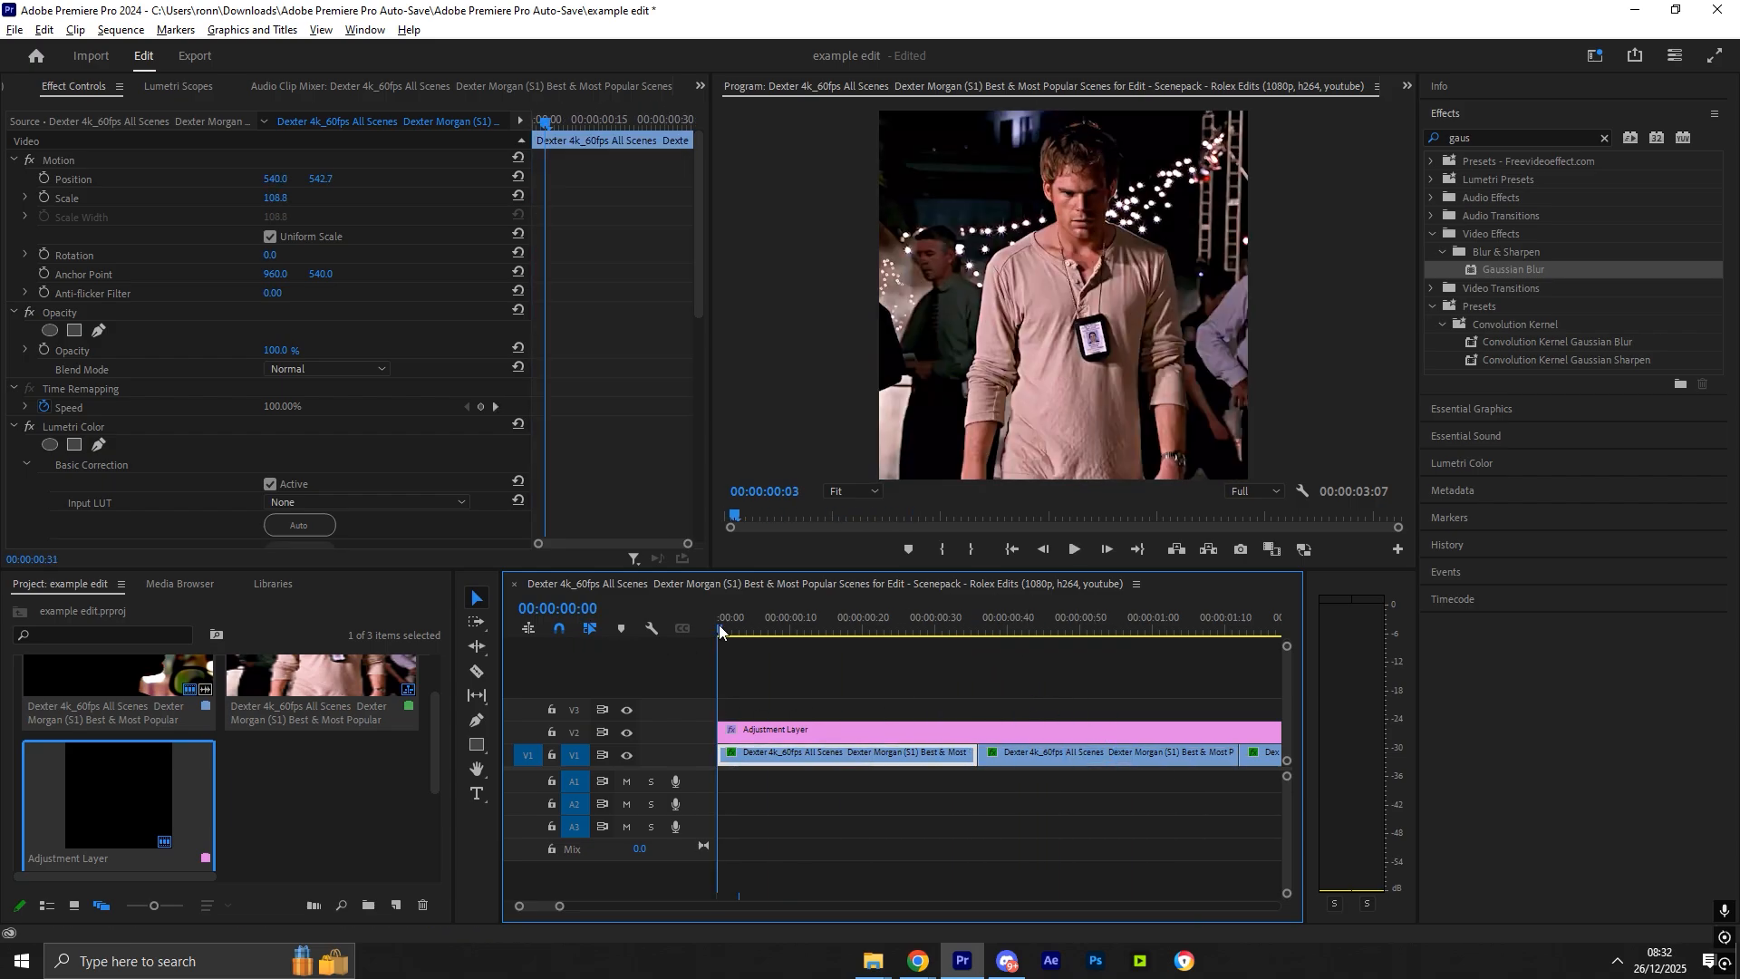
pyautogui.press('space')
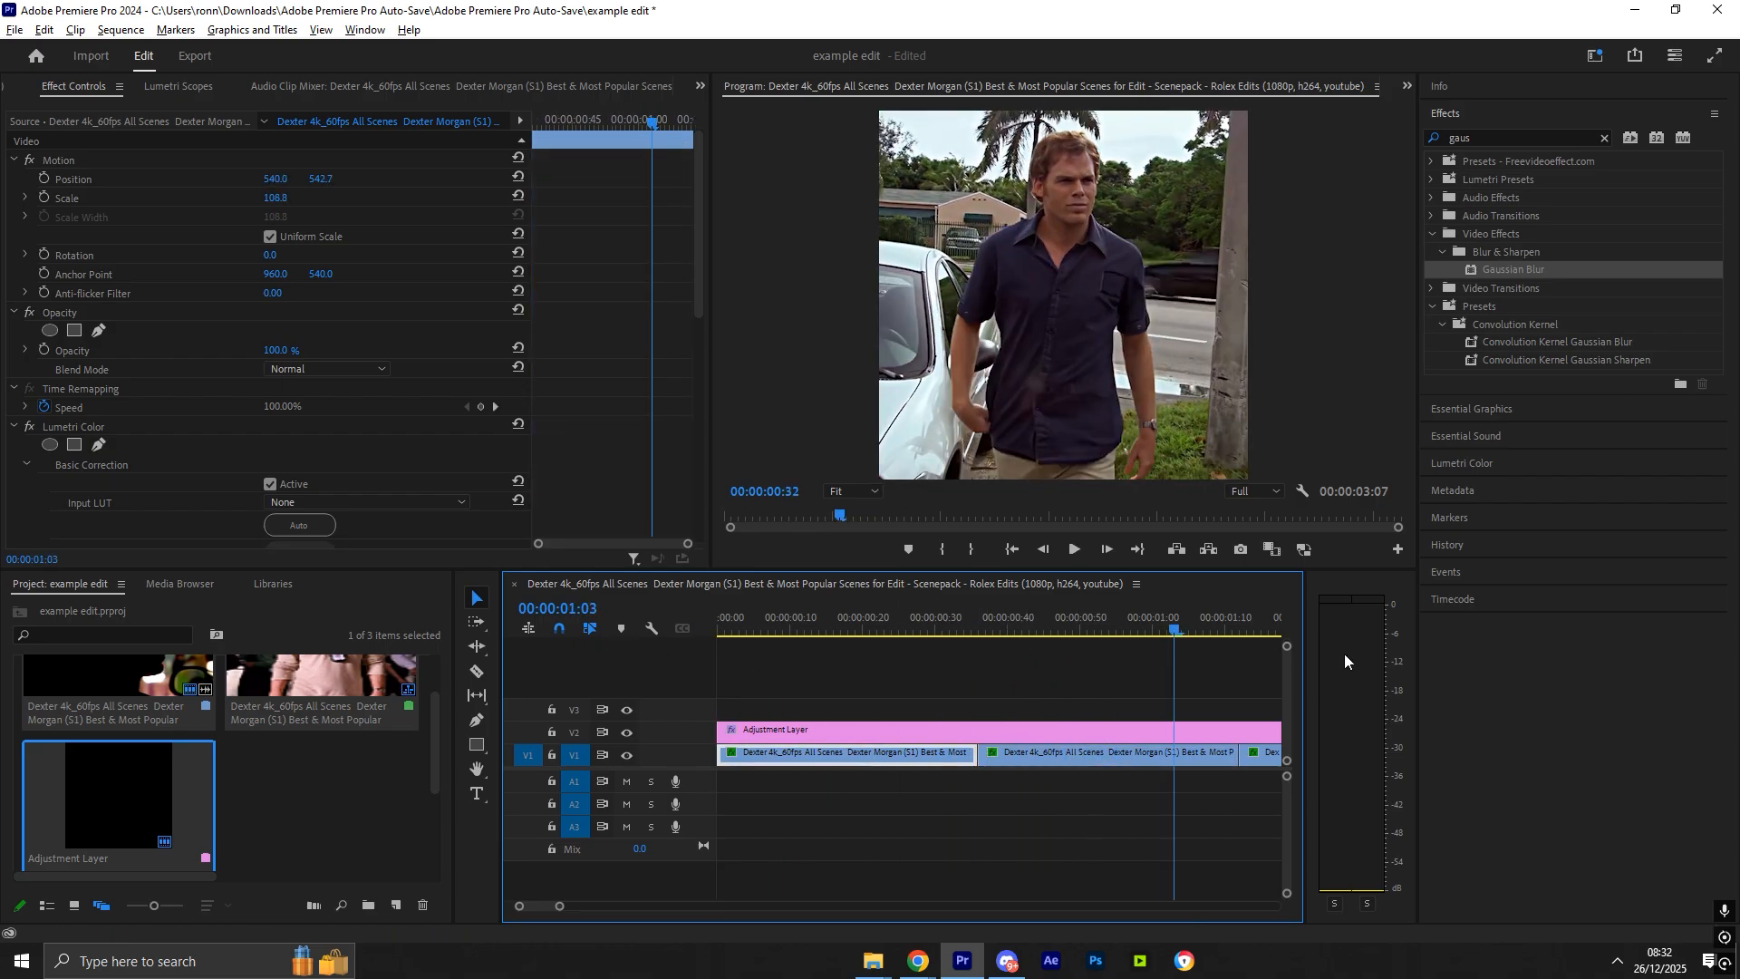
# - Copy the three blur keyframes to the next cut around 00:00:01:12
pyautogui.moveTo(1273, 627); pyautogui.dragTo(1186, 640)
pyautogui.click(1164, 732)
pyautogui.moveTo(687, 544); pyautogui.dragTo(642, 542)
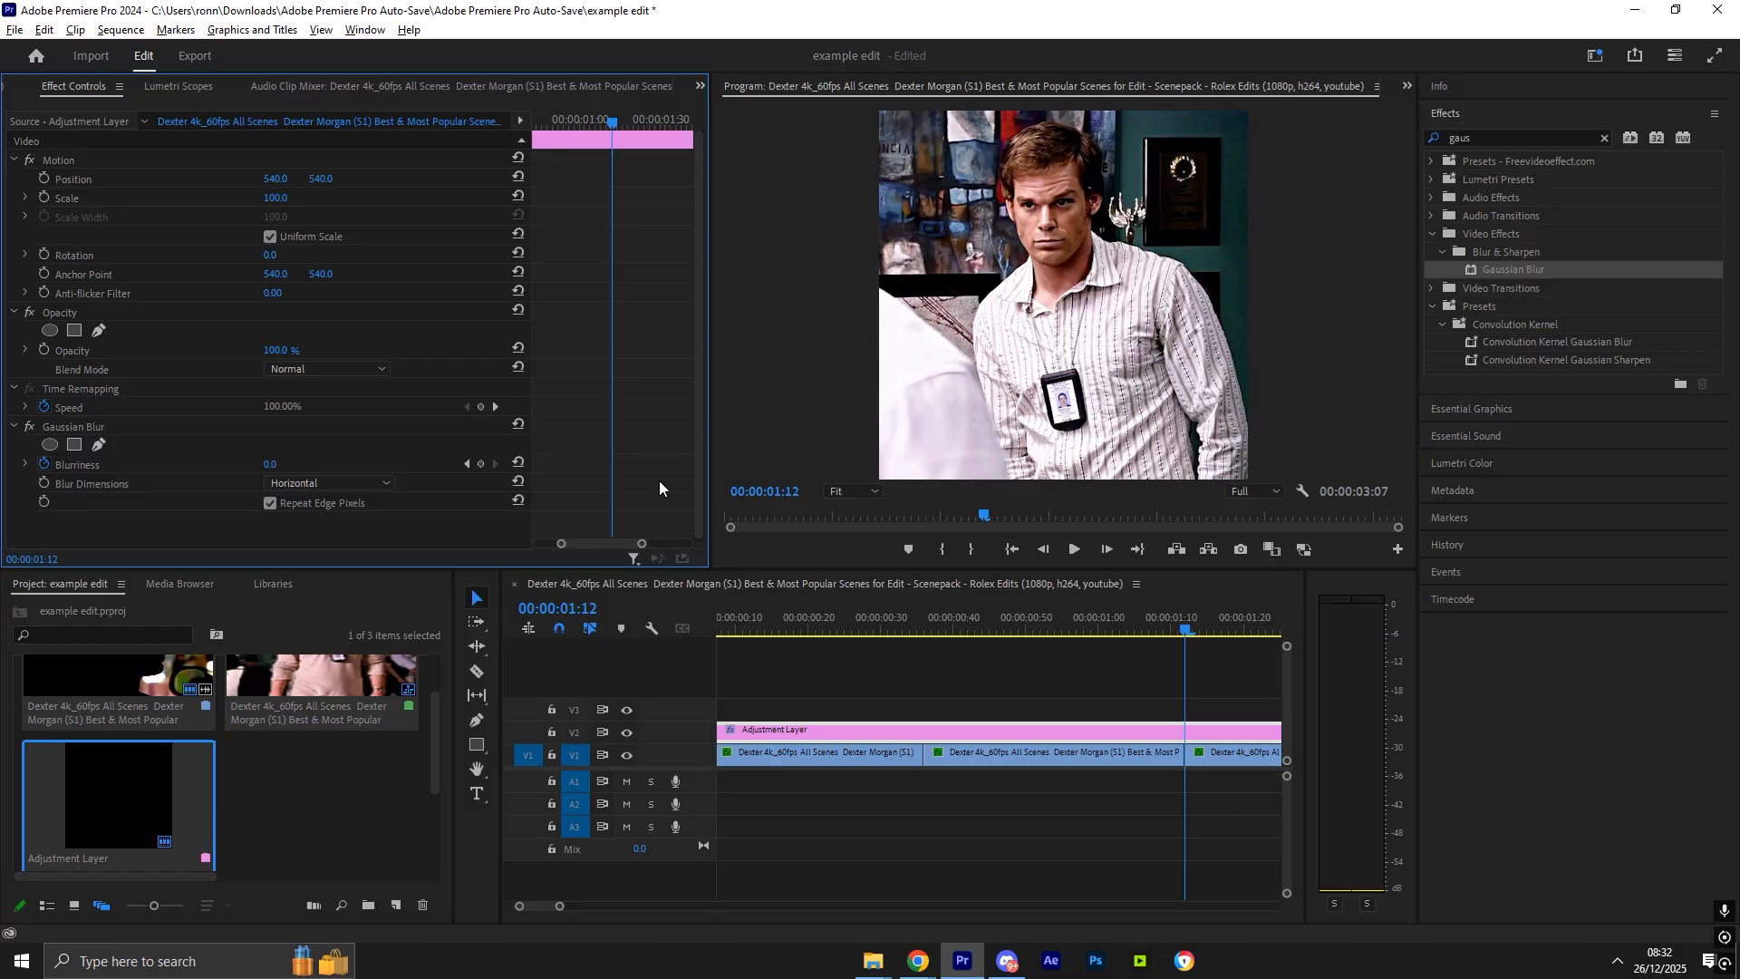
pyautogui.press('Left')
pyautogui.press('Left')
pyautogui.press('Left')
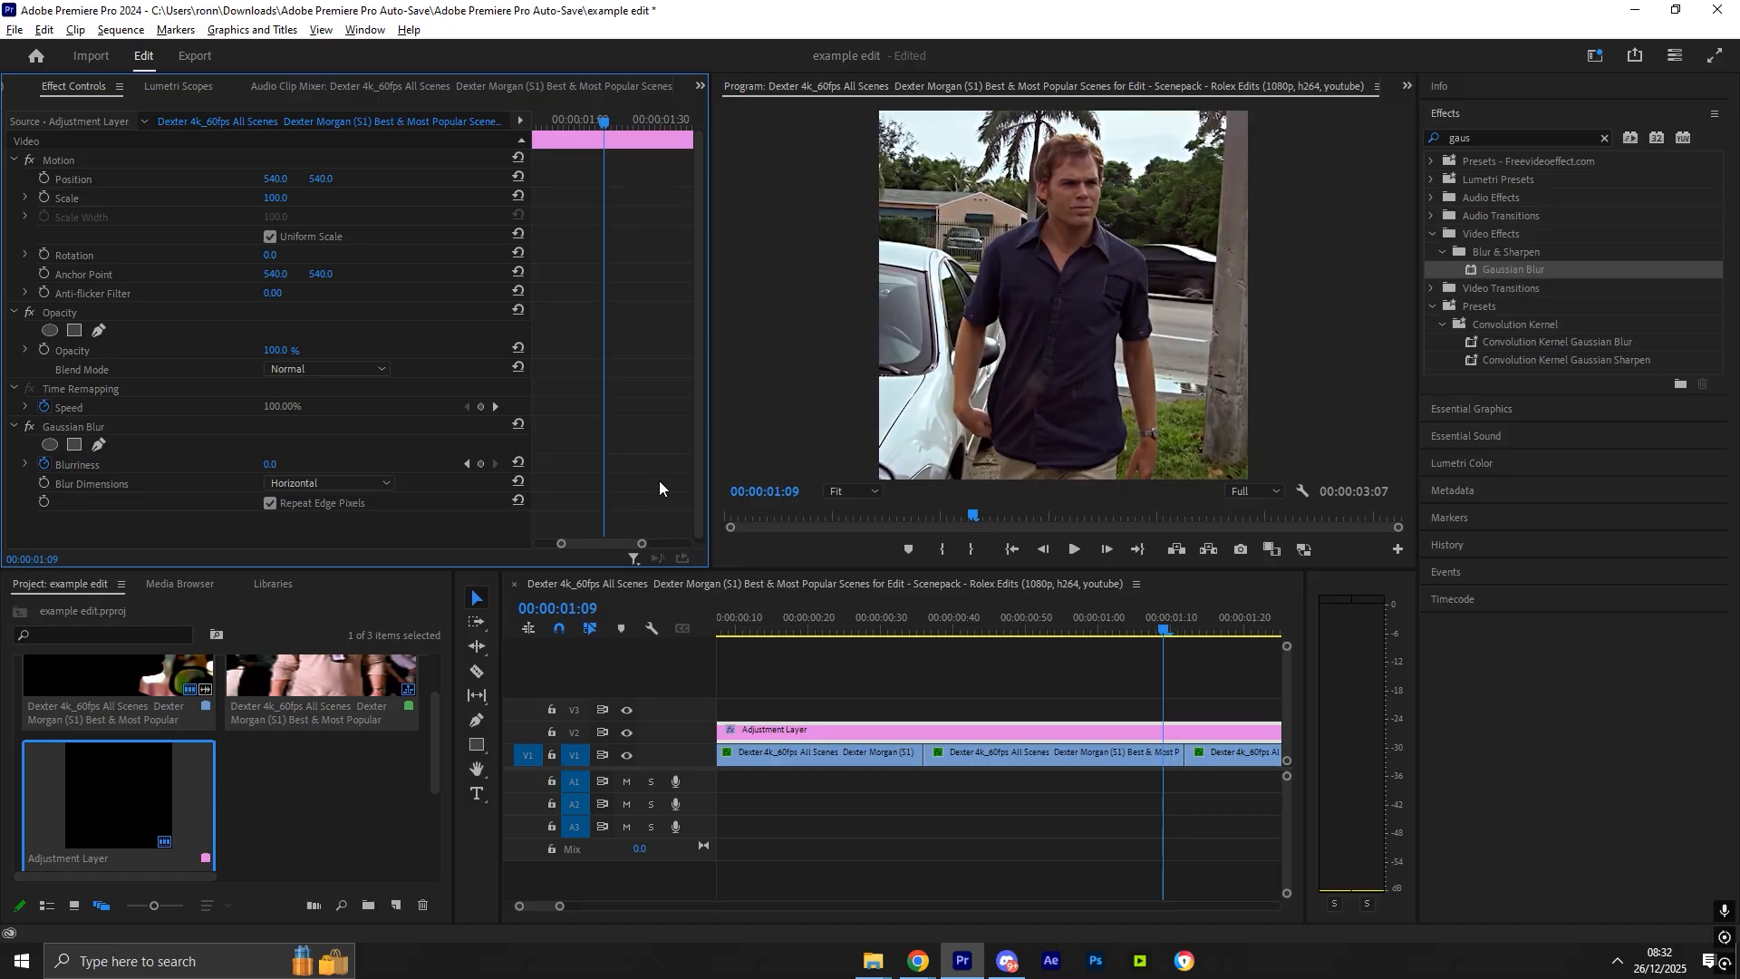
pyautogui.press('Right')
pyautogui.press('Right')
pyautogui.press('Right')
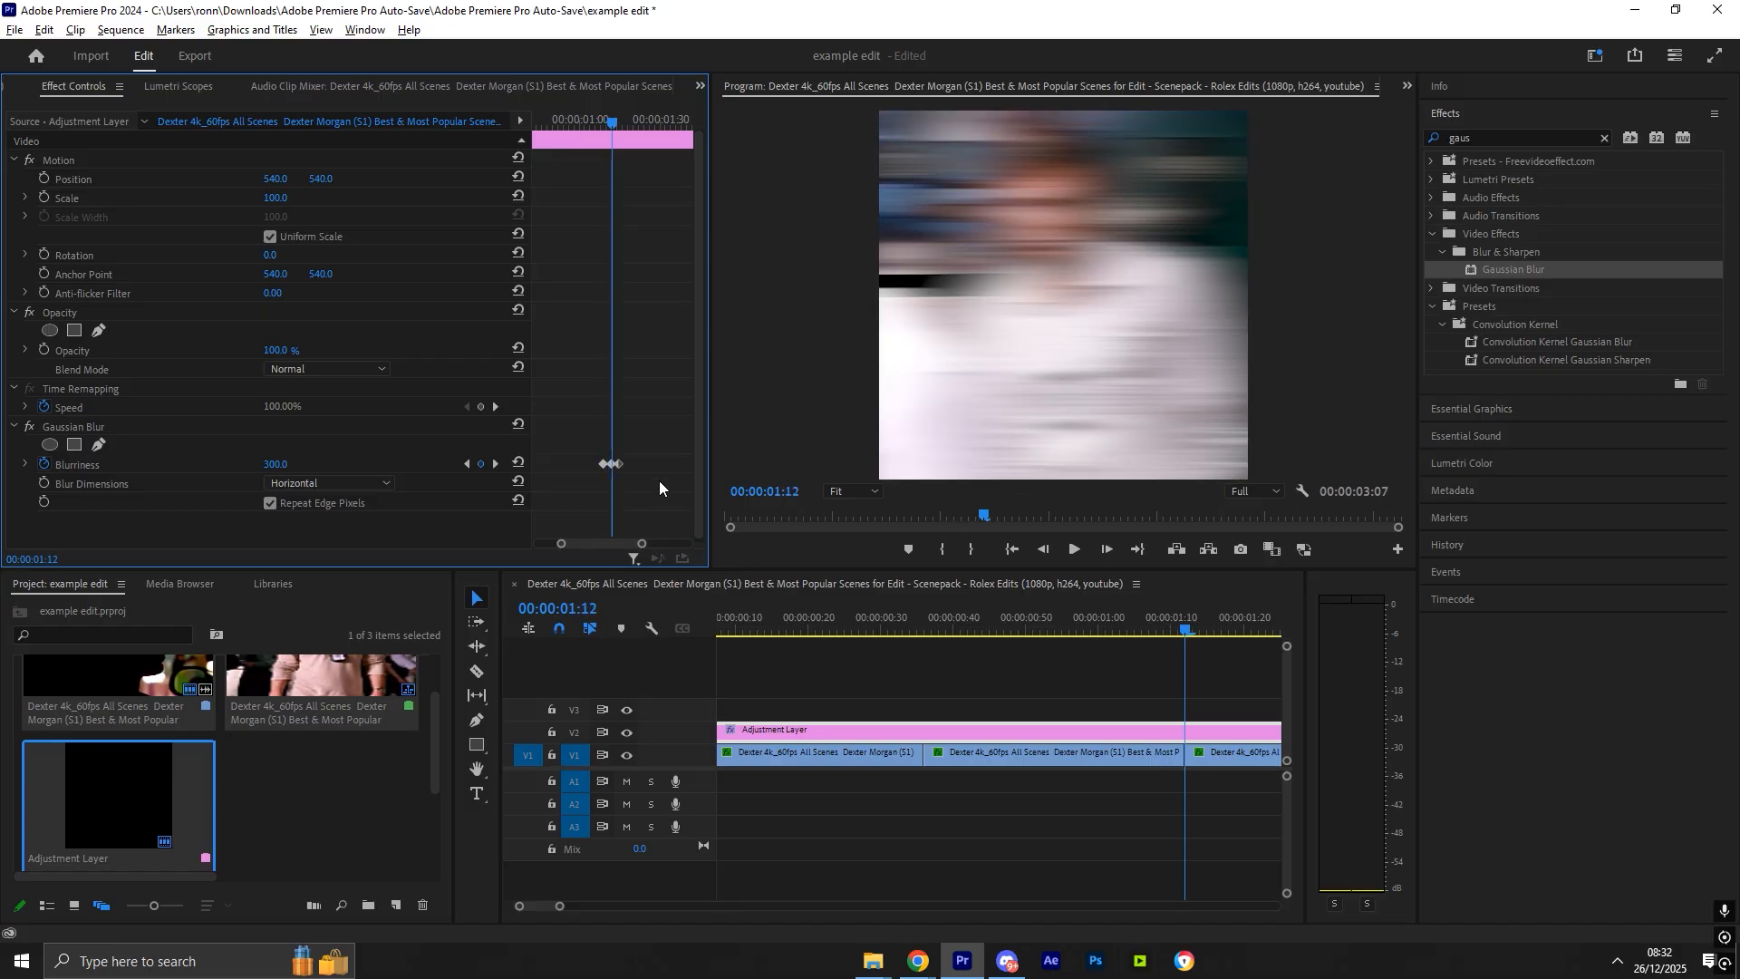
# - Paste the blur keyframes again at the following cut around 00:00:01:48
pyautogui.moveTo(1271, 634); pyautogui.dragTo(935, 627)
pyautogui.click(645, 475)
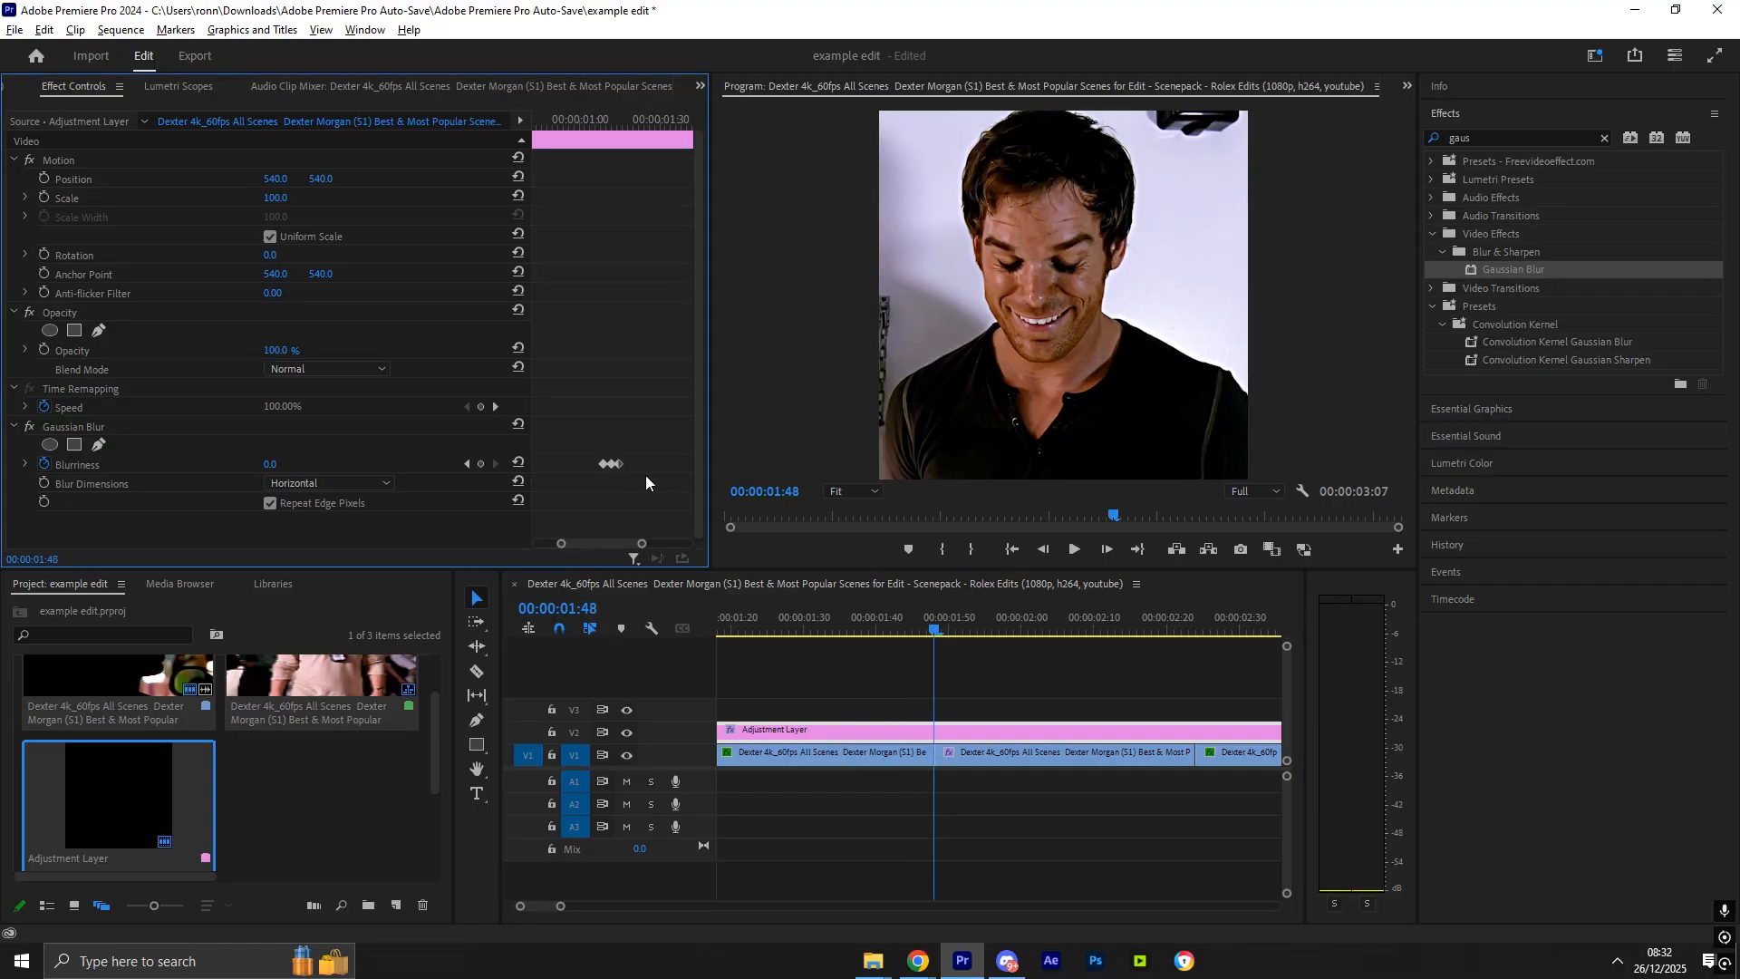
pyautogui.press('Left')
pyautogui.press('Left')
pyautogui.press('Left')
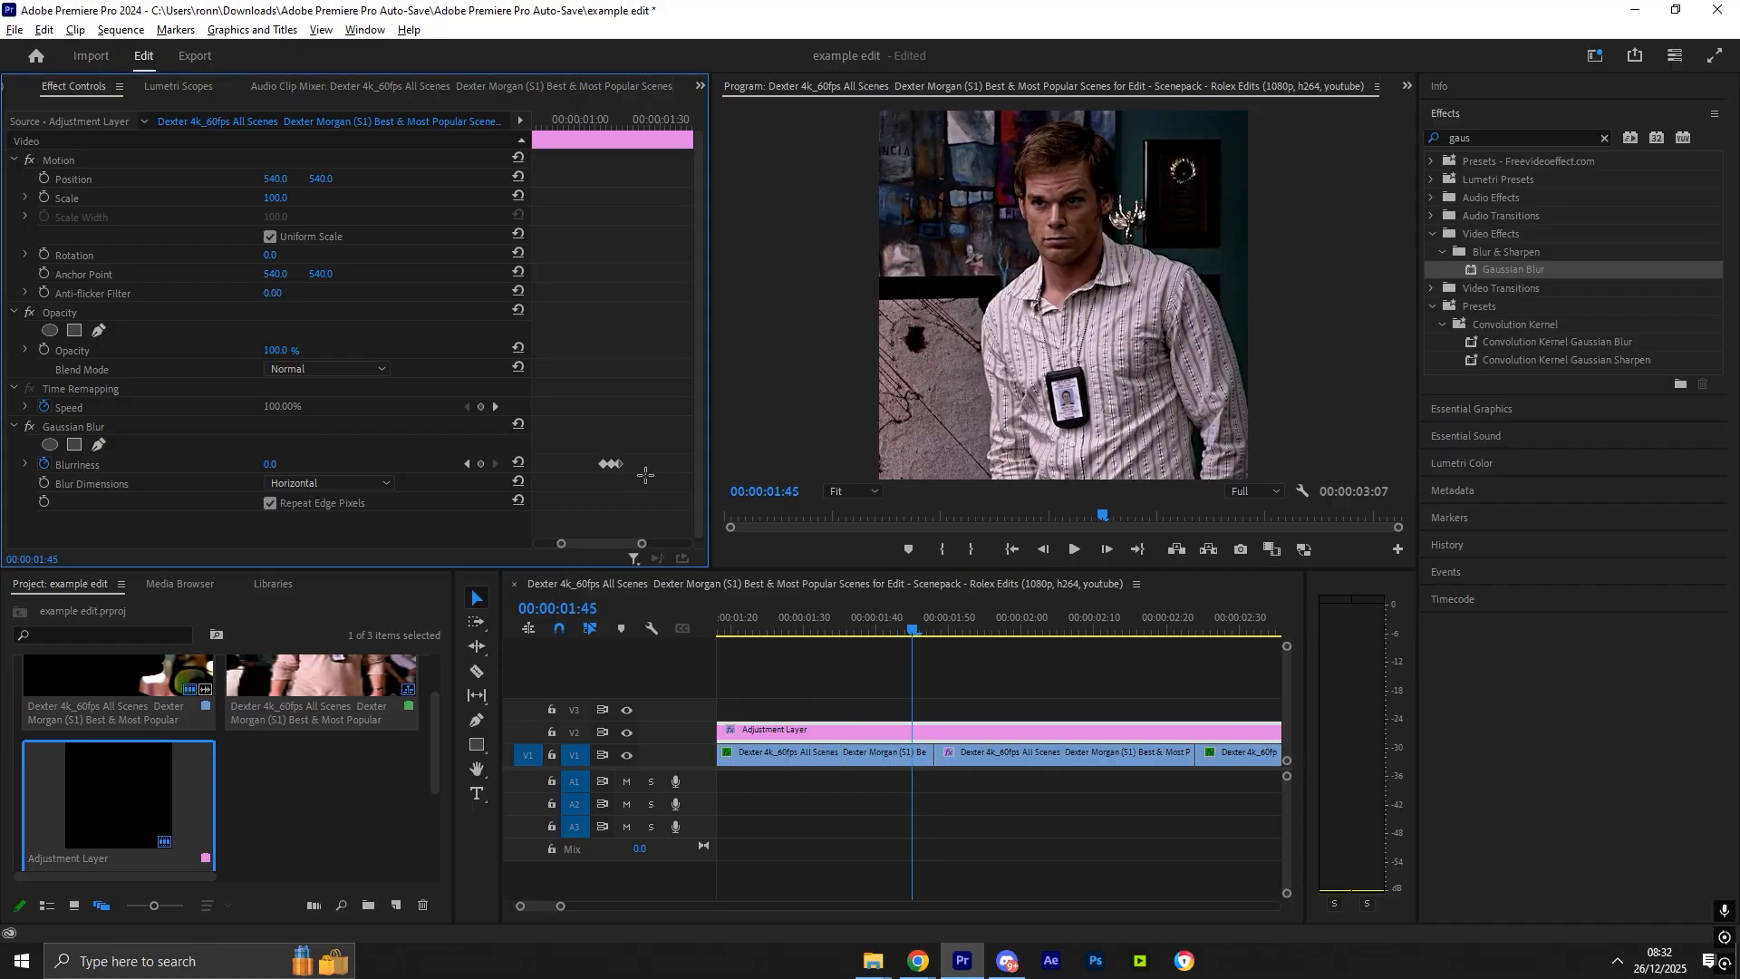
pyautogui.moveTo(641, 544); pyautogui.dragTo(638, 543)
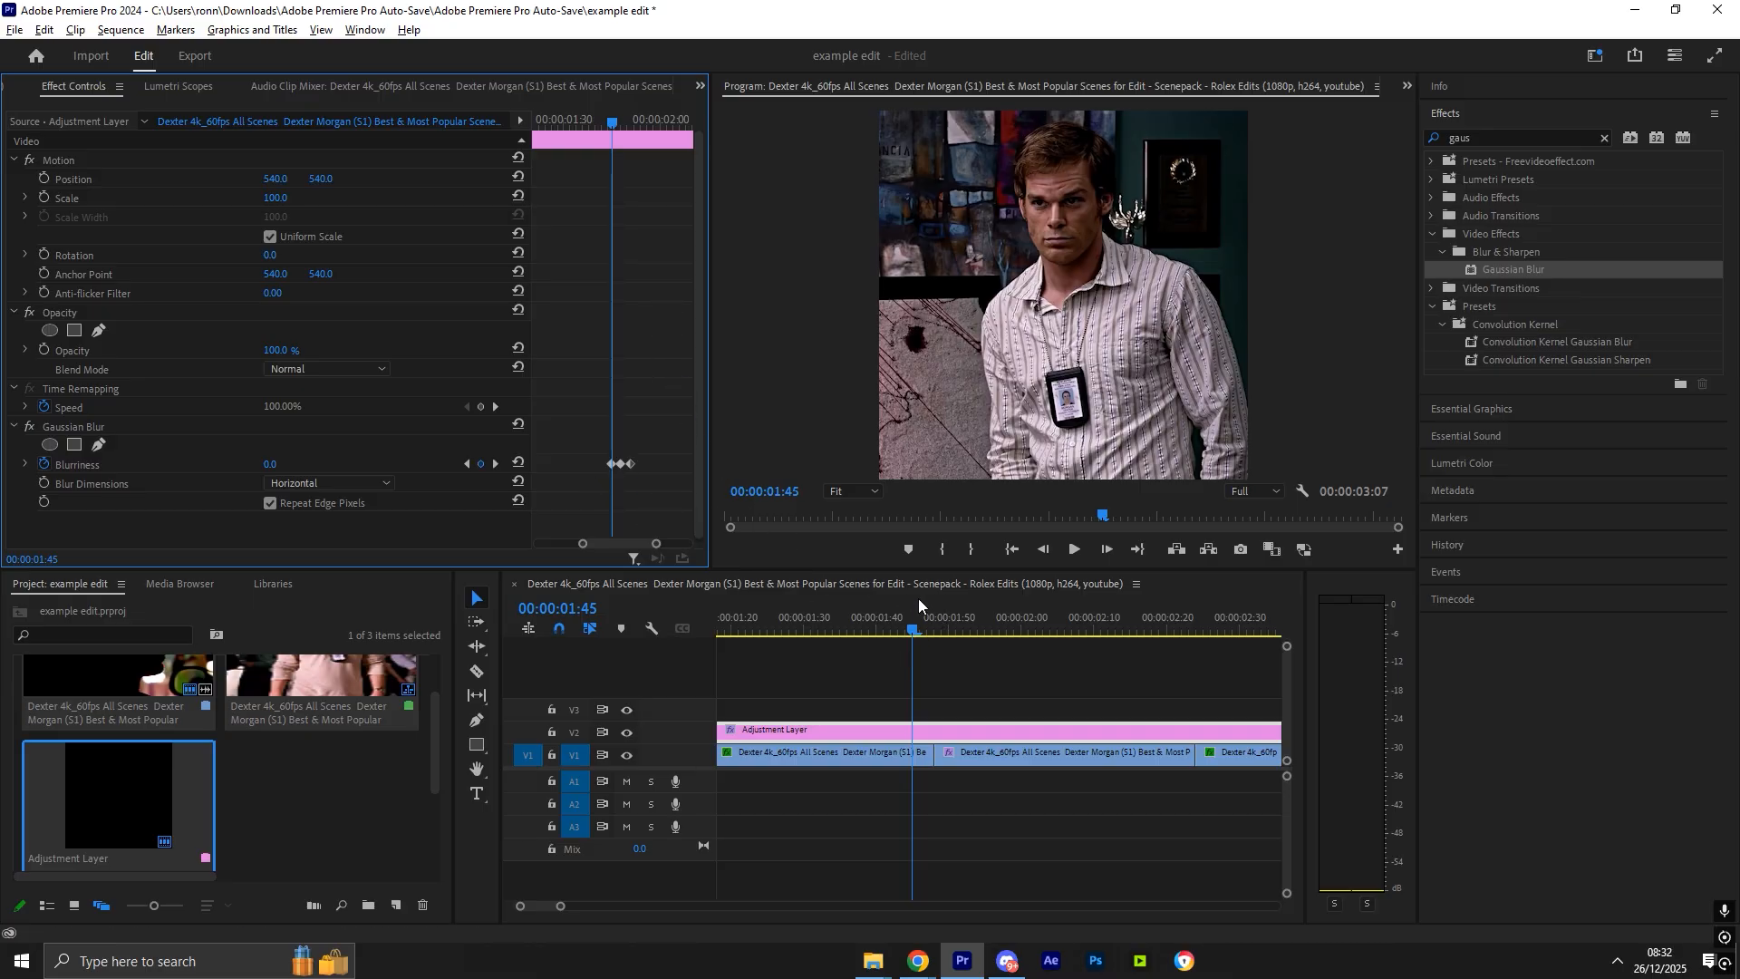
# - Play the whole sequence from the beginning to check the blur transitions at the cuts
pyautogui.moveTo(923, 618); pyautogui.dragTo(1209, 640)
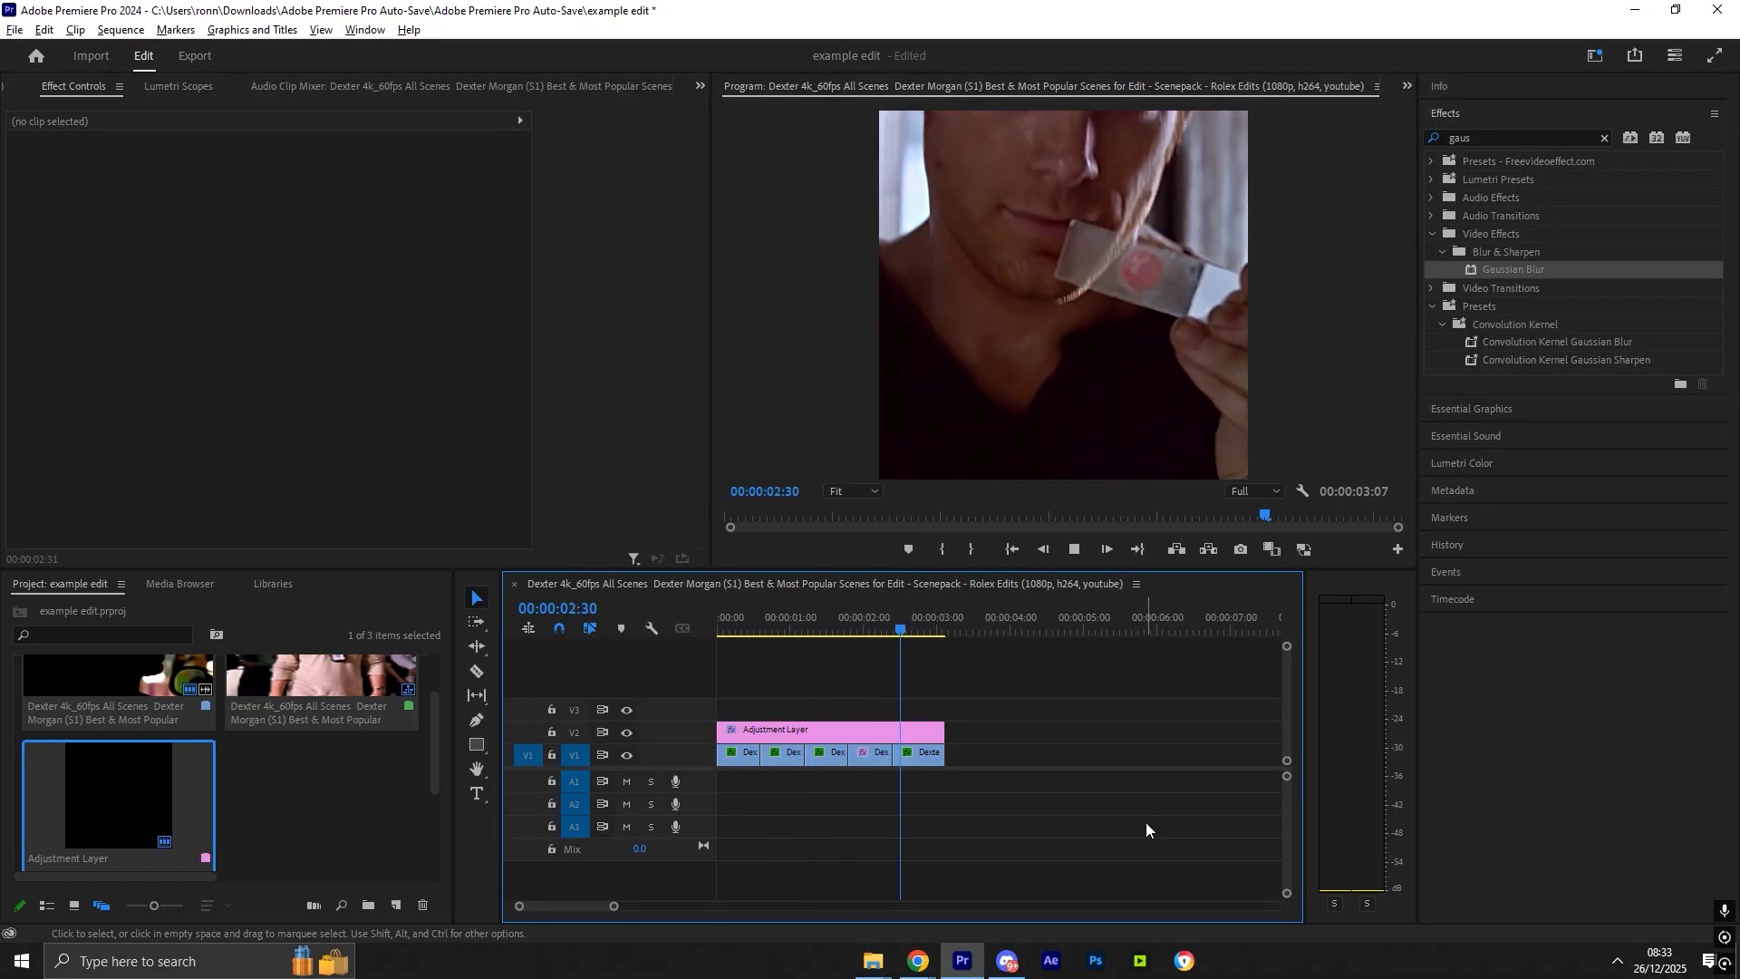
pyautogui.moveTo(862, 628); pyautogui.dragTo(667, 633)
pyautogui.press('space')
pyautogui.press('space')
pyautogui.click(1170, 780)
pyautogui.press('space')
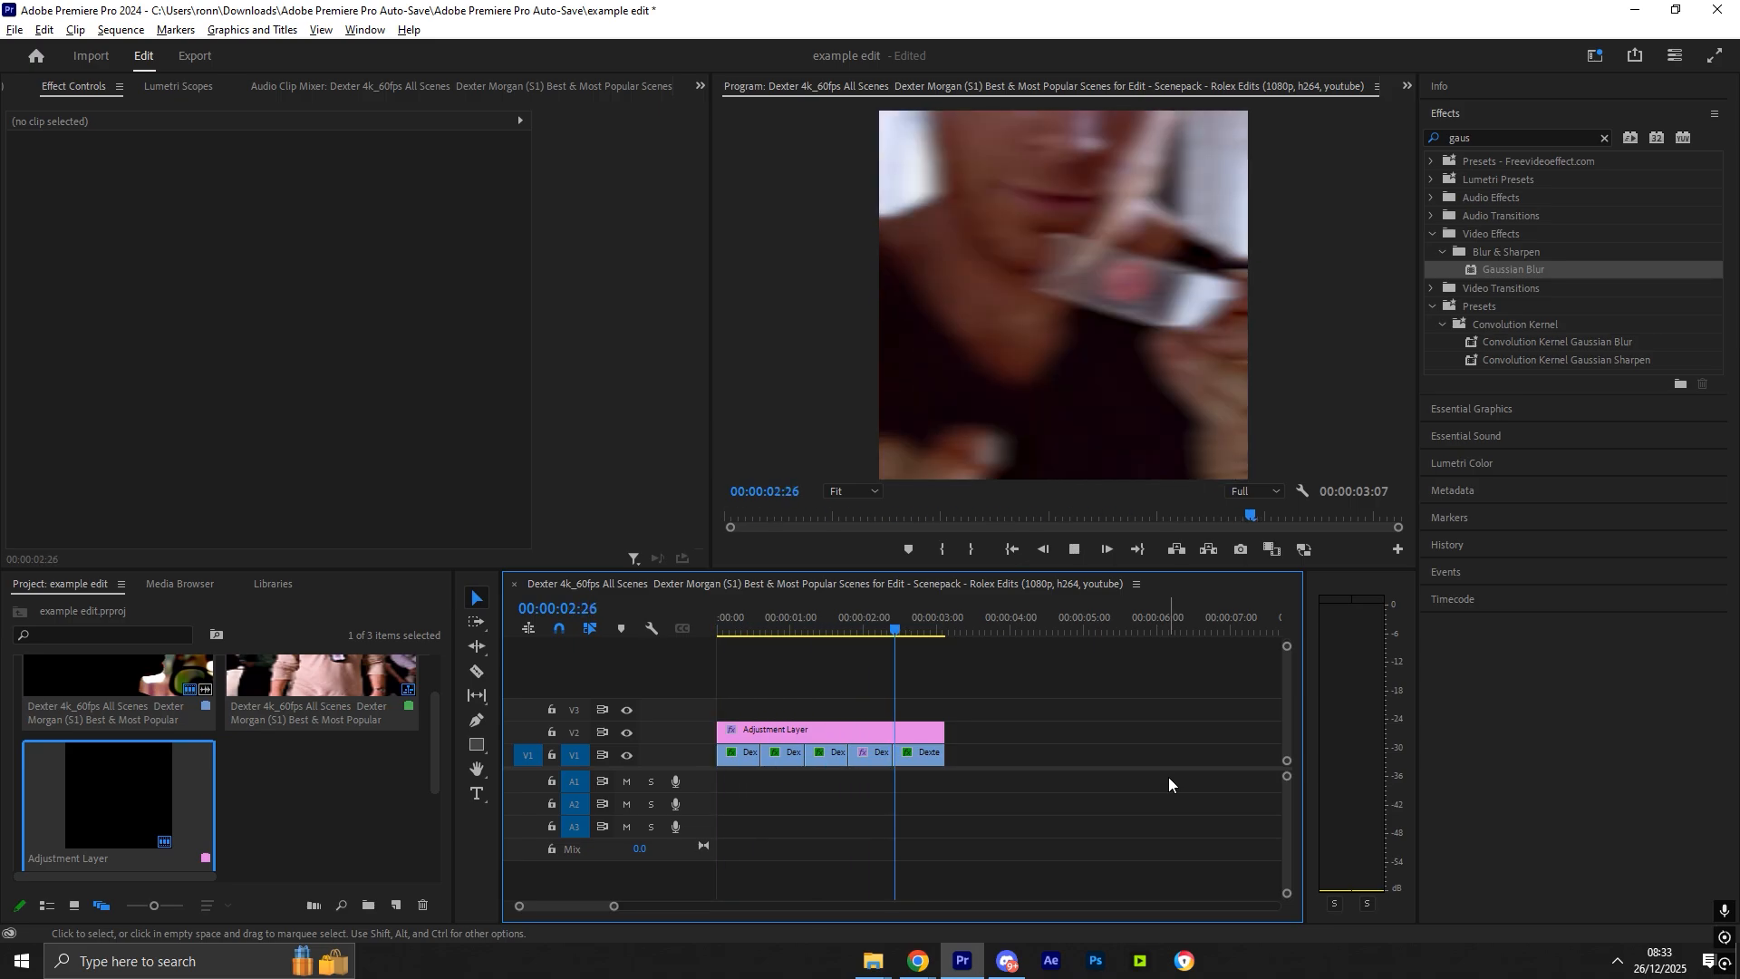
pyautogui.press('space')
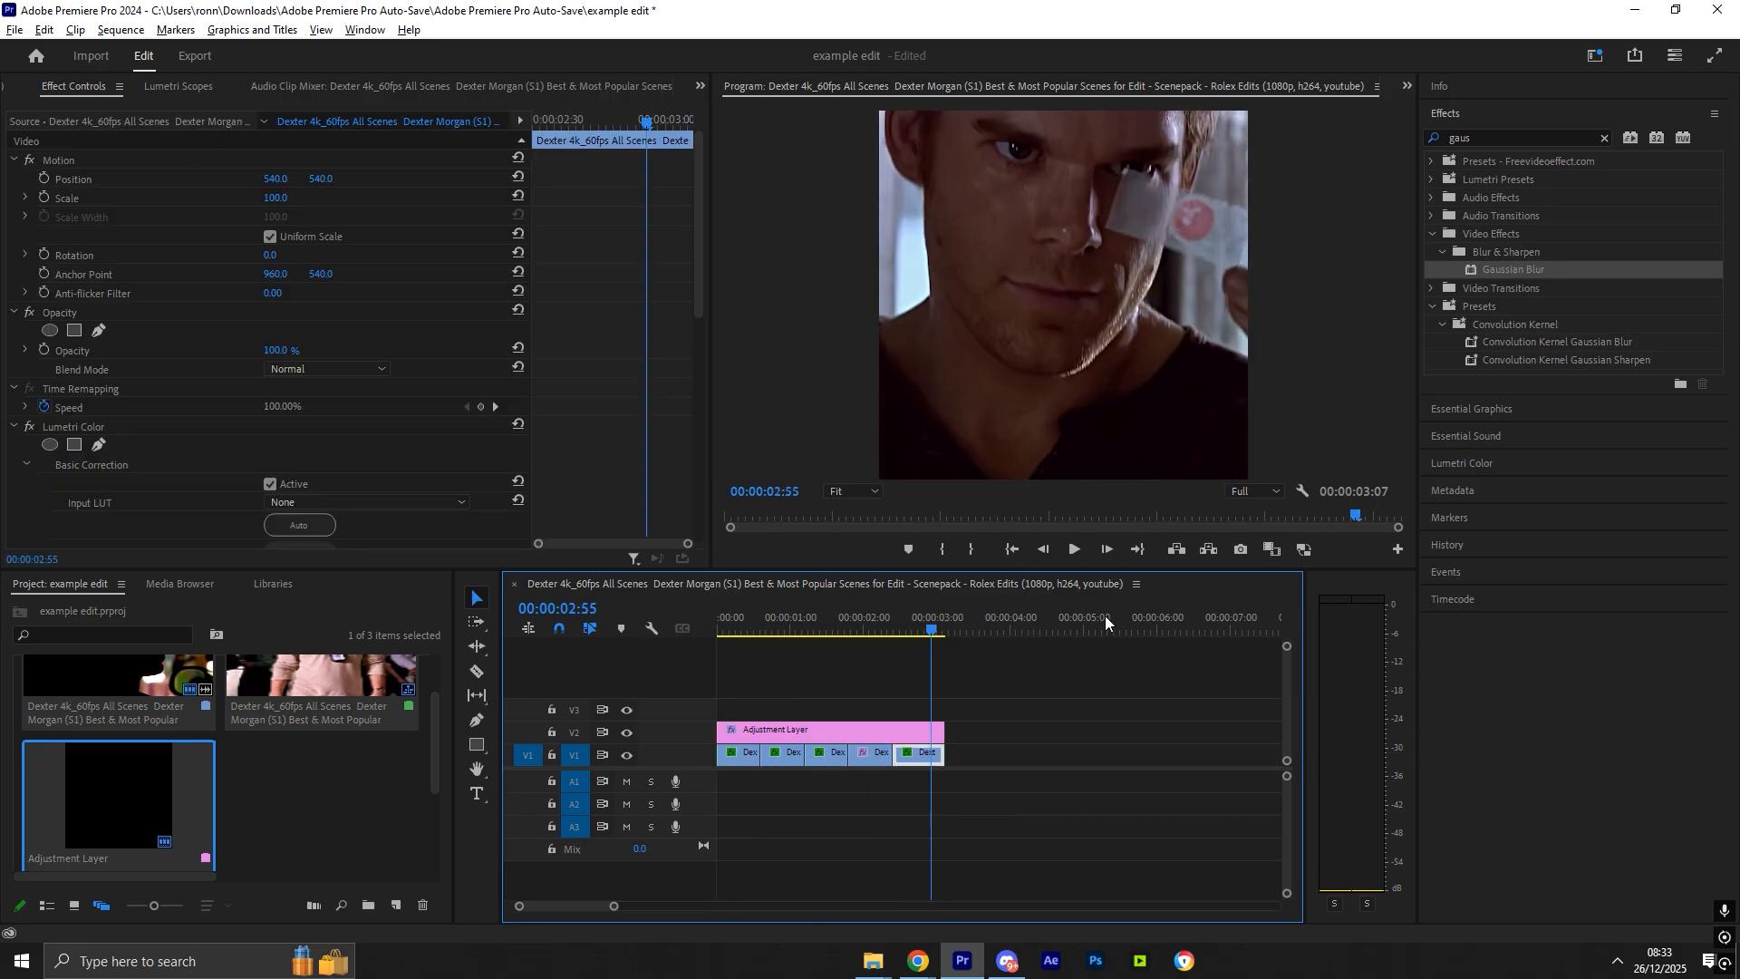
pyautogui.click(997, 764)
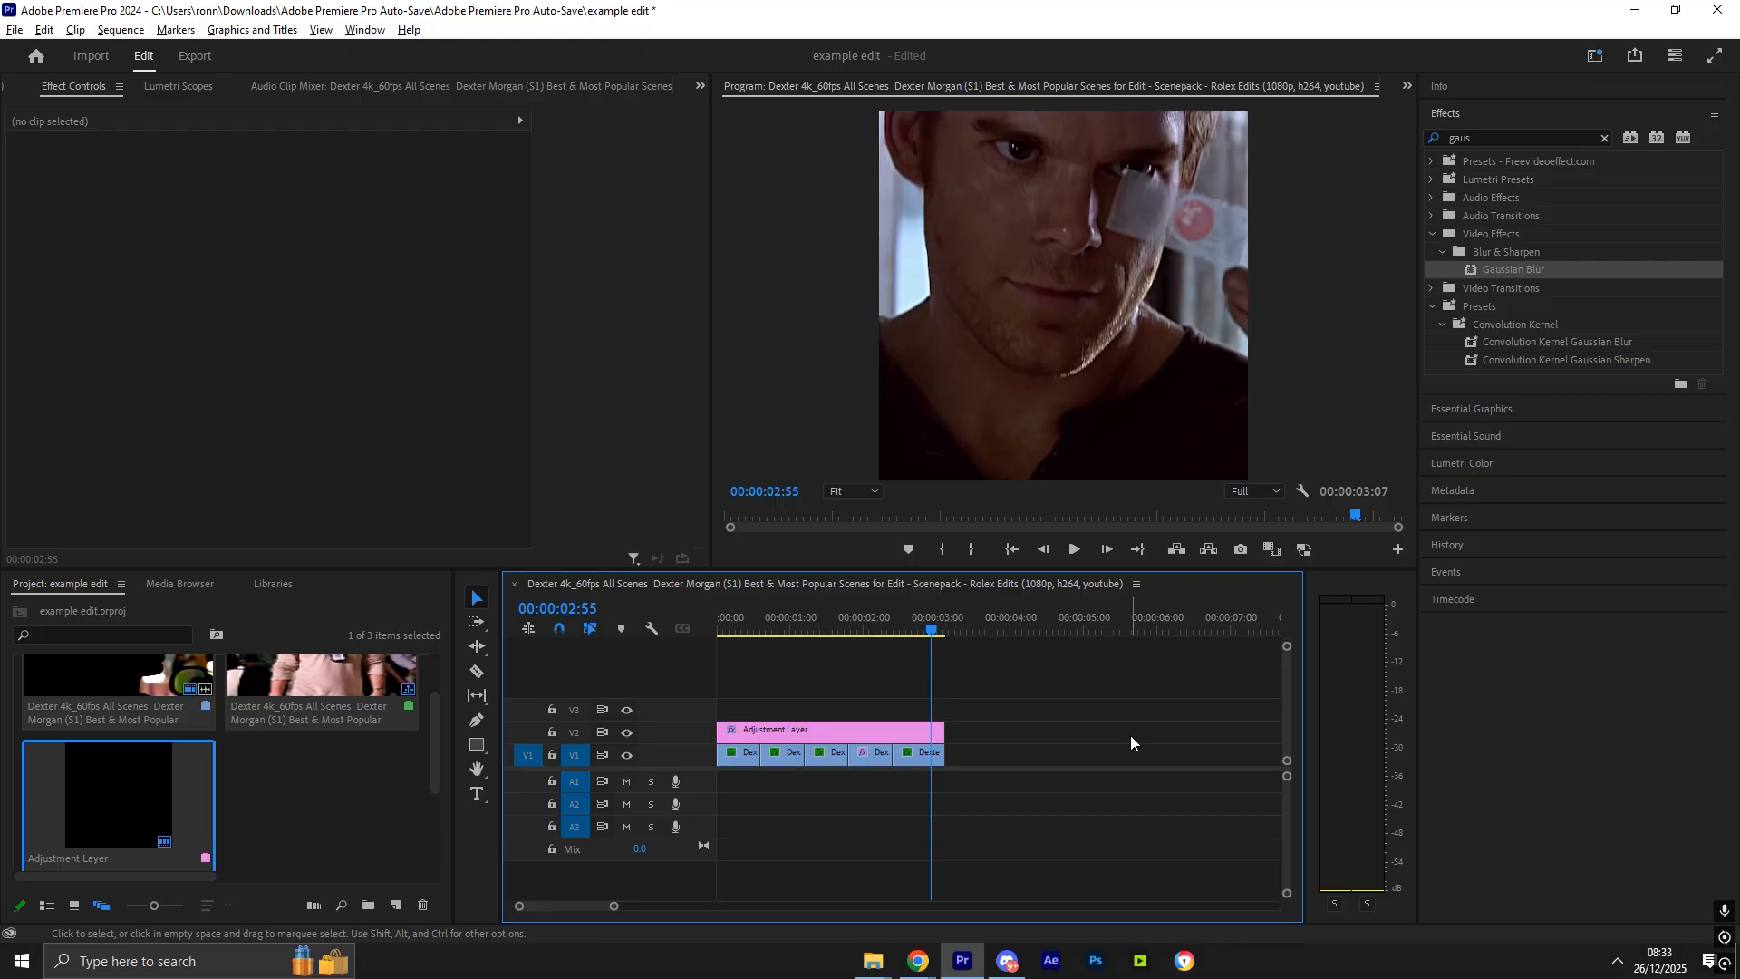
pyautogui.moveTo(939, 622); pyautogui.dragTo(720, 612)
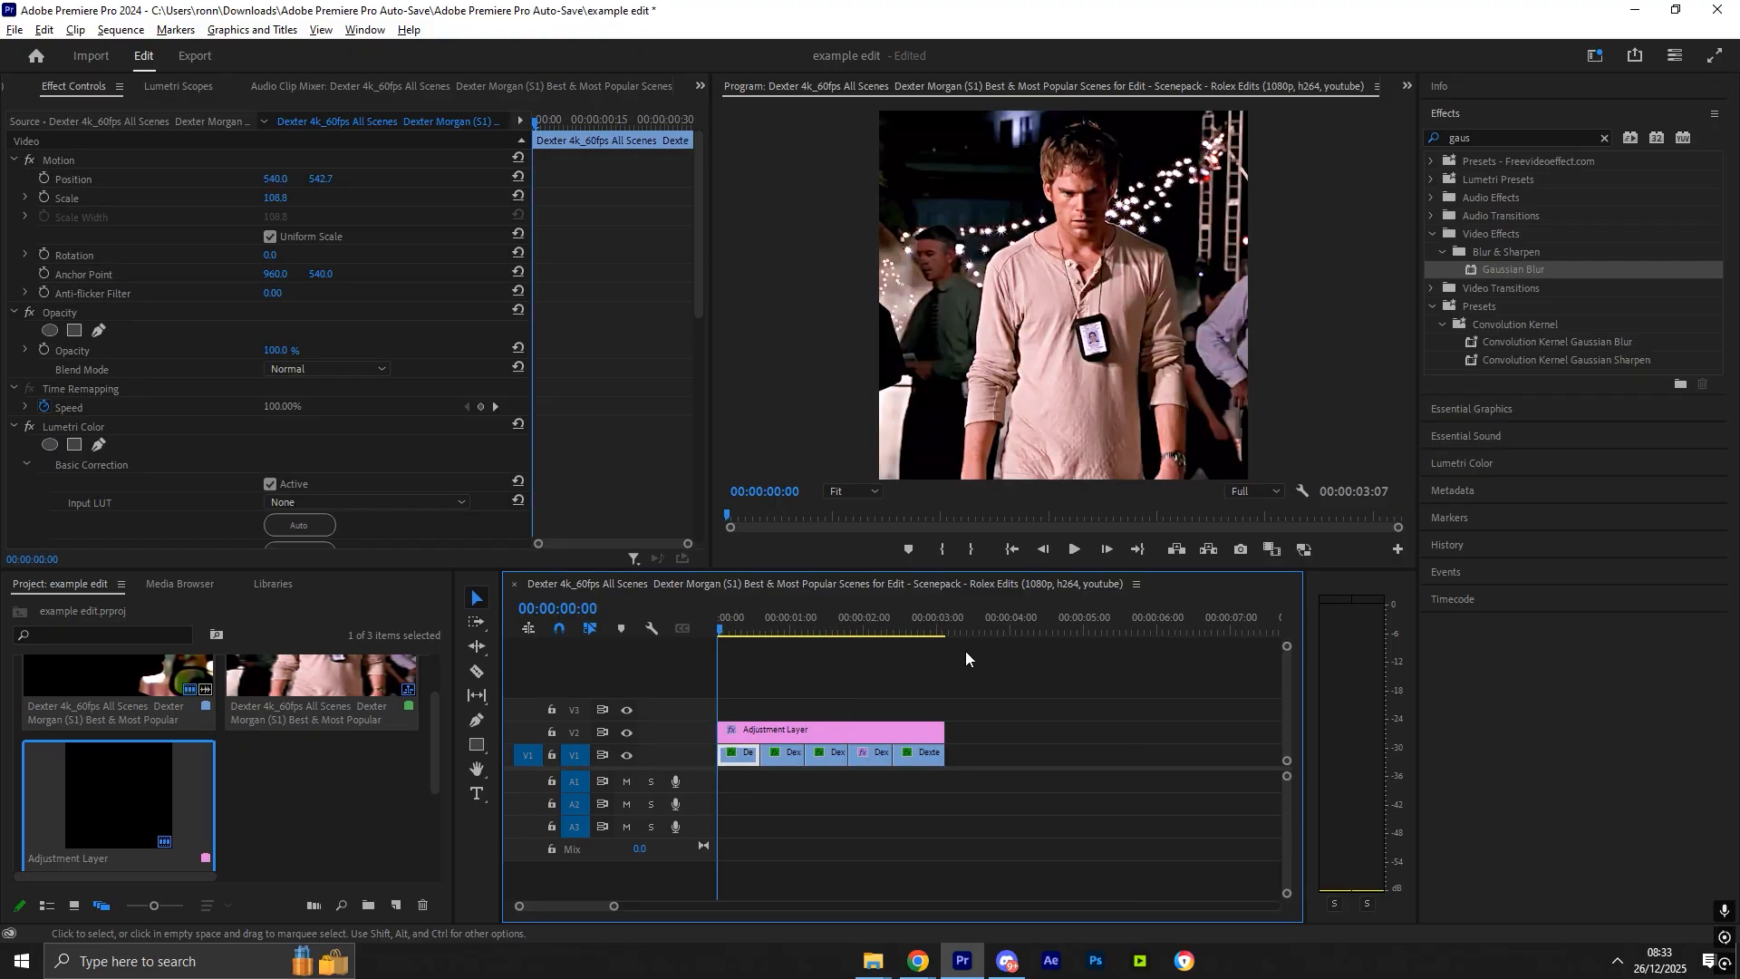
pyautogui.click(1111, 741)
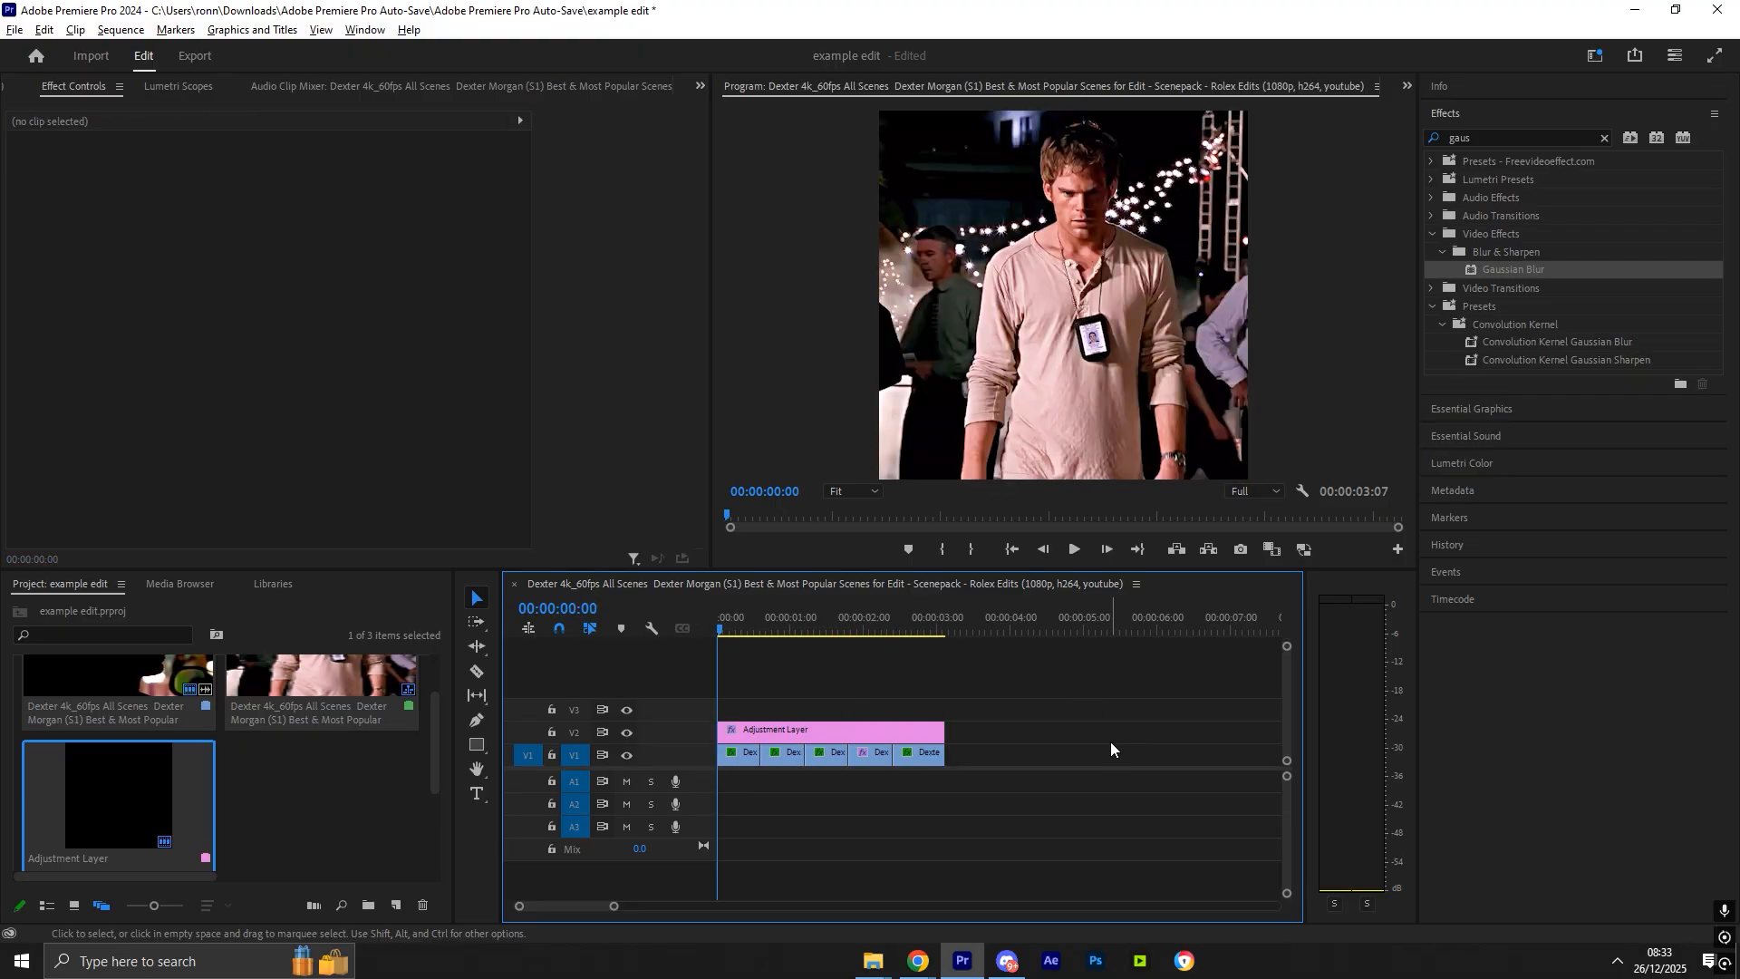